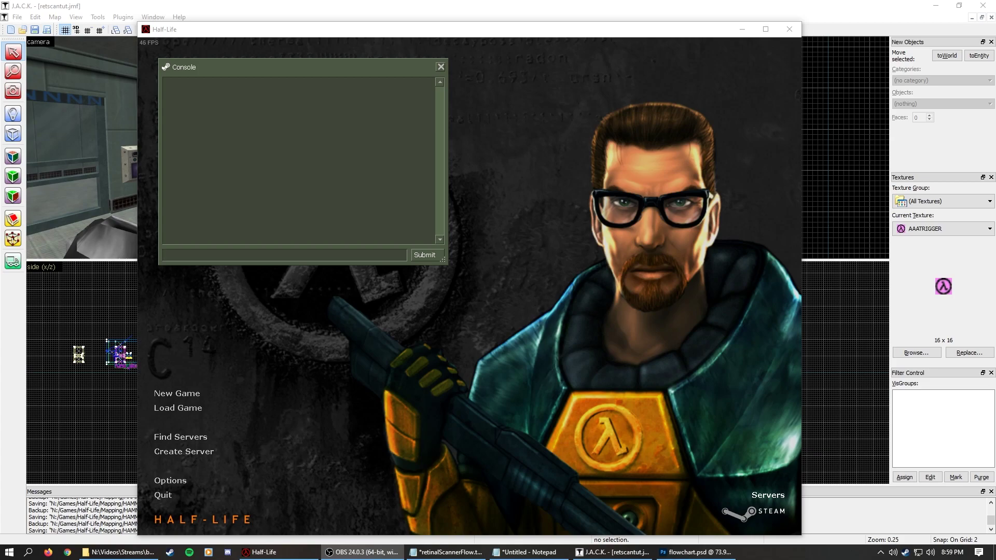
pyautogui.write('map sciretinalscanner')
# - Load the sciretinalscanner map and walk between the scanner and the scientist's room
pyautogui.press('Return')
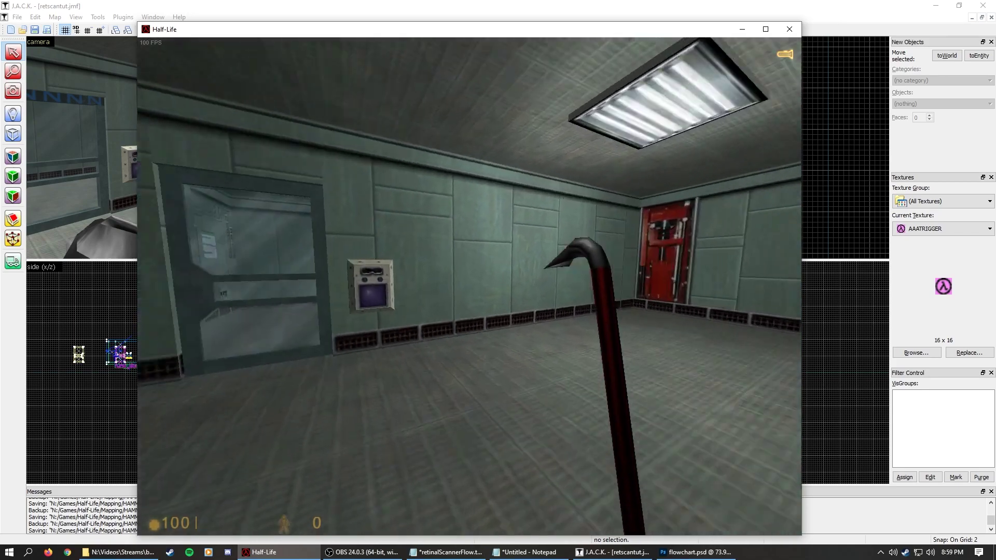
pyautogui.press('w')
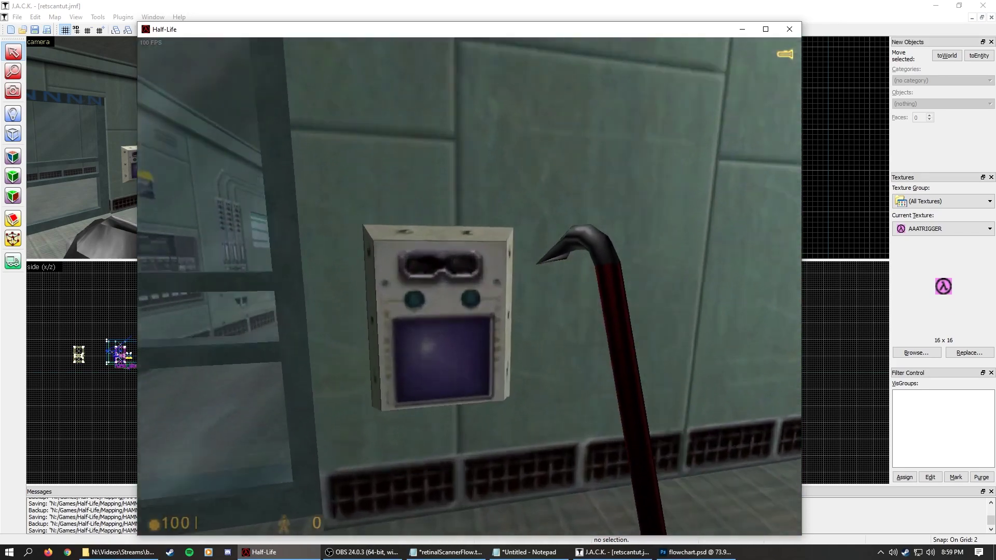
pyautogui.press('s')
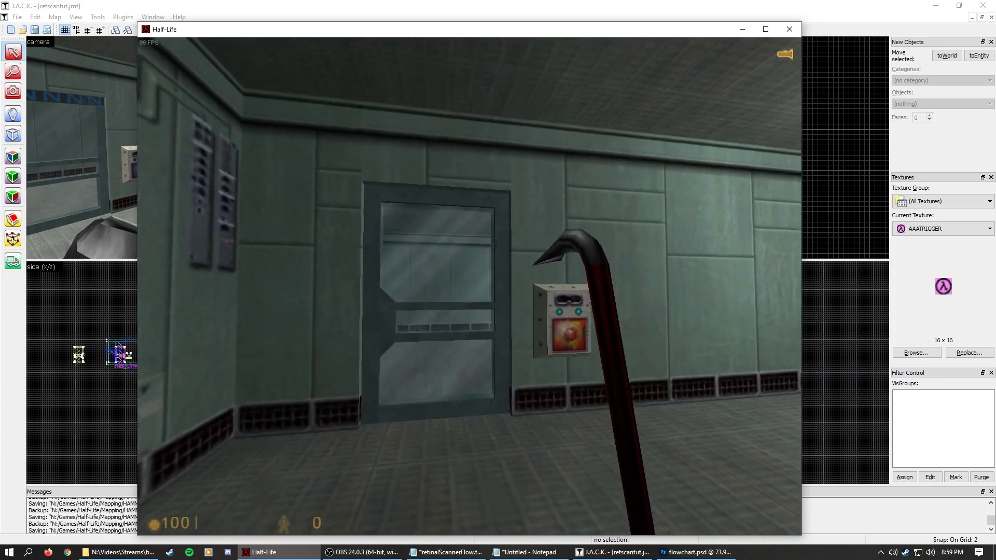
pyautogui.press('w')
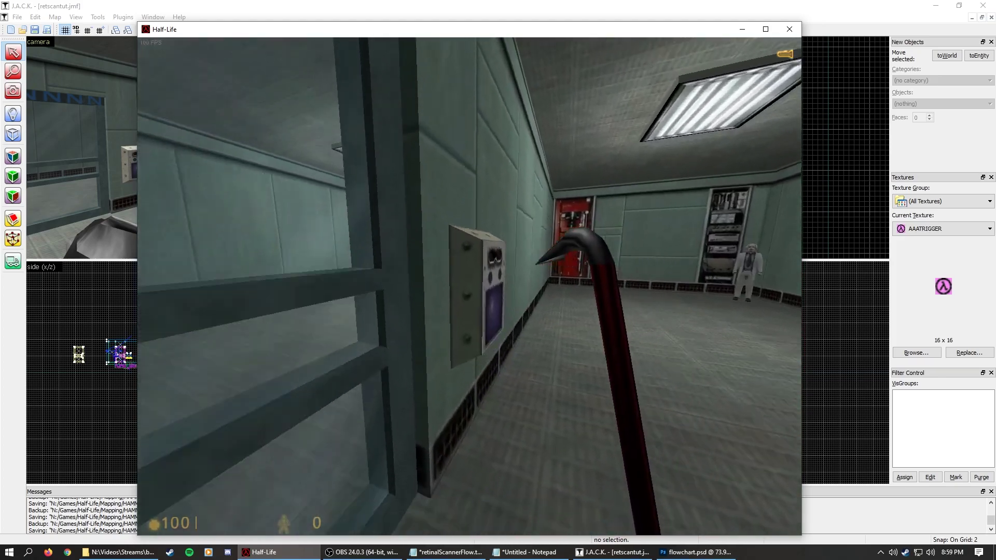
pyautogui.press('w')
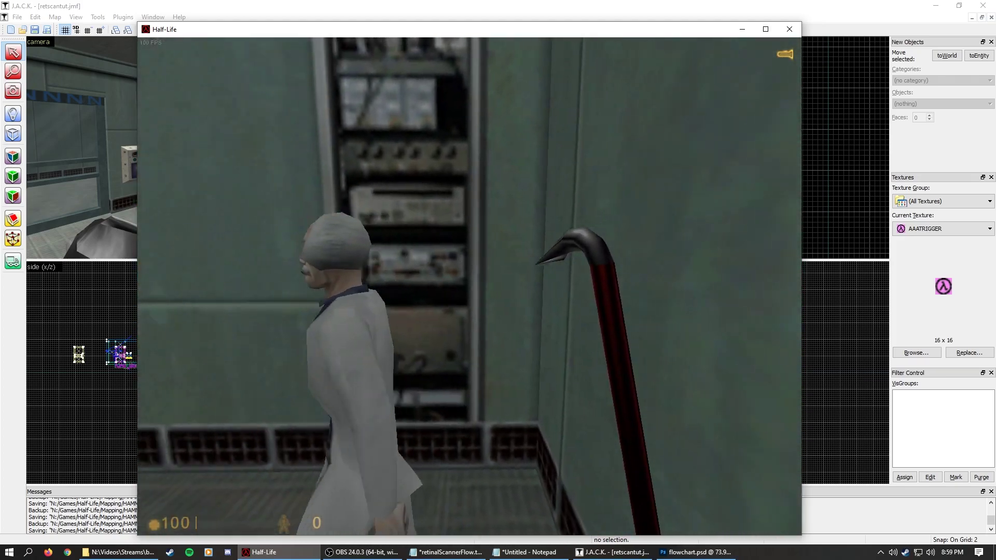
pyautogui.press('s')
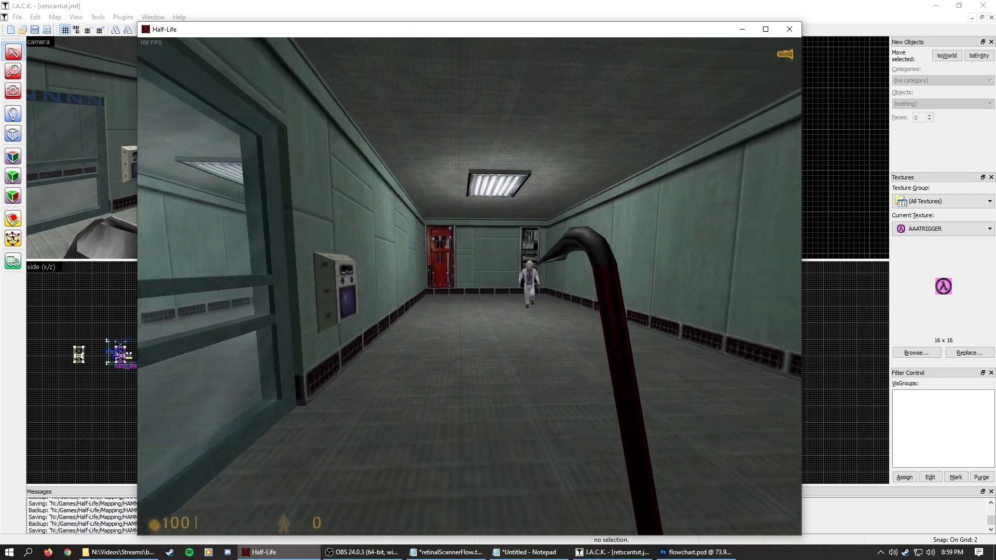
# - Lead the scientist to use the scanner, then walk through the opened doorway
pyautogui.press('w')
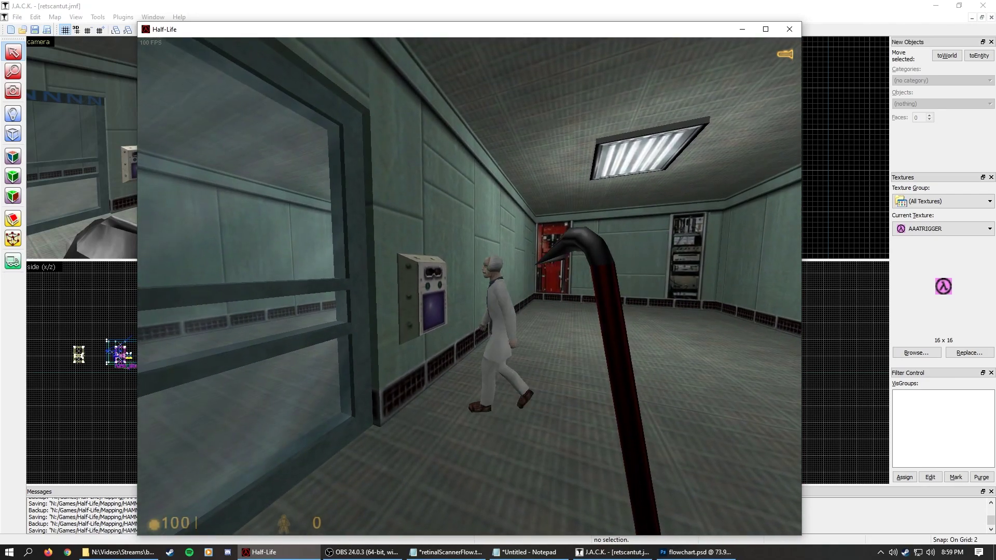
pyautogui.press('w')
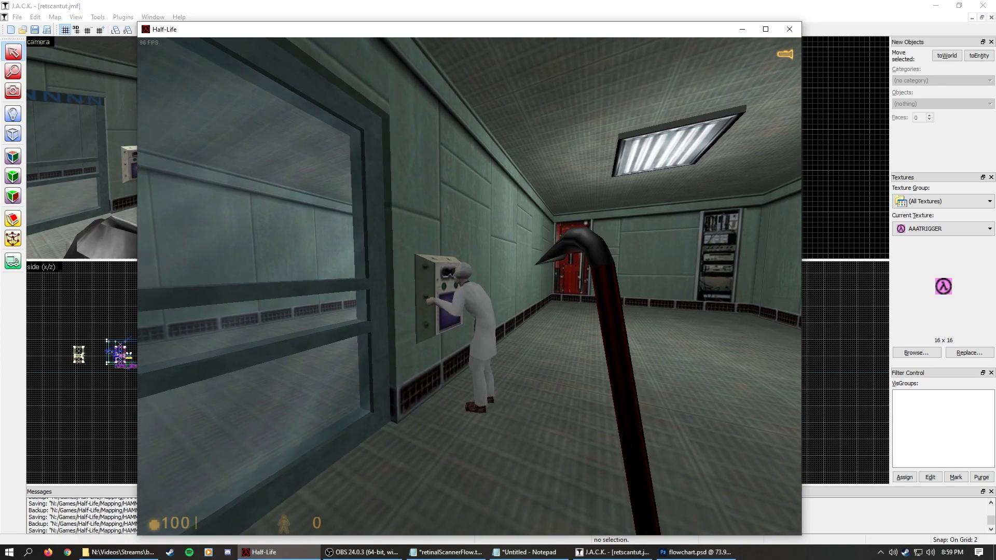
pyautogui.press('w')
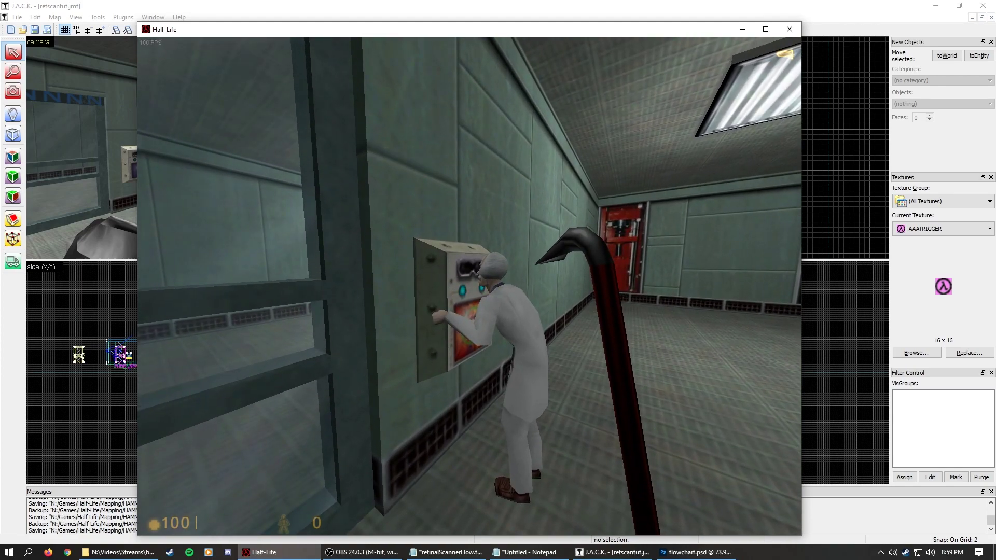
pyautogui.press('s')
pyautogui.press('w')
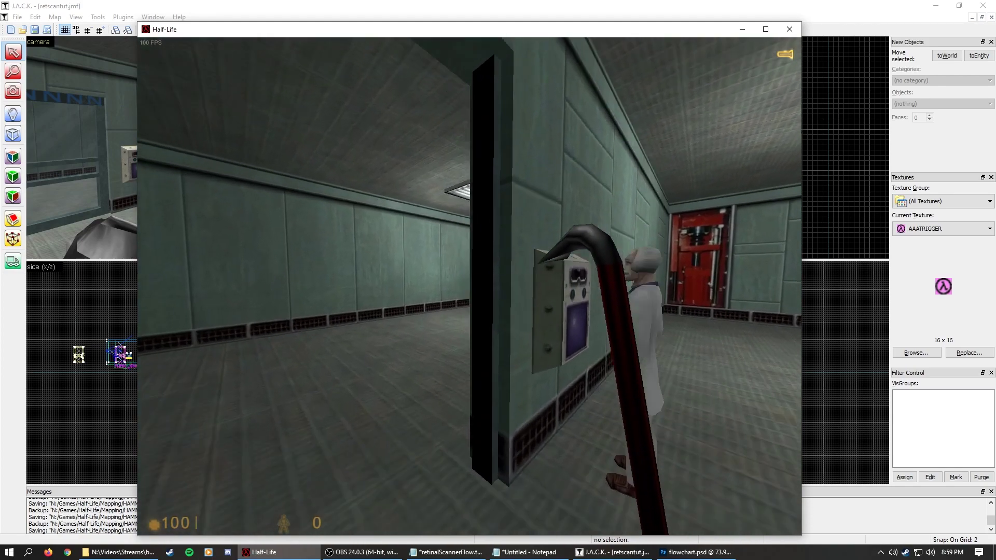
pyautogui.press('w')
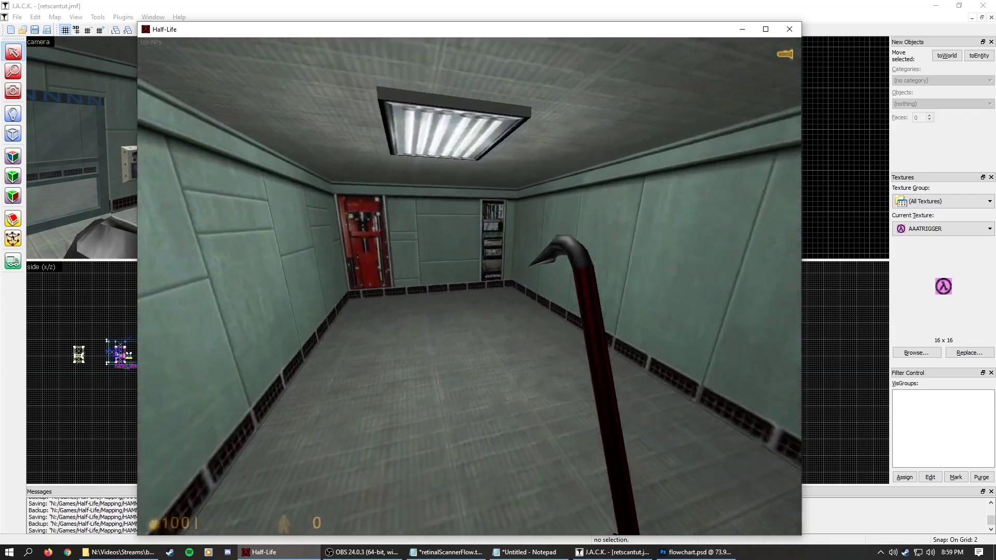
pyautogui.press('w')
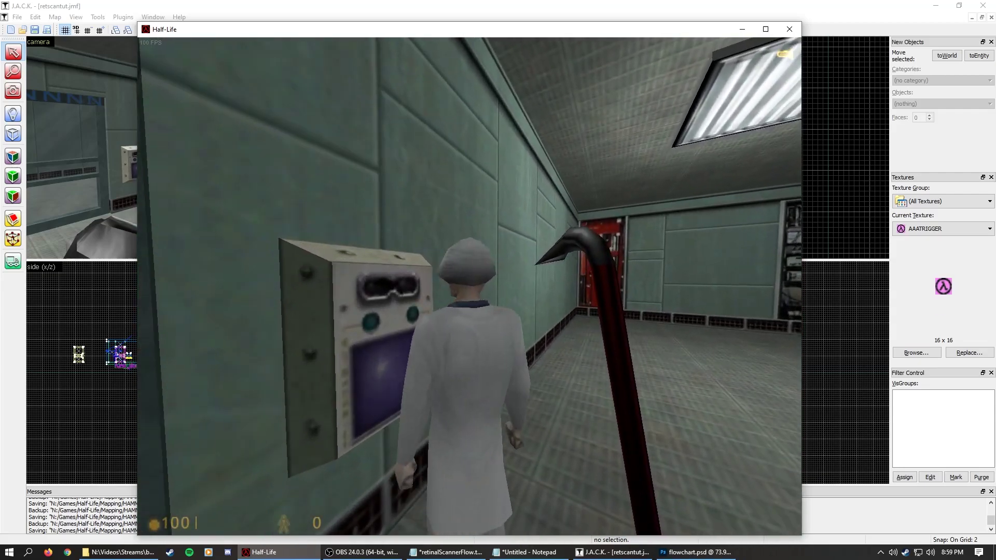
# - Switch to J.A.C.K. and fly the 3D camera close to the wall-mounted retinal scanner
pyautogui.press('Escape')
pyautogui.click(294, 5)
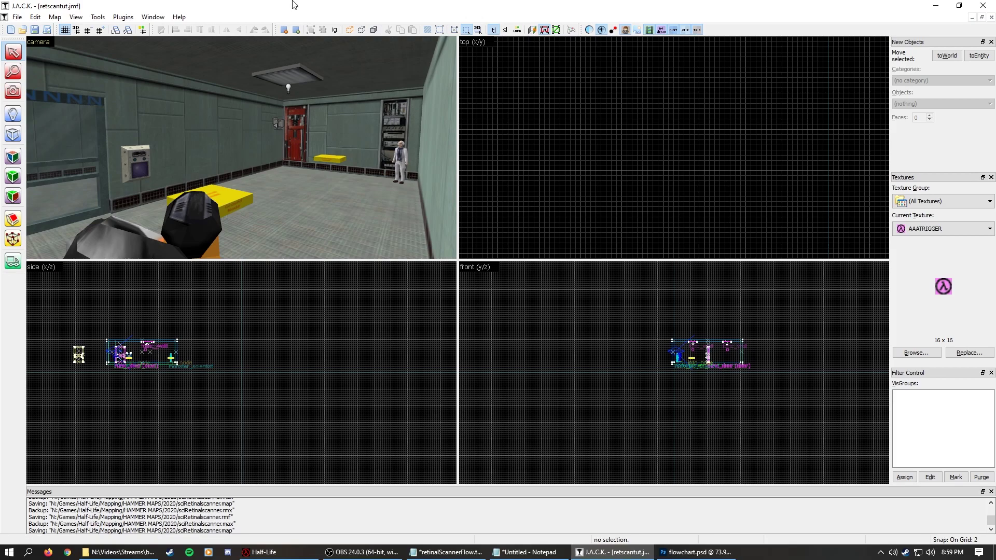
pyautogui.press('z')
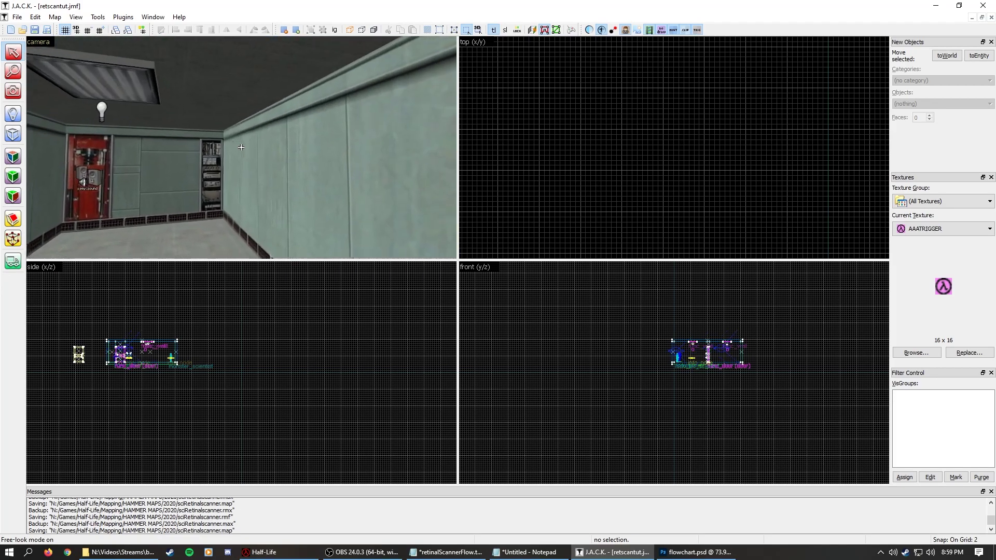
pyautogui.press('w')
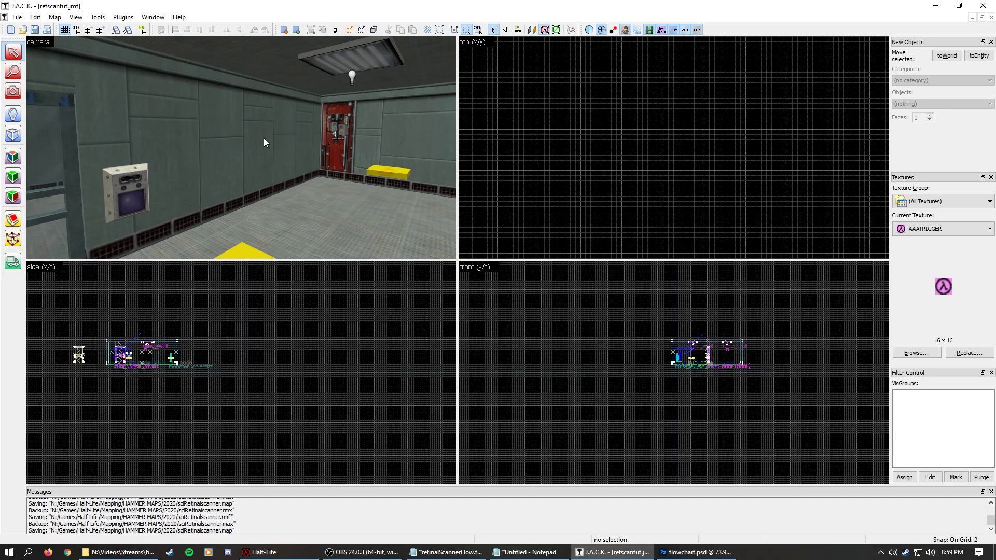
pyautogui.press('z')
pyautogui.press('w')
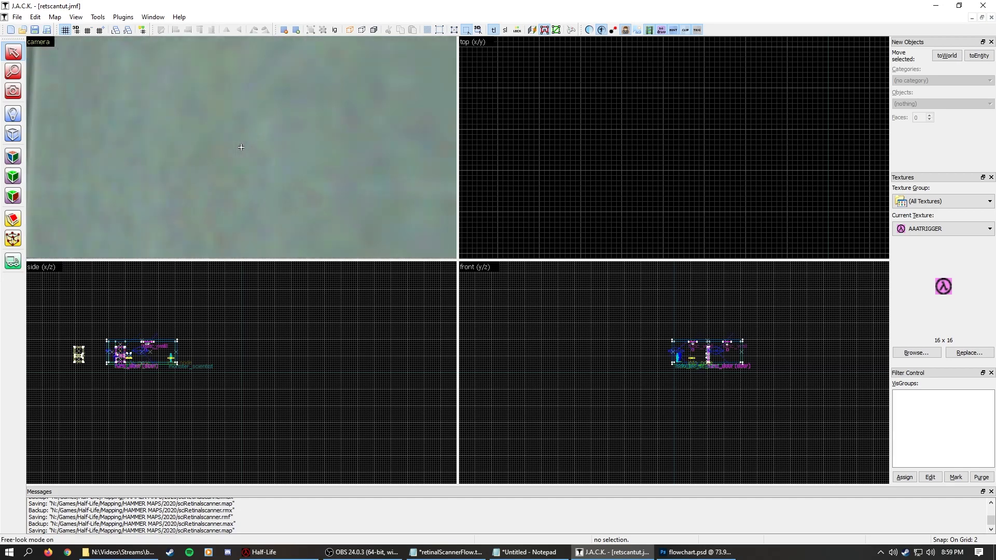
pyautogui.press('s')
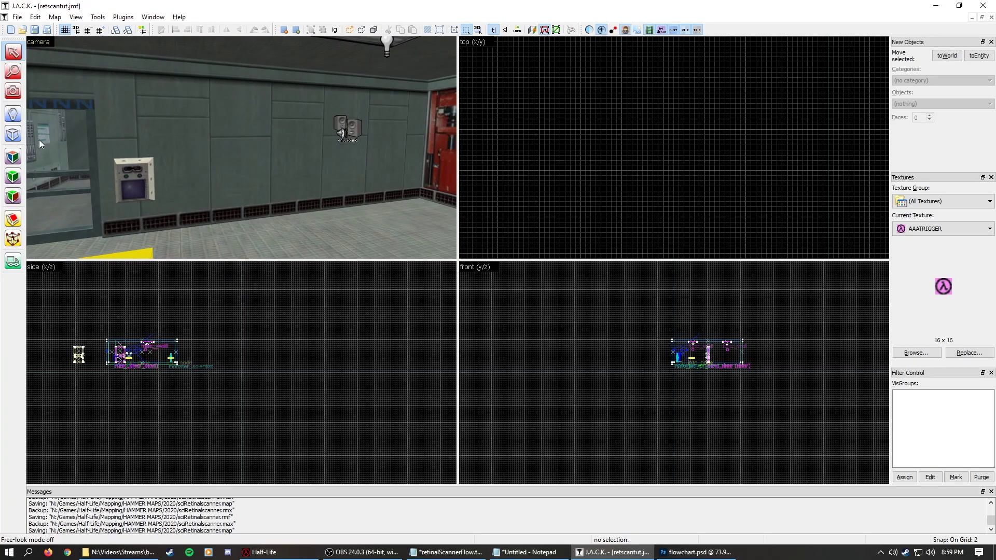
pyautogui.press('w')
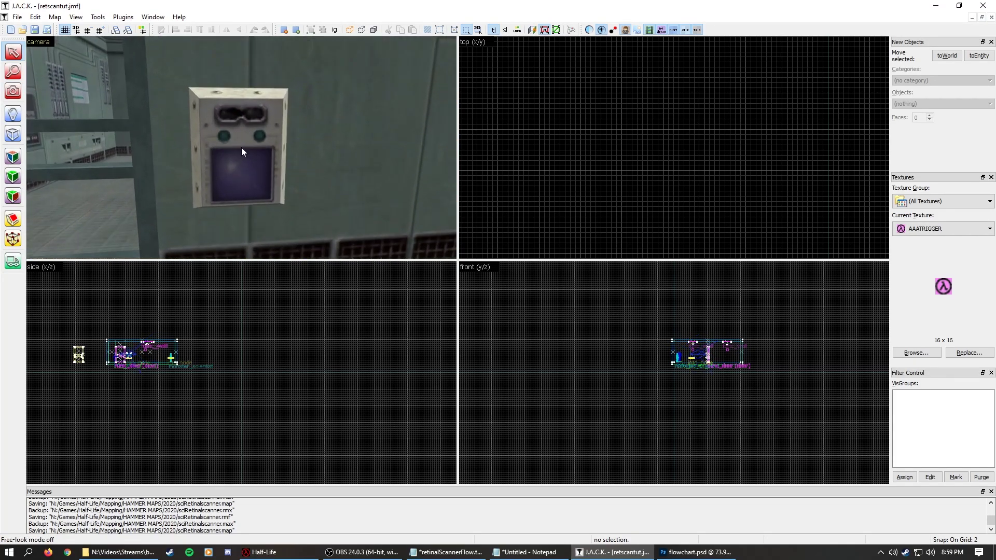
pyautogui.hotkey('shift', 'b')
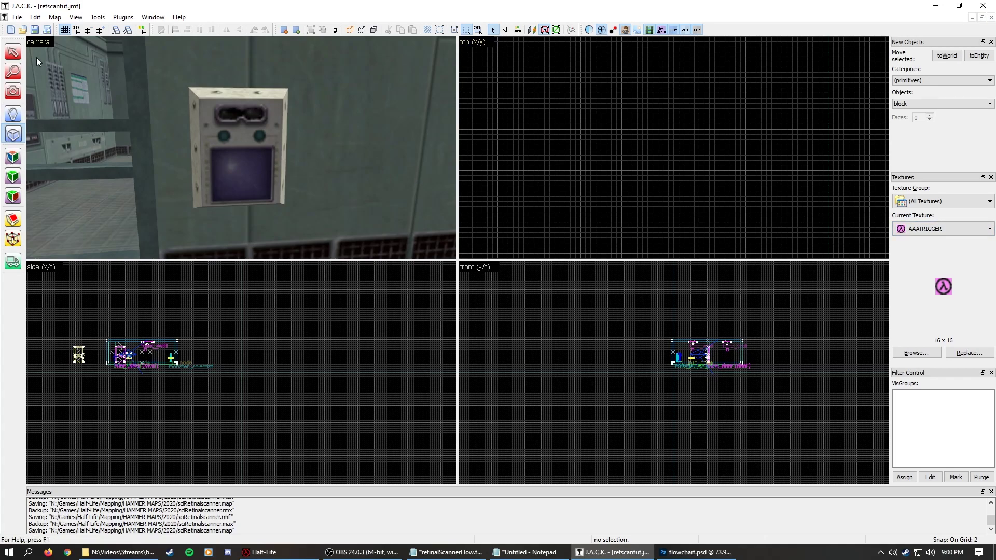
# - Set the scanner brush's Name attribute to 'scanner' in Object Properties
pyautogui.hotkey('shift', 's')
pyautogui.doubleClick(259, 147)
pyautogui.press('Escape')
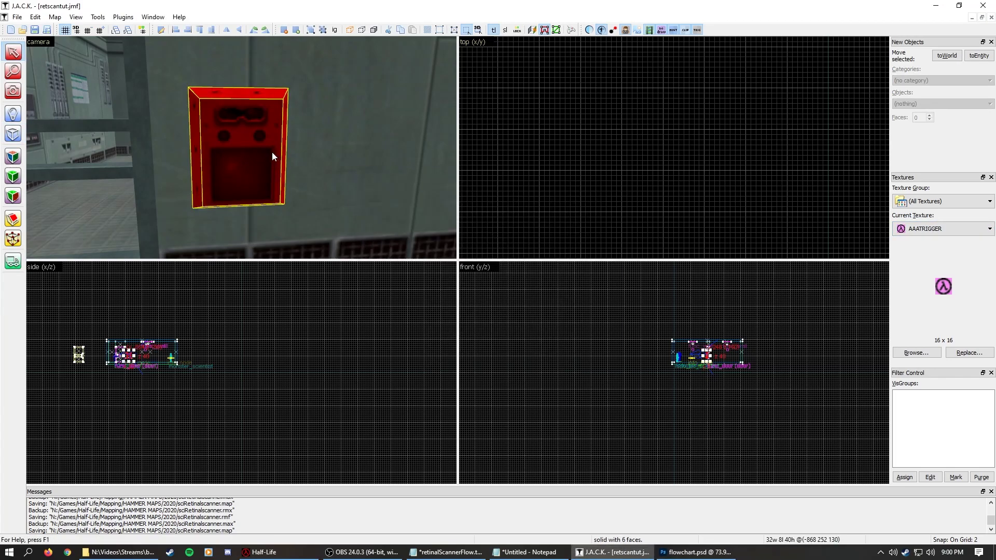
pyautogui.doubleClick(272, 152)
pyautogui.click(421, 248)
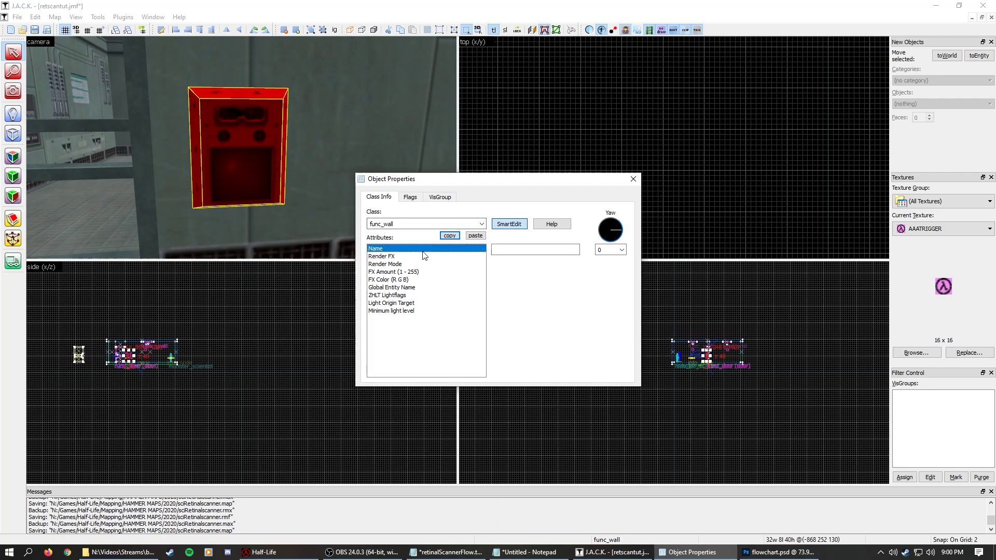
pyautogui.click(530, 250)
pyautogui.write('scanner')
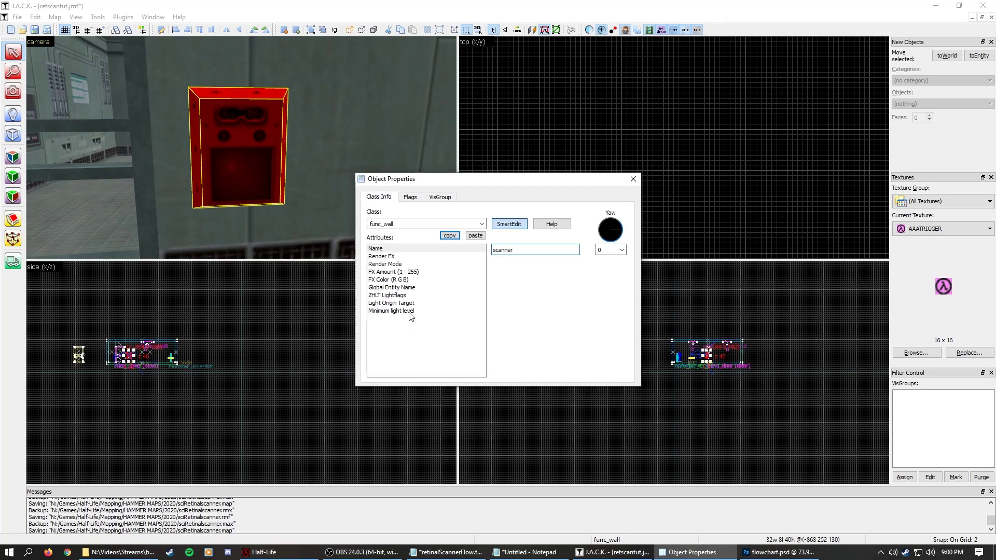
pyautogui.click(632, 185)
pyautogui.press('z')
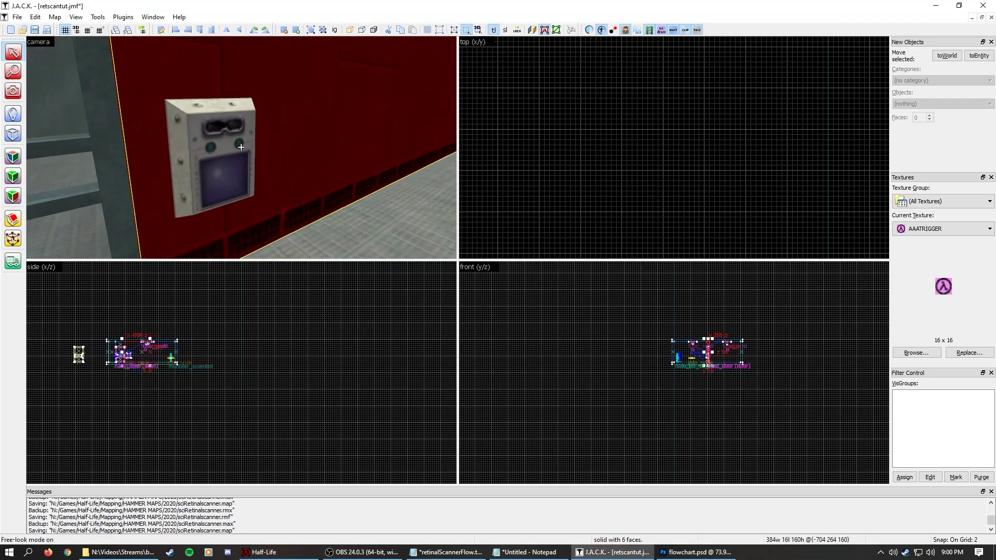
pyautogui.click(247, 166)
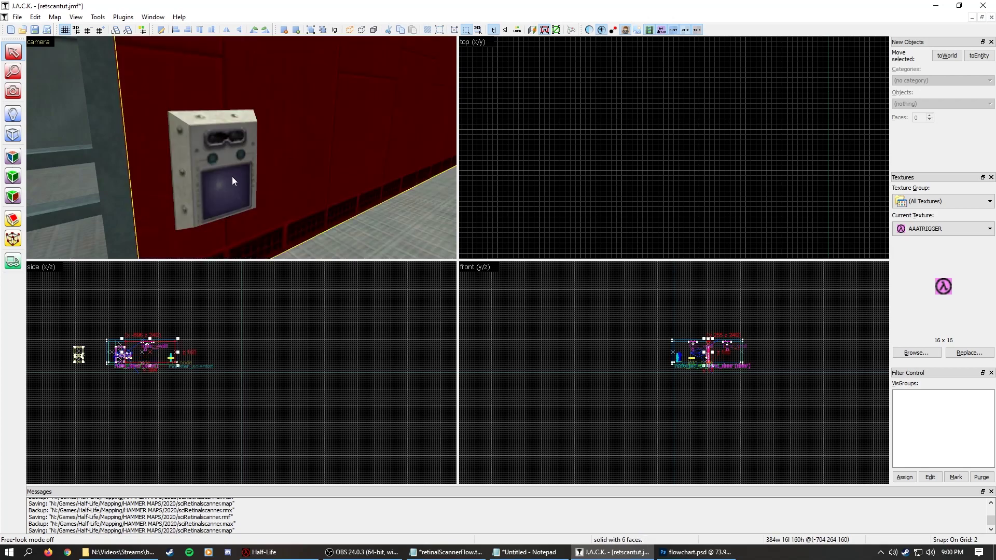
# - Browse textures filtered by +agen for the scanner face, keeping +AGENERIC_113 current
pyautogui.hotkey('shift', 'a')
pyautogui.click(247, 167)
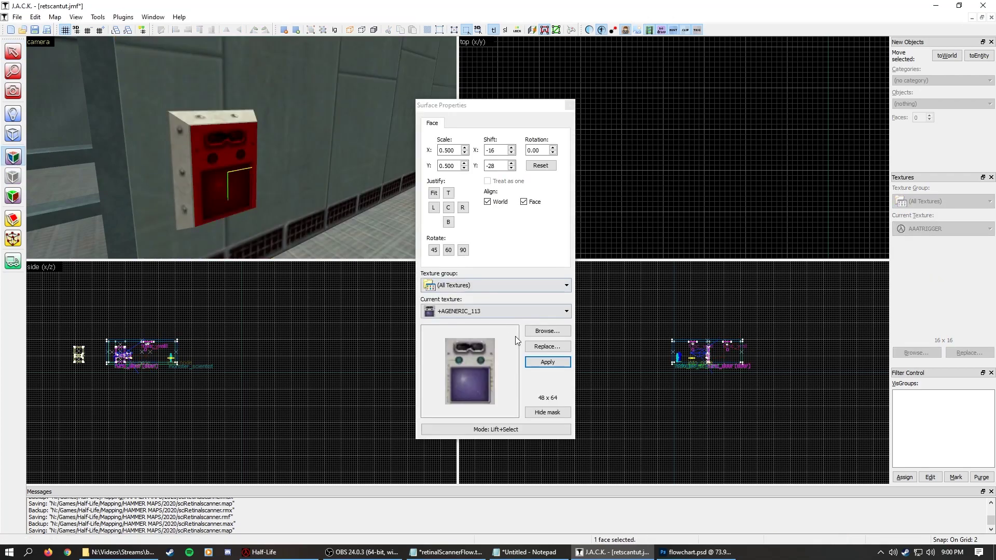
pyautogui.click(548, 333)
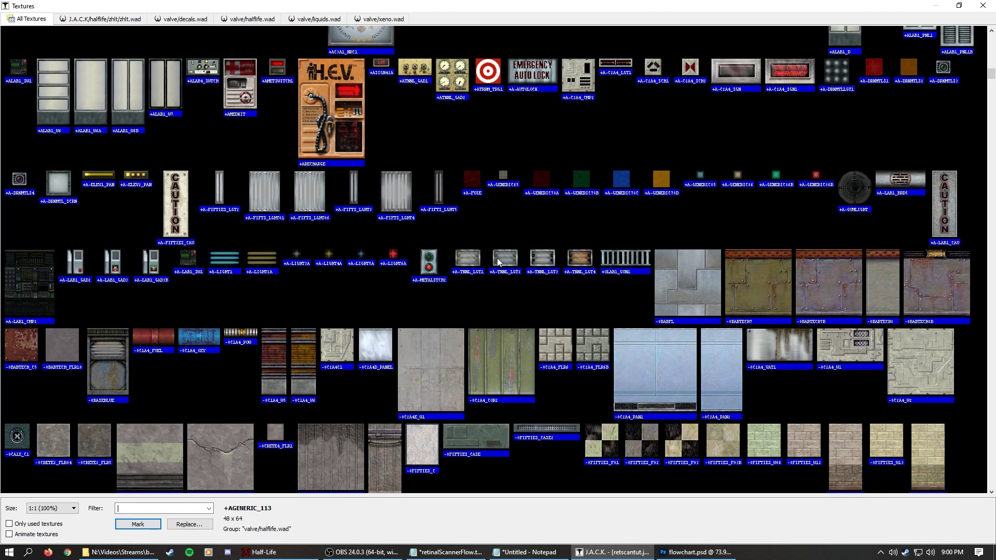
pyautogui.write('+agen')
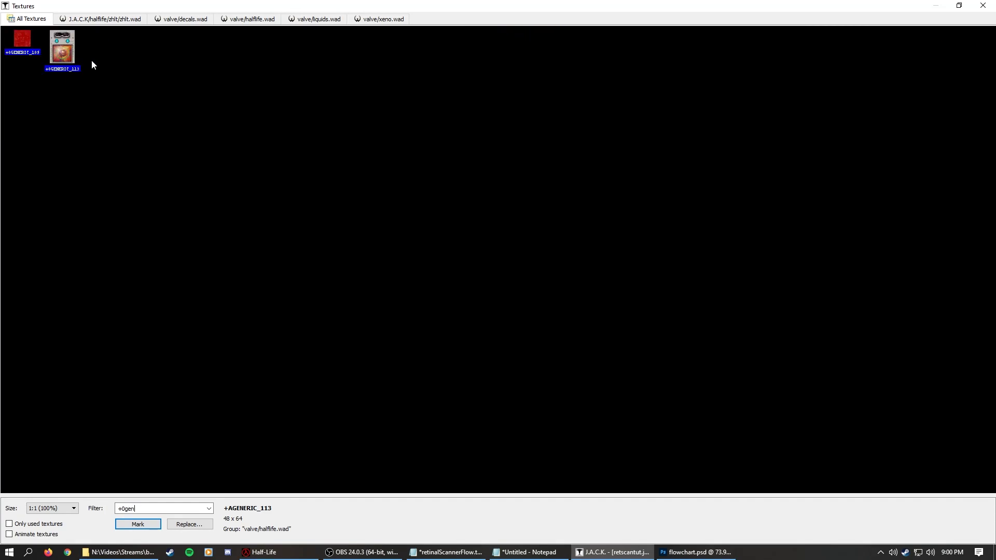
pyautogui.click(983, 5)
# - Make AAATRIGGER the current texture for a new block
pyautogui.click(569, 104)
pyautogui.click(256, 156)
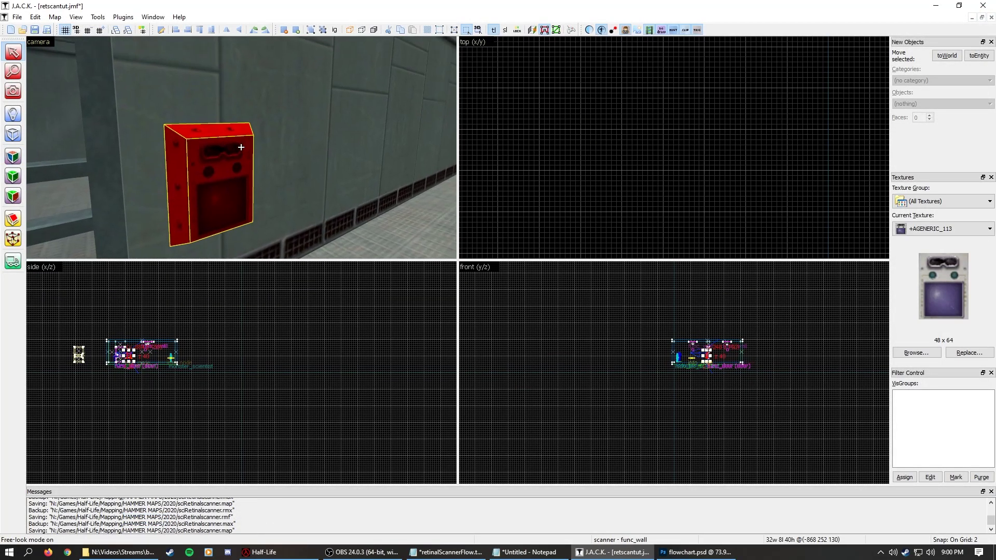
pyautogui.press('z')
pyautogui.press('s')
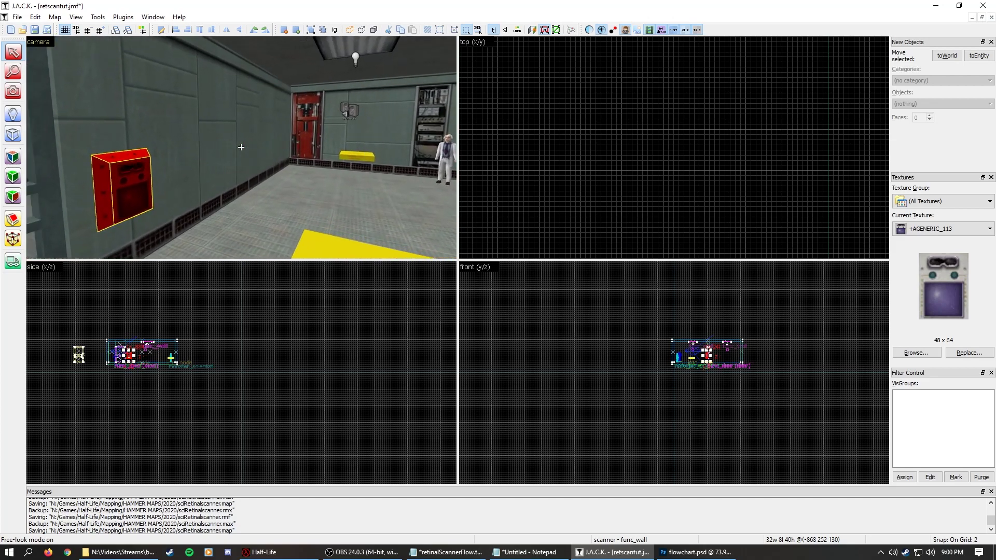
pyautogui.press('z')
pyautogui.click(20, 134)
pyautogui.click(944, 228)
pyautogui.scroll(3, 942, 280)
pyautogui.click(935, 242)
pyautogui.scroll(-3, 758, 109)
pyautogui.scroll(2, 583, 183)
pyautogui.scroll(3, 557, 148)
pyautogui.scroll(3, 627, 202)
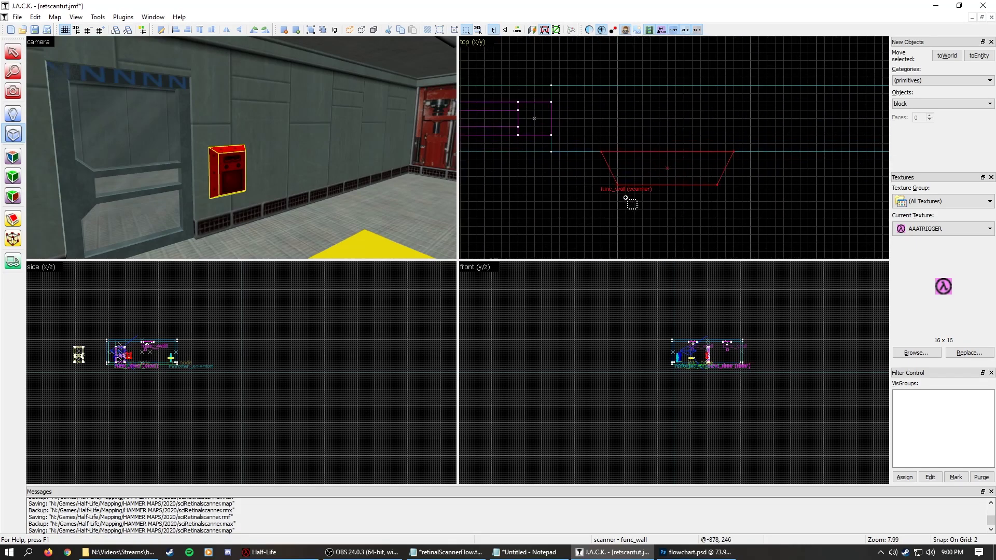
# - Draw a thin block in front of the scanner and resize it to about 30 units tall
pyautogui.moveTo(619, 185); pyautogui.dragTo(720, 191)
pyautogui.scroll(5, 710, 350)
pyautogui.scroll(8, 278, 356)
pyautogui.scroll(4, 199, 345)
pyautogui.moveTo(306, 336); pyautogui.dragTo(306, 343)
pyautogui.scroll(-4, 304, 366)
pyautogui.scroll(-2, 299, 396)
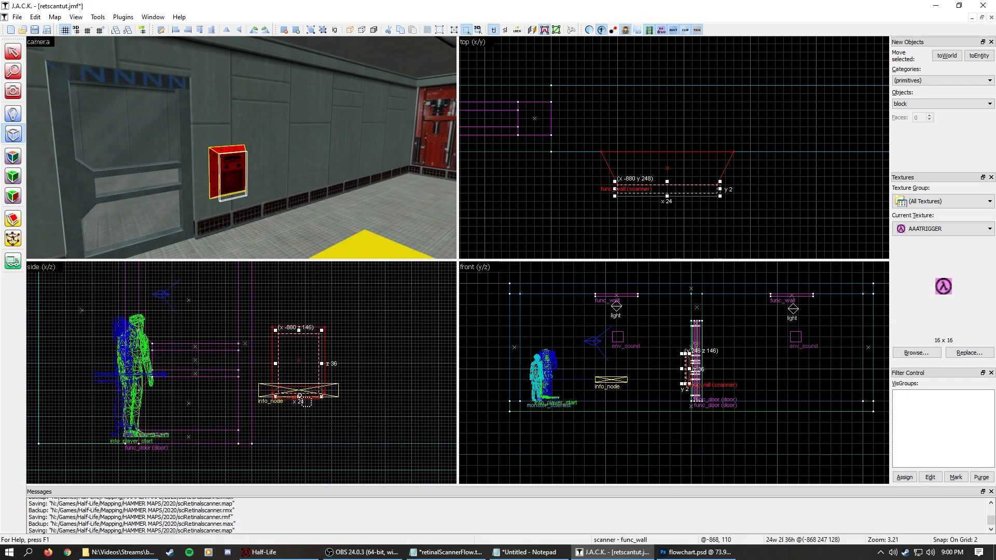
pyautogui.moveTo(300, 397); pyautogui.dragTo(299, 387)
pyautogui.press('z')
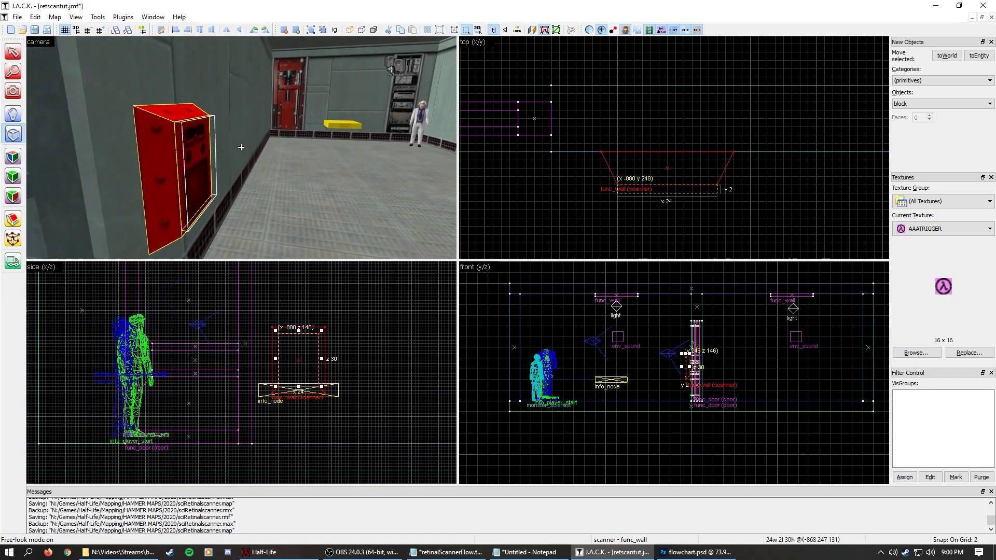
pyautogui.press('z')
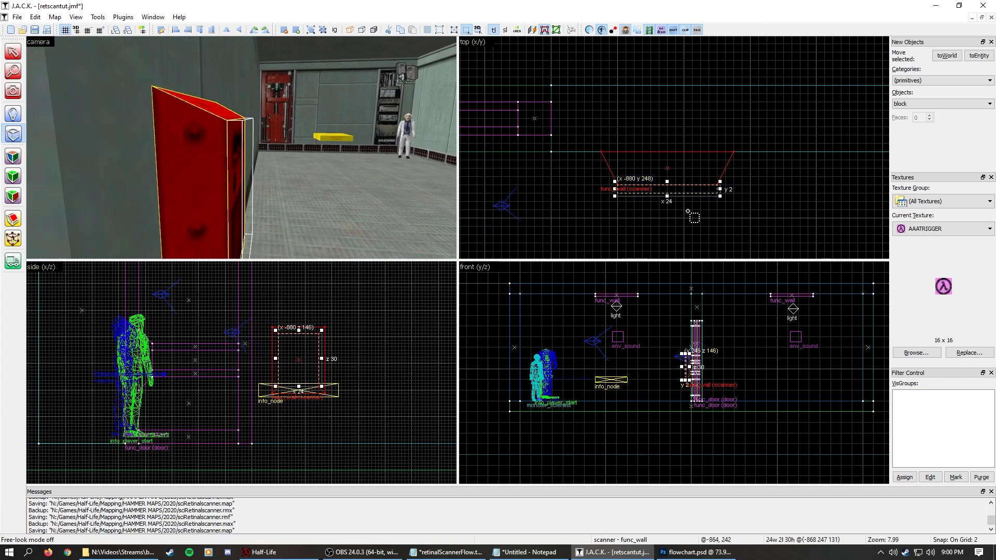
# - Select the scanner func_wall and inspect it along the wall in the 3D view
pyautogui.press('Escape')
pyautogui.click(13, 52)
pyautogui.click(244, 175)
pyautogui.press('z')
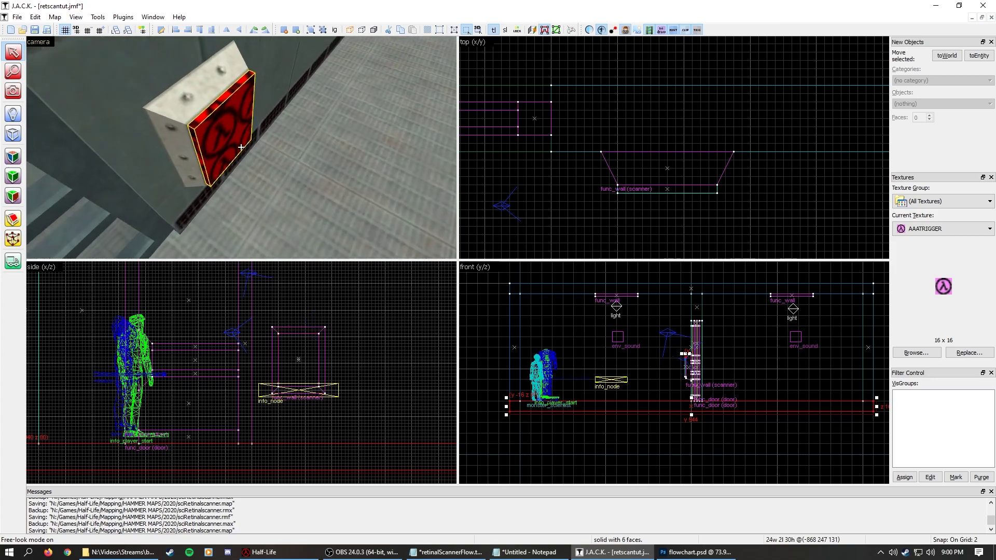
pyautogui.press('z')
pyautogui.scroll(5, 216, 103)
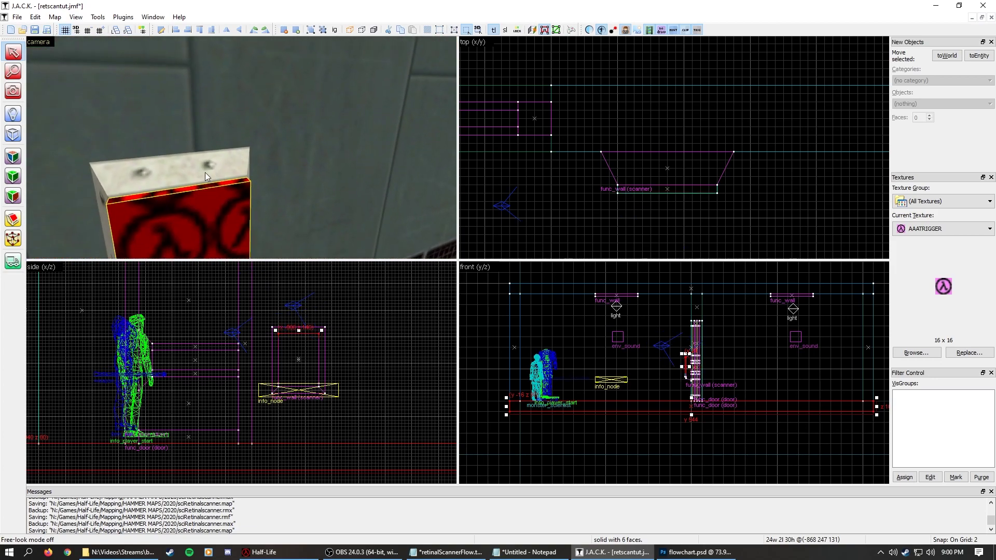
pyautogui.press('z')
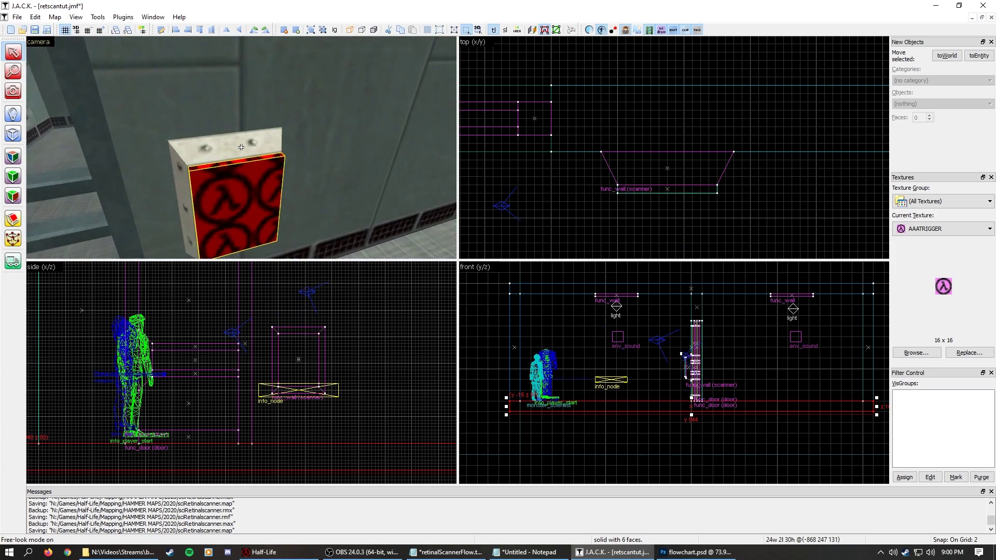
pyautogui.click(241, 147)
pyautogui.scroll(5, 242, 147)
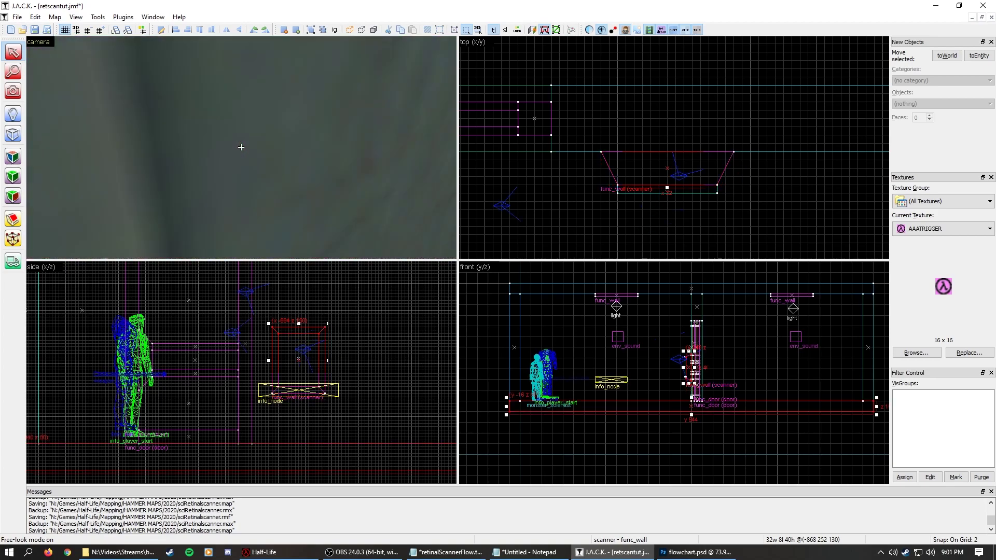
pyautogui.scroll(-5, 241, 147)
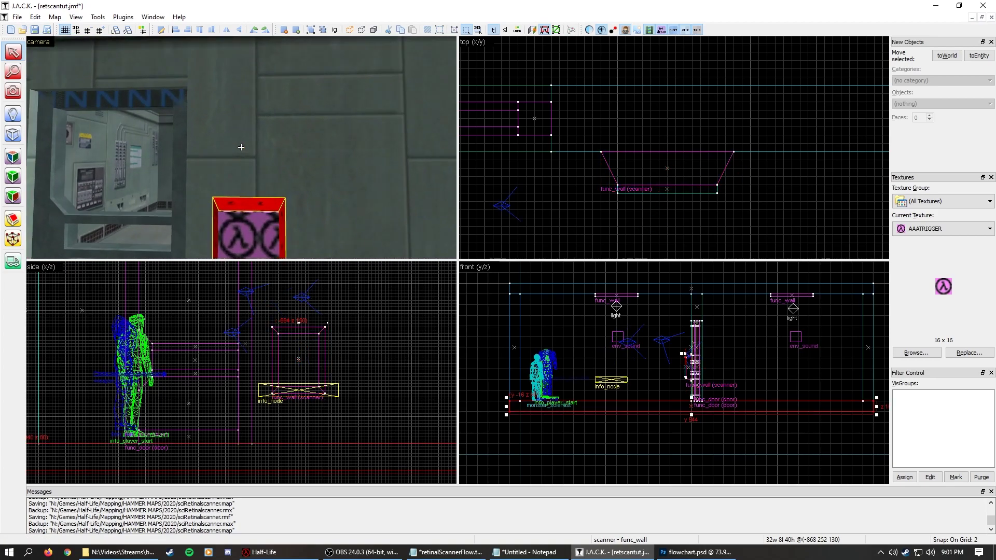
pyautogui.press('z')
pyautogui.moveTo(238, 148); pyautogui.dragTo(60, 76)
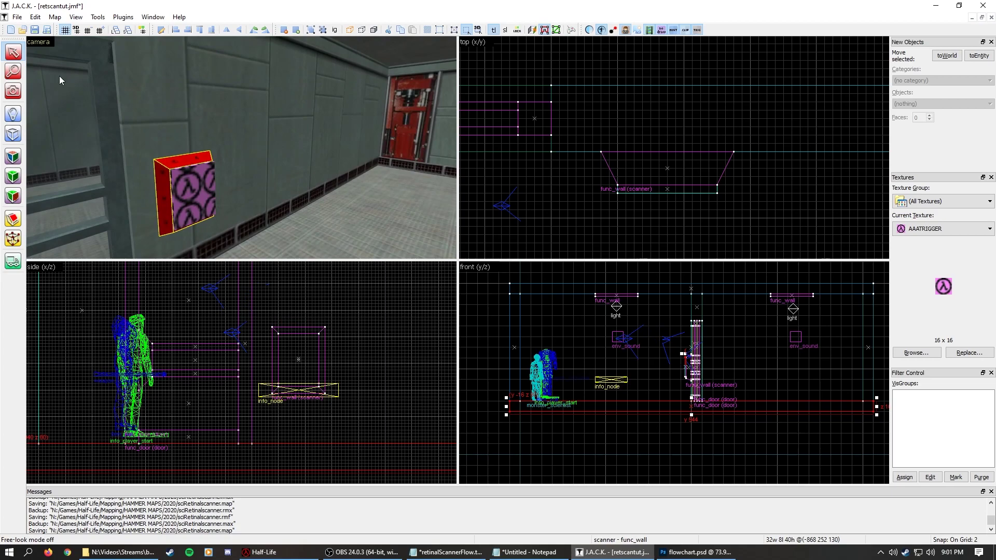
# - Check the retinalScannerFlow notes, then change the scanner's class to func_button
pyautogui.click(447, 553)
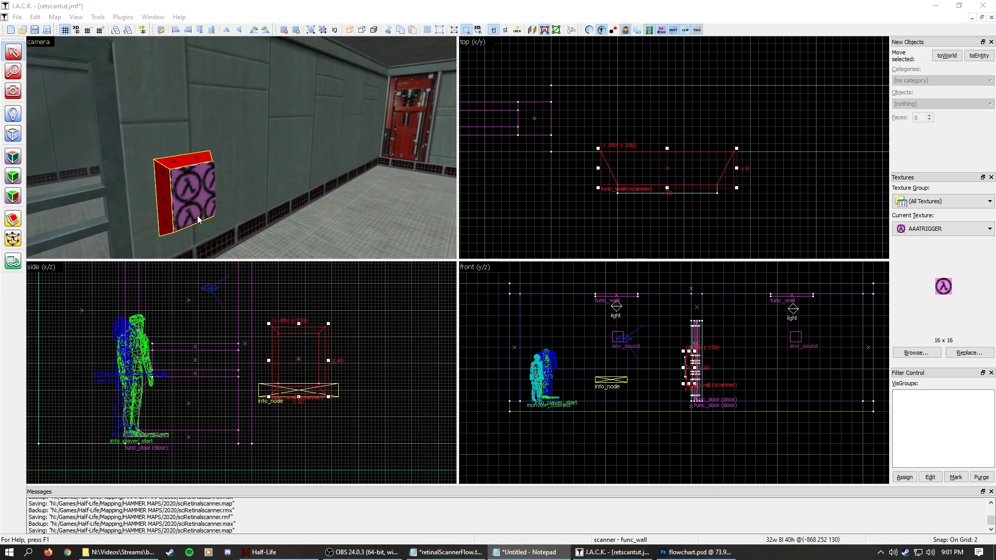
pyautogui.click(600, 553)
pyautogui.press('z')
pyautogui.click(208, 169)
pyautogui.hotkey('alt', 'Return')
pyautogui.click(481, 223)
pyautogui.moveTo(482, 238)
pyautogui.mouseDown()
pyautogui.moveTo(484, 268)
pyautogui.moveTo(482, 249)
pyautogui.mouseUp()
pyautogui.click(389, 239)
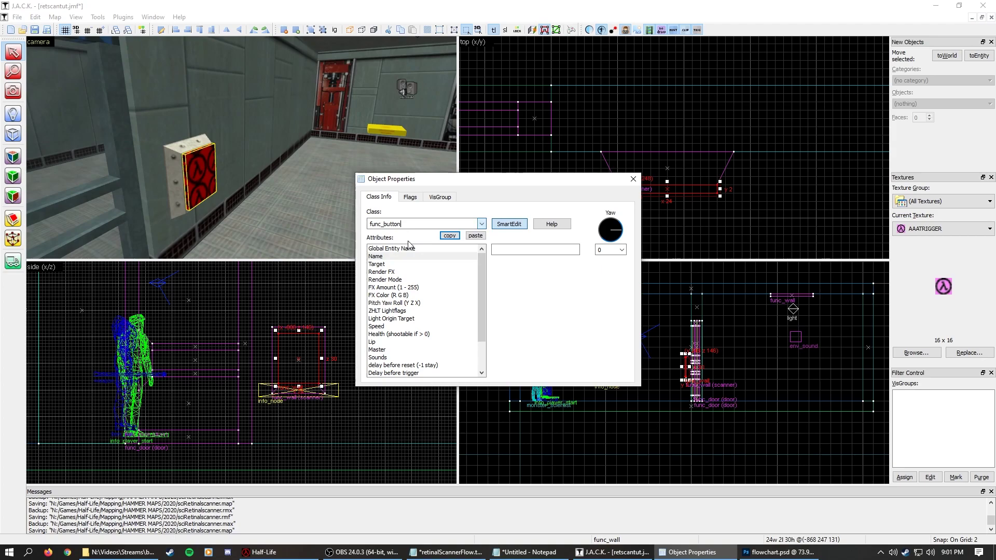
pyautogui.click(410, 196)
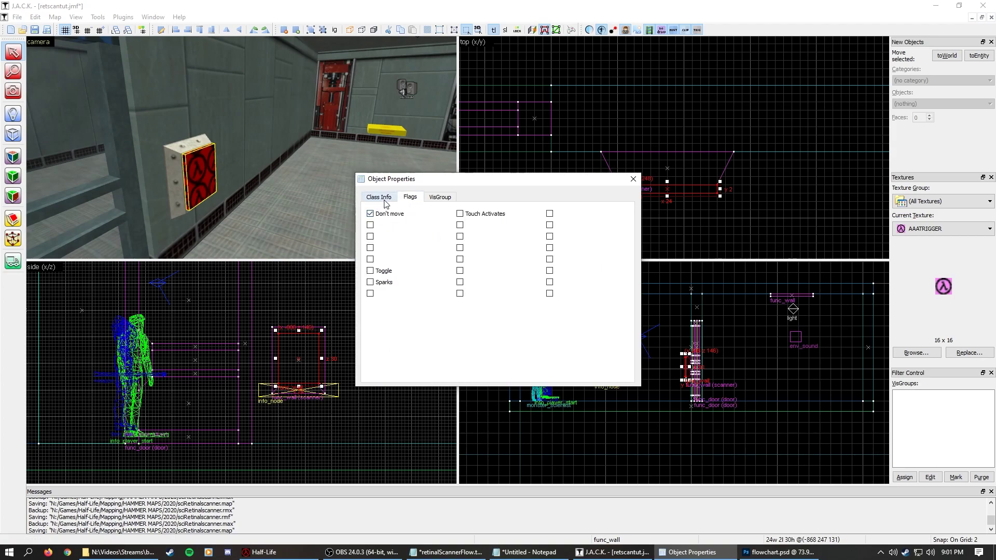
pyautogui.click(378, 197)
pyautogui.click(427, 224)
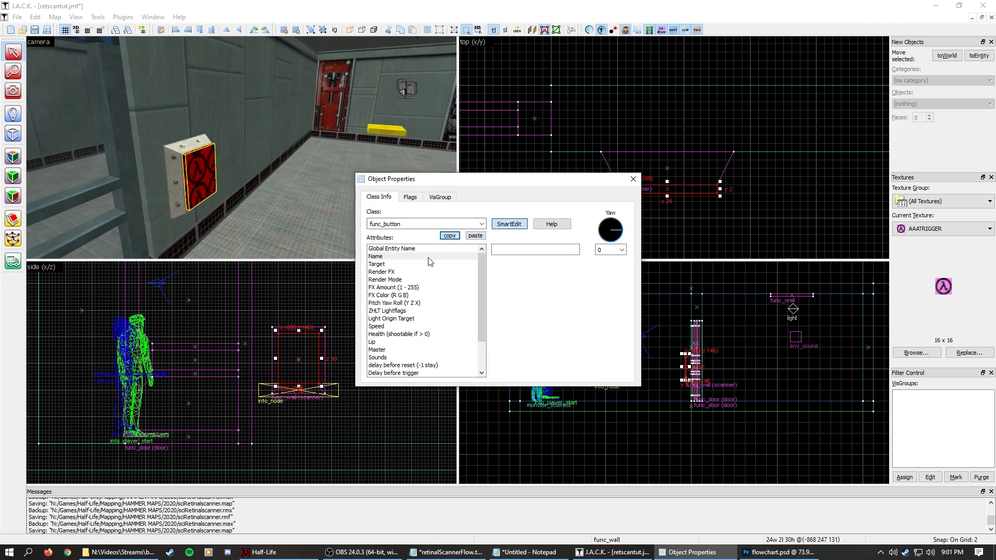
# - Set the button's Target to deniedmm and its Sounds to Access Granted
pyautogui.click(408, 258)
pyautogui.click(410, 266)
pyautogui.click(542, 246)
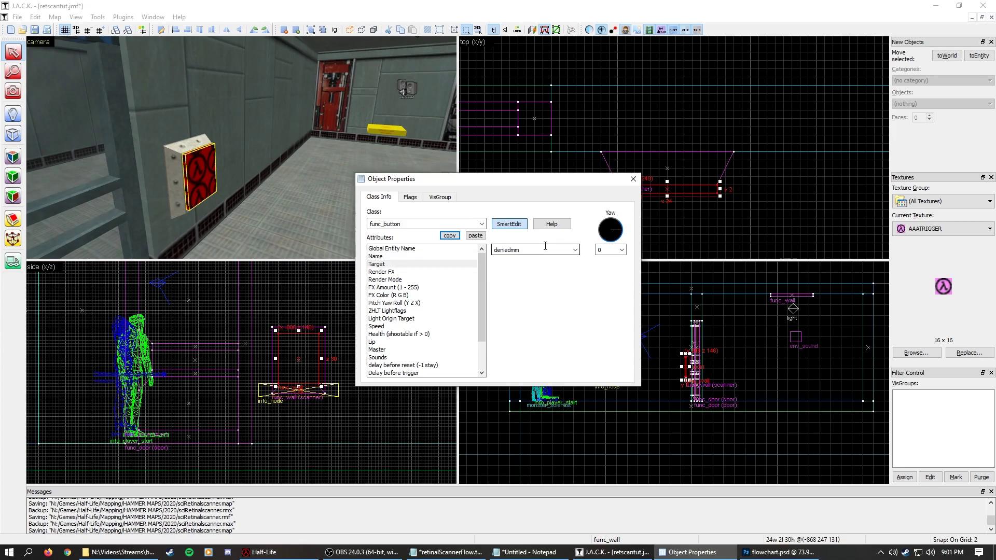
pyautogui.click(386, 357)
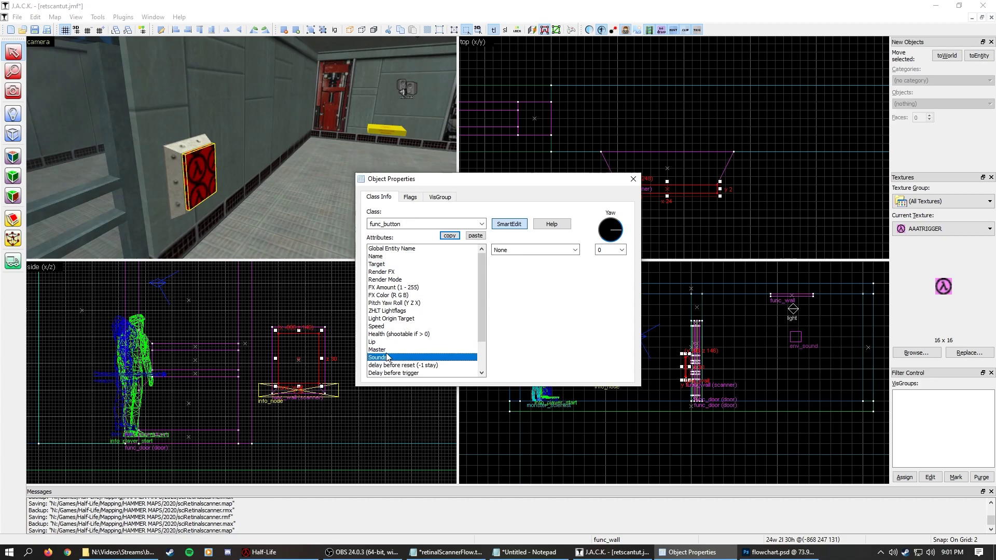
pyautogui.click(574, 250)
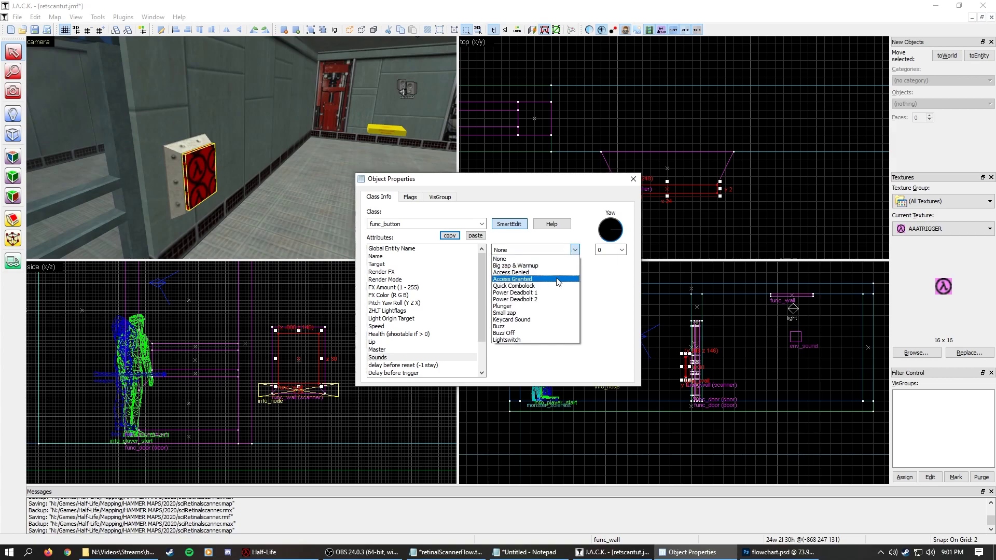
pyautogui.click(555, 280)
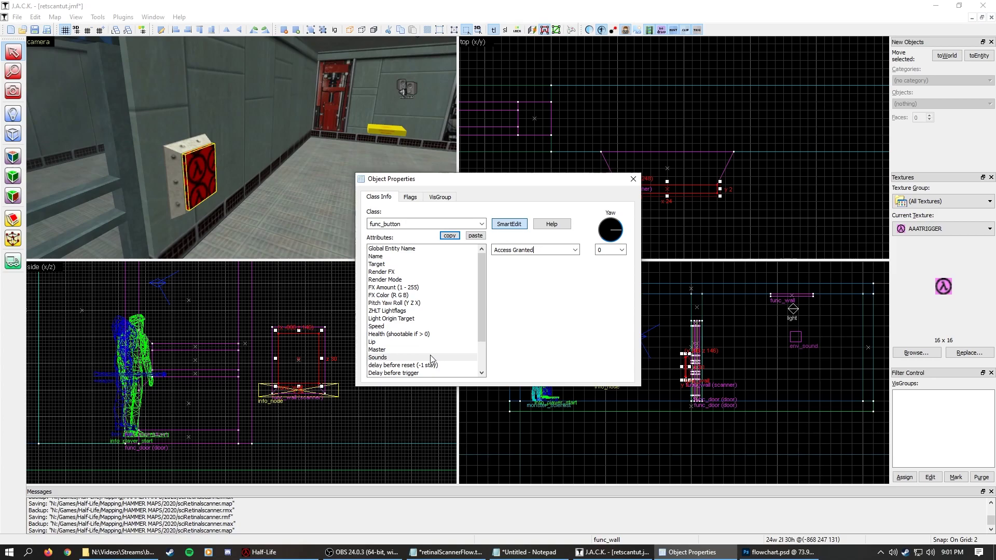
pyautogui.moveTo(482, 305); pyautogui.dragTo(481, 331)
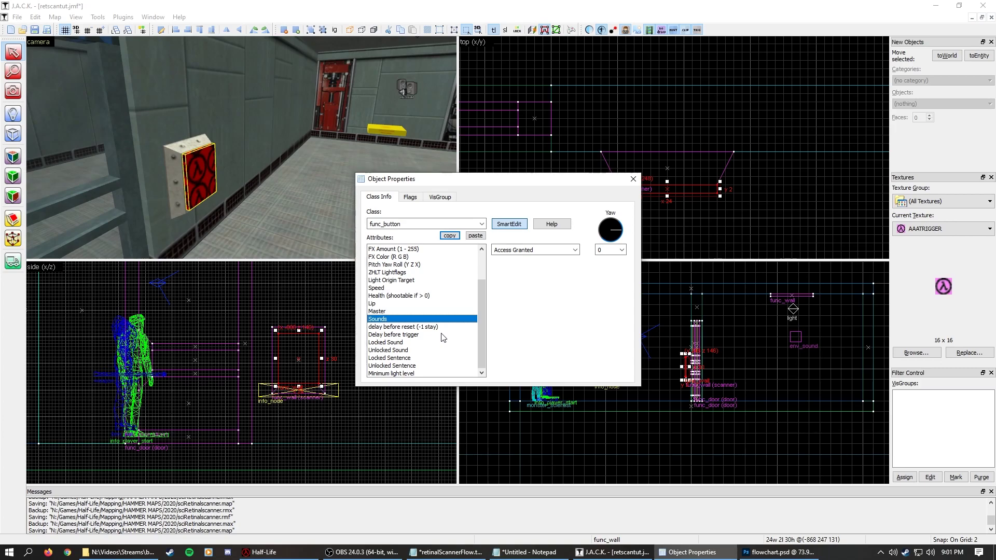
# - Set the Locked Sound to Access Denied and the delay before reset to 3
pyautogui.click(405, 345)
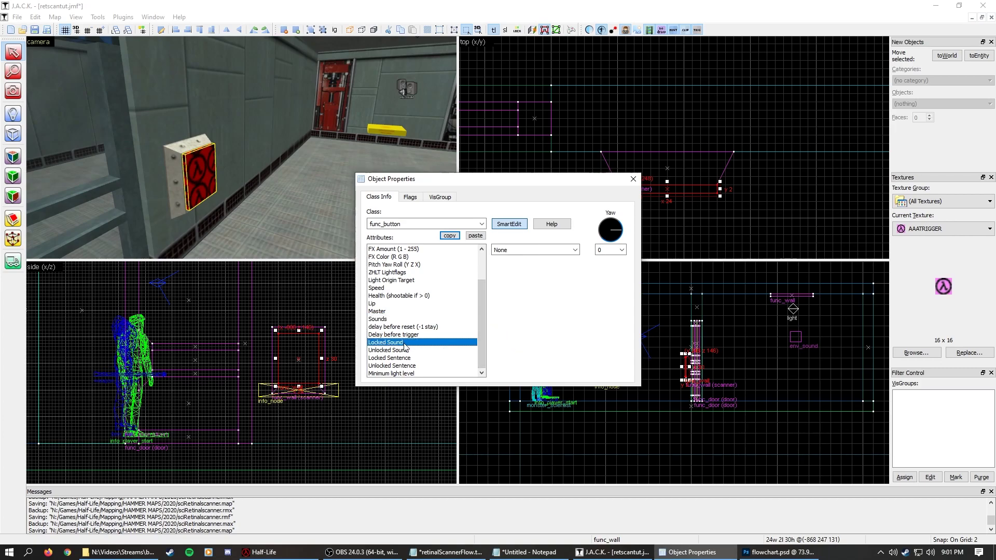
pyautogui.click(575, 250)
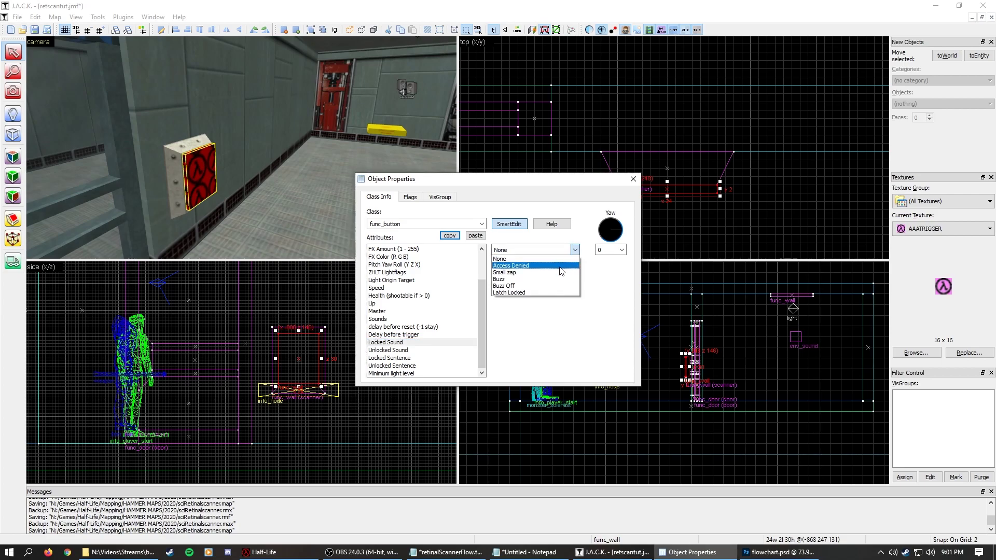
pyautogui.click(561, 266)
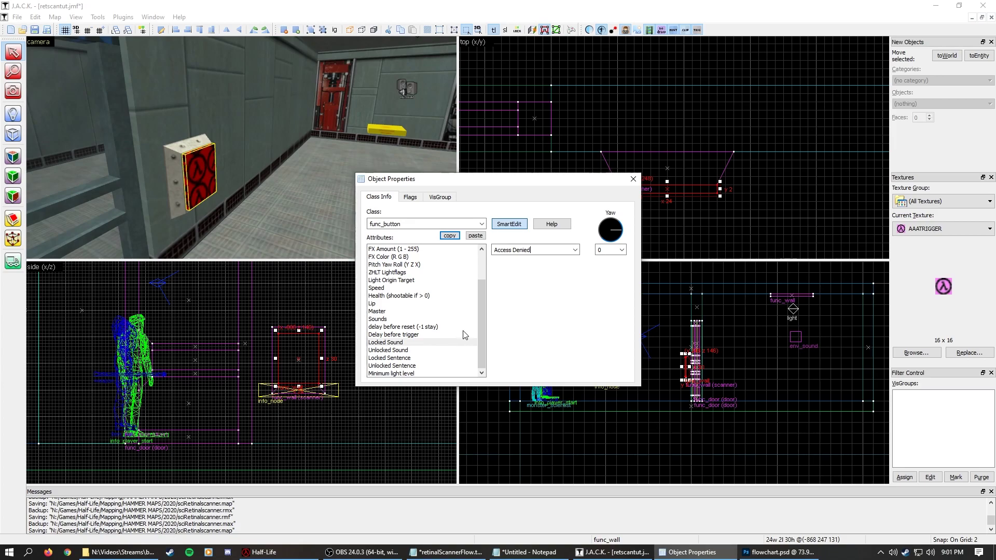
pyautogui.click(390, 327)
pyautogui.click(513, 250)
pyautogui.write('3')
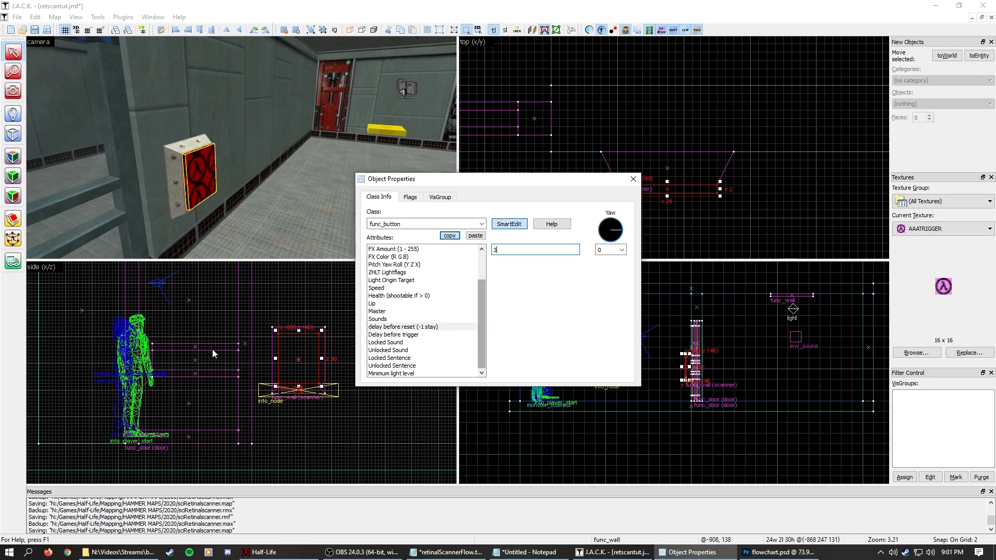
pyautogui.scroll(2, 490, 317)
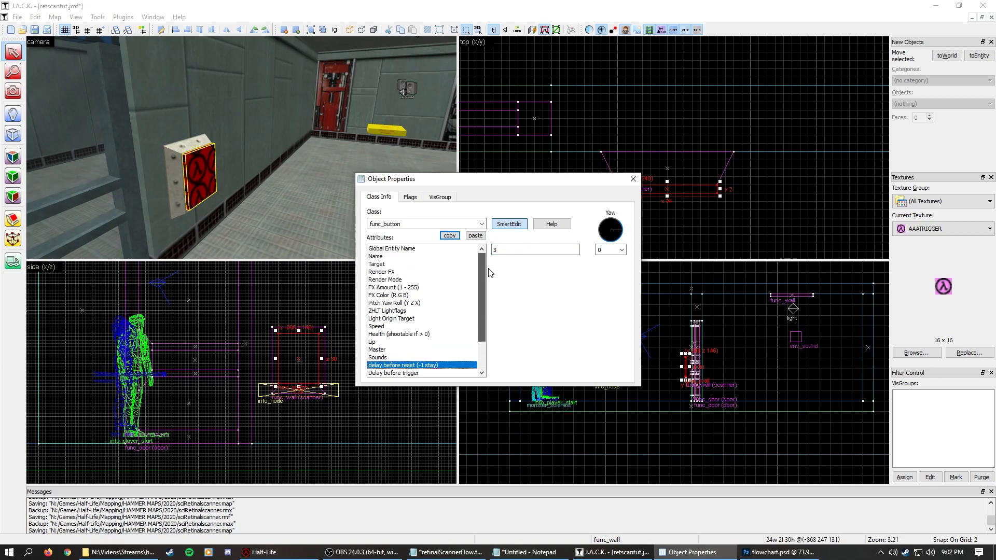
pyautogui.click(391, 265)
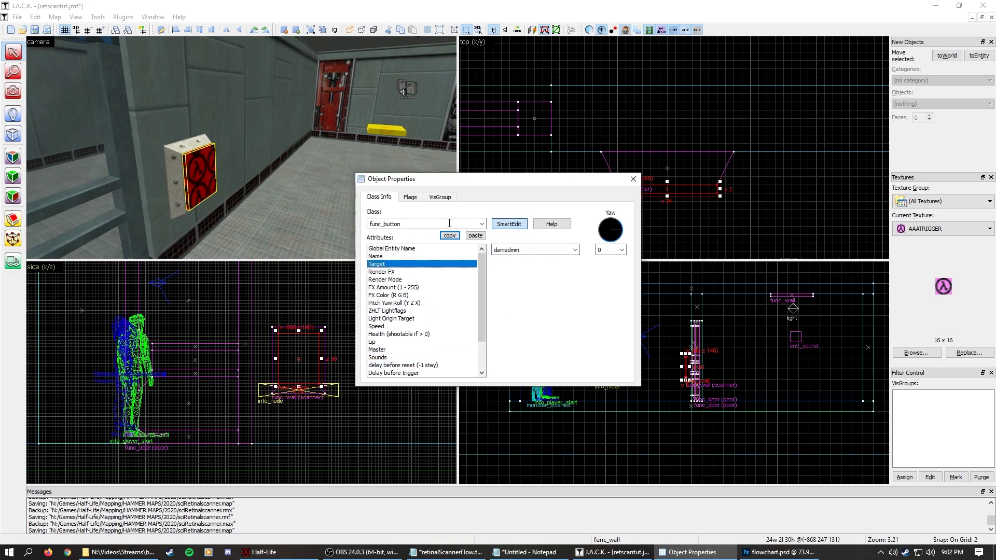
# - Place a multi_manager entity in the map
pyautogui.click(634, 182)
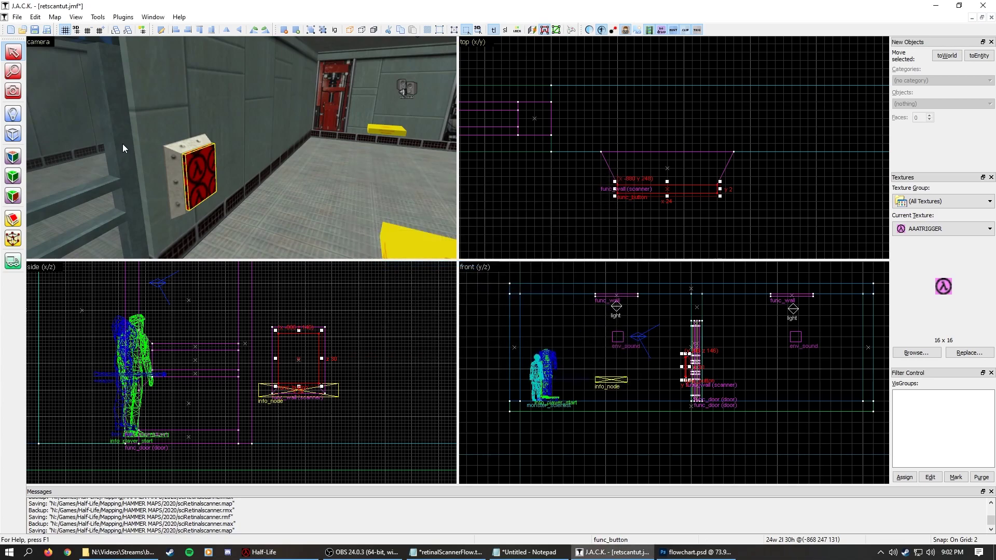
pyautogui.hotkey('shift', 'e')
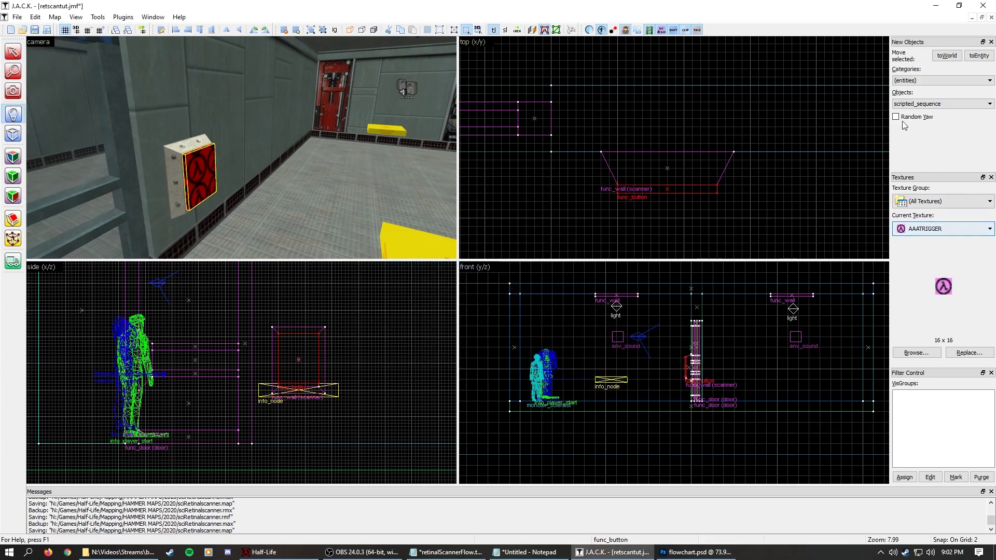
pyautogui.click(935, 104)
pyautogui.scroll(3, 935, 195)
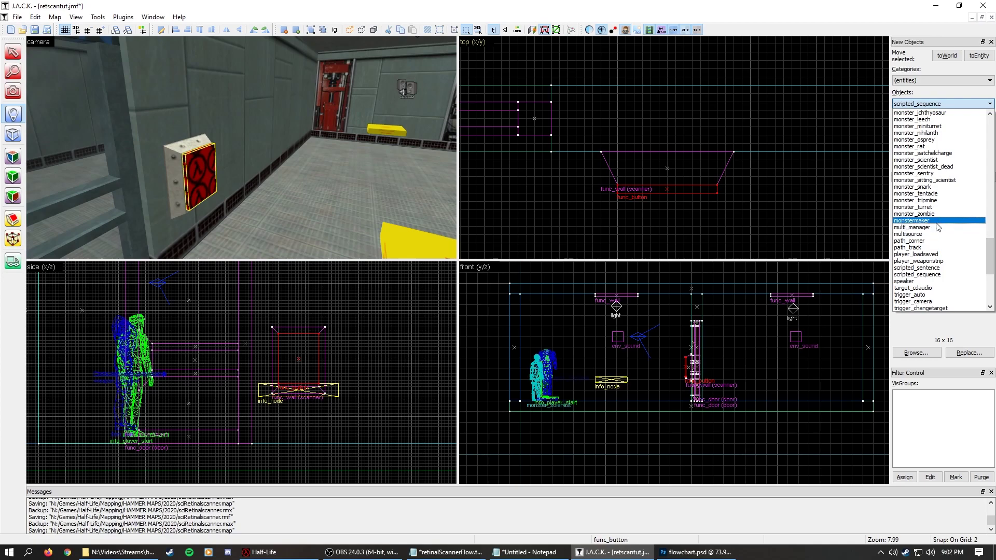
pyautogui.click(938, 227)
pyautogui.press('z')
pyautogui.press('z')
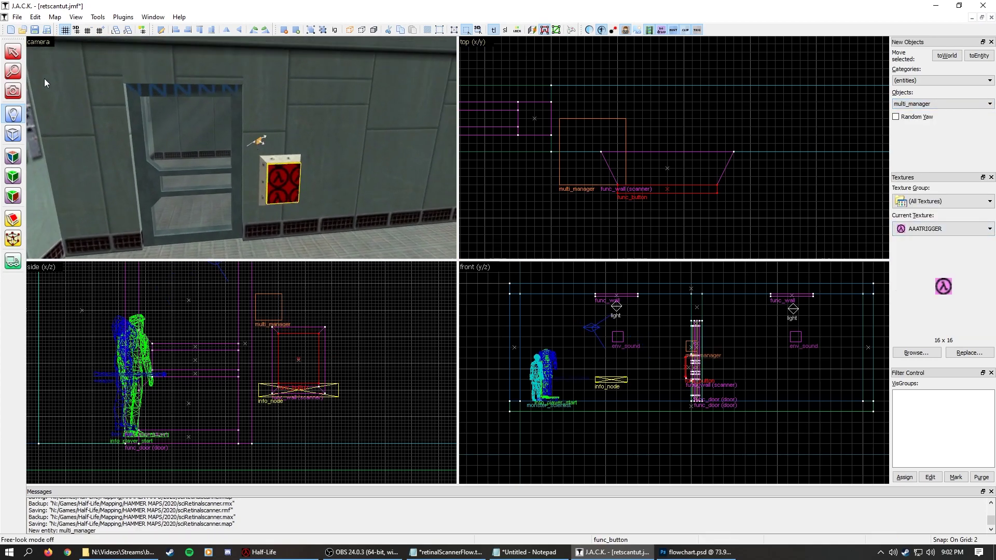
# - Move the multi_manager beside the scanner and raise it slightly
pyautogui.hotkey('shift', 's')
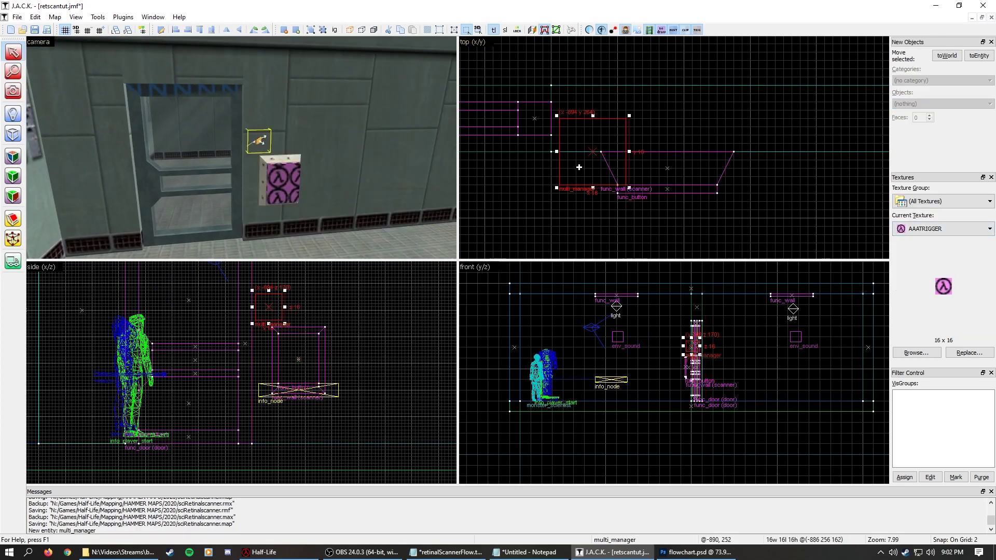
pyautogui.moveTo(579, 167); pyautogui.dragTo(553, 232)
pyautogui.press('z')
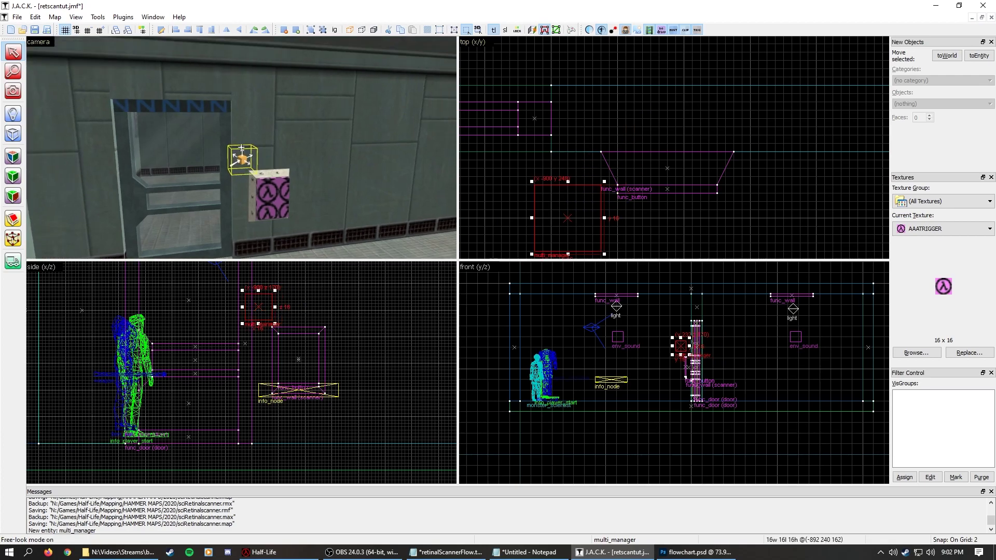
pyautogui.press('z')
pyautogui.scroll(2, 268, 377)
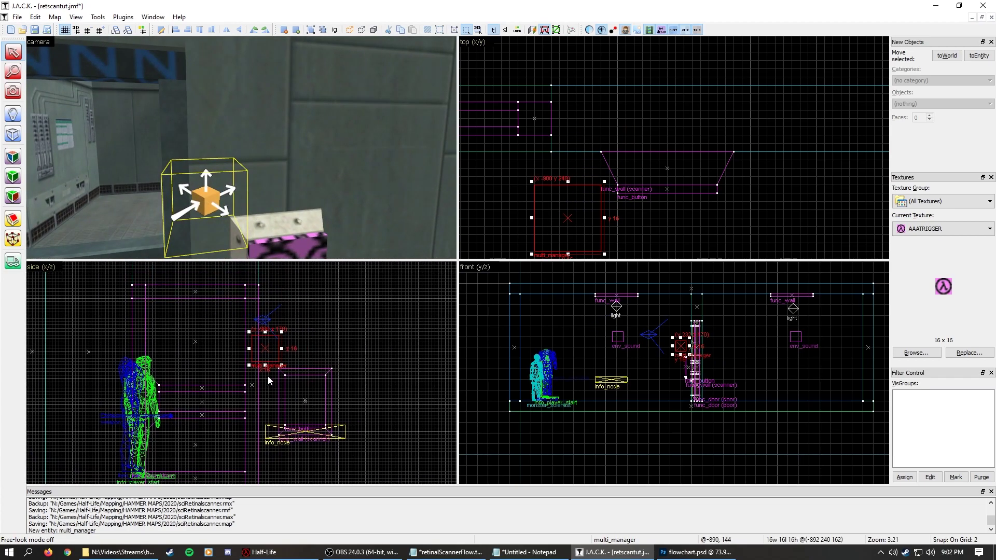
pyautogui.moveTo(267, 345); pyautogui.dragTo(266, 338)
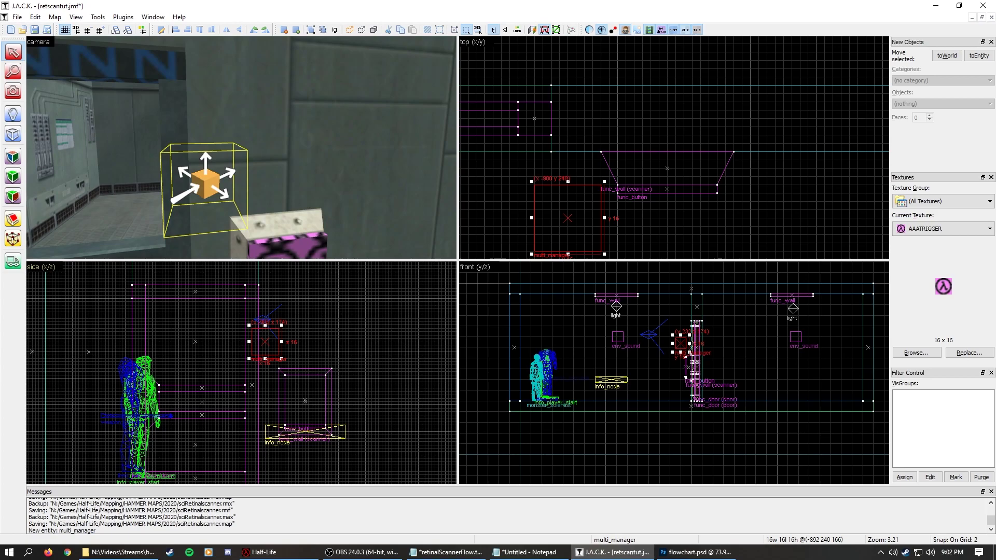
pyautogui.press('z')
pyautogui.press('z')
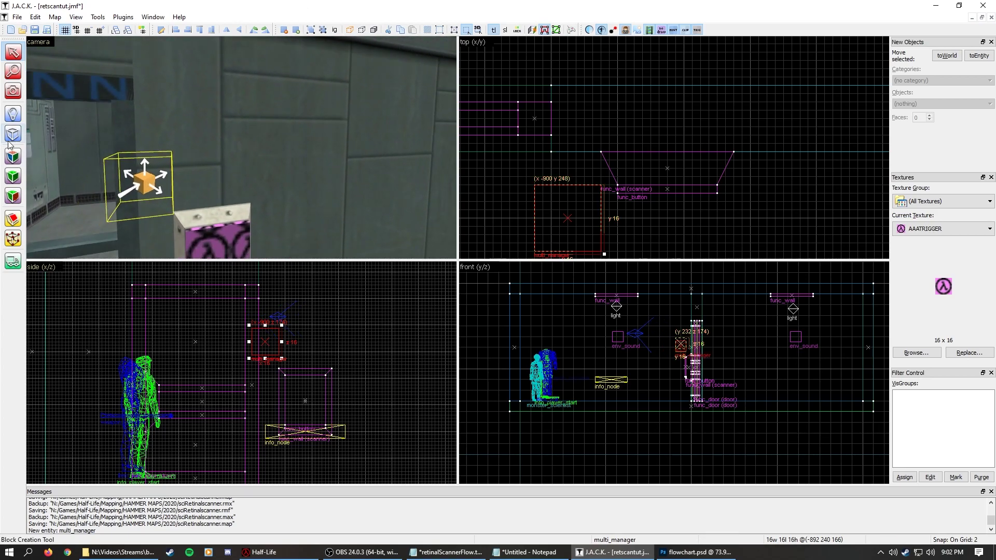
# - Place an ambient_generic sound entity beside the multi_manager and nudge it right
pyautogui.click(14, 115)
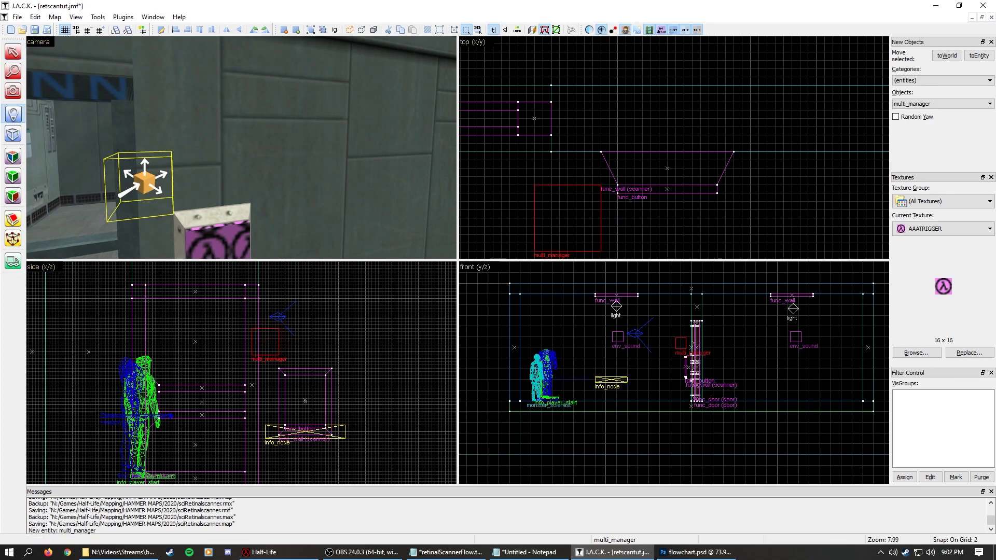
pyautogui.click(963, 104)
pyautogui.scroll(5, 965, 117)
pyautogui.scroll(10, 950, 155)
pyautogui.scroll(10, 934, 140)
pyautogui.click(915, 109)
pyautogui.scroll(-2, 656, 178)
pyautogui.scroll(-2, 638, 176)
pyautogui.scroll(-2, 592, 173)
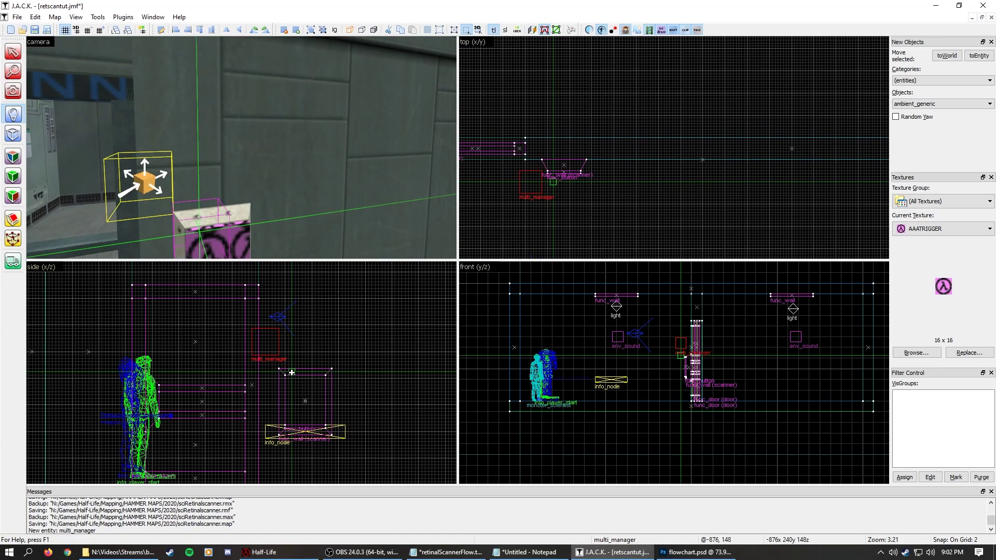
pyautogui.click(287, 343)
pyautogui.press('Return')
pyautogui.hotkey('shift', 's')
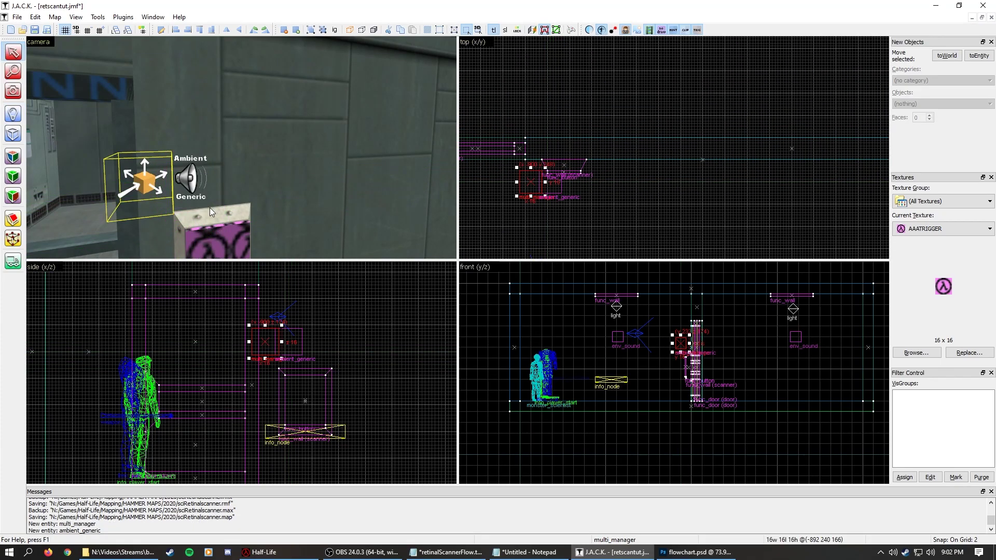
pyautogui.moveTo(577, 196)
pyautogui.mouseDown()
pyautogui.moveTo(601, 196)
pyautogui.moveTo(598, 181)
pyautogui.mouseUp()
# - Move all three sound entities up above the scanner and further right
pyautogui.keyDown('ctrl'); pyautogui.click(187, 178); pyautogui.keyUp('ctrl')
pyautogui.keyDown('ctrl'); pyautogui.click(237, 177); pyautogui.keyUp('ctrl')
pyautogui.scroll(-3, 328, 349)
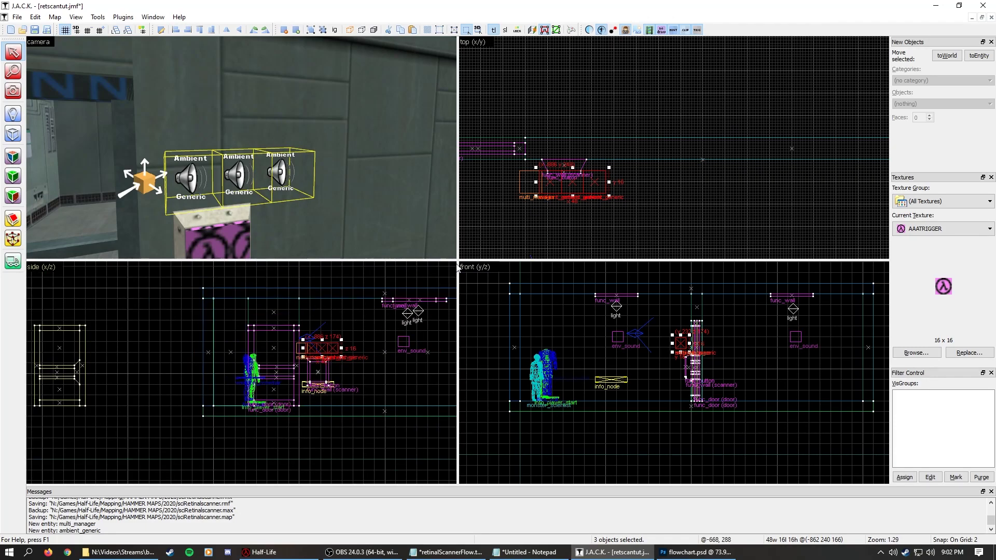
pyautogui.moveTo(326, 348); pyautogui.dragTo(322, 330)
pyautogui.press('z')
pyautogui.press('z')
pyautogui.scroll(7, 569, 183)
pyautogui.scroll(-2, 607, 209)
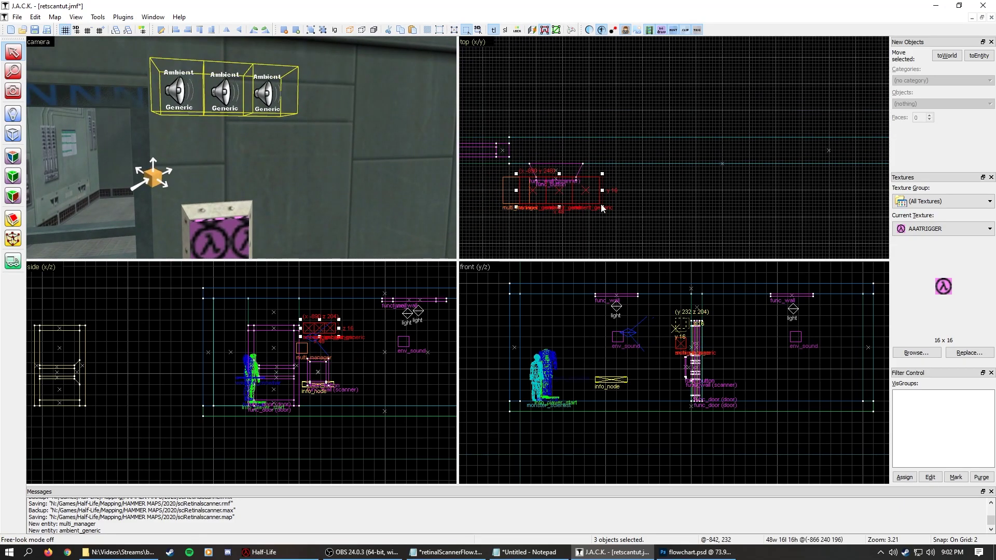
pyautogui.moveTo(574, 195); pyautogui.dragTo(647, 189)
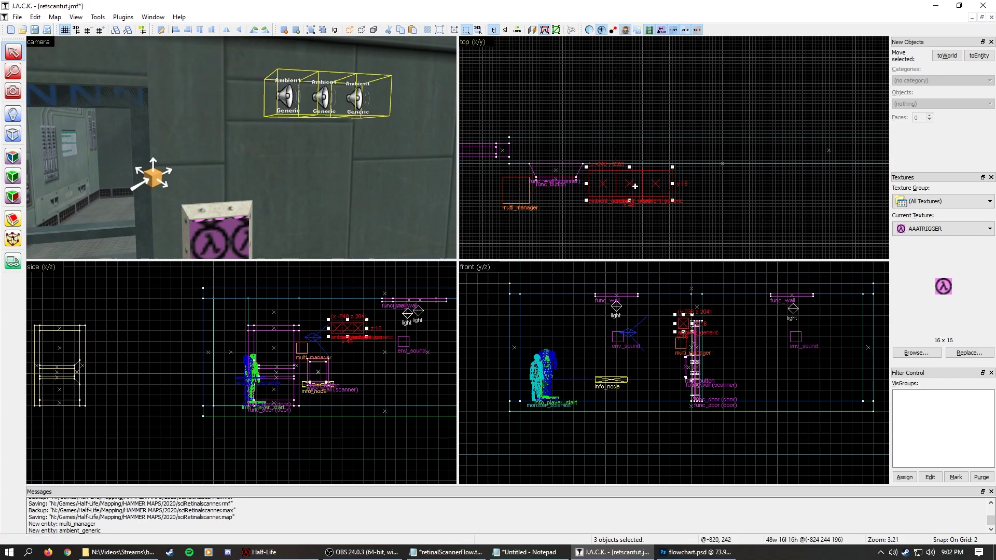
pyautogui.press('z')
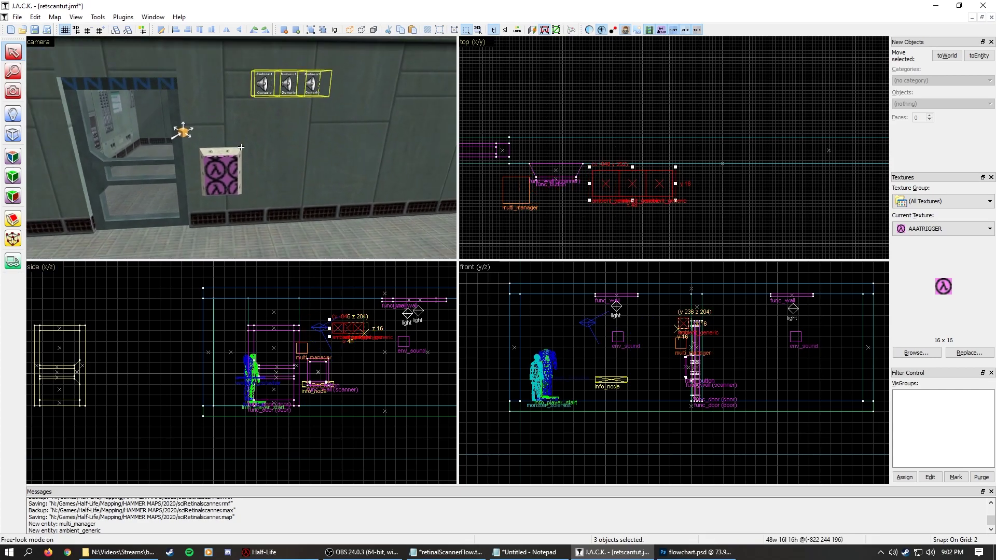
# - Name the multi_manager deniedmm and the first sound entity blip1
pyautogui.doubleClick(182, 133)
pyautogui.click(423, 249)
pyautogui.click(534, 250)
pyautogui.write('deniedmm')
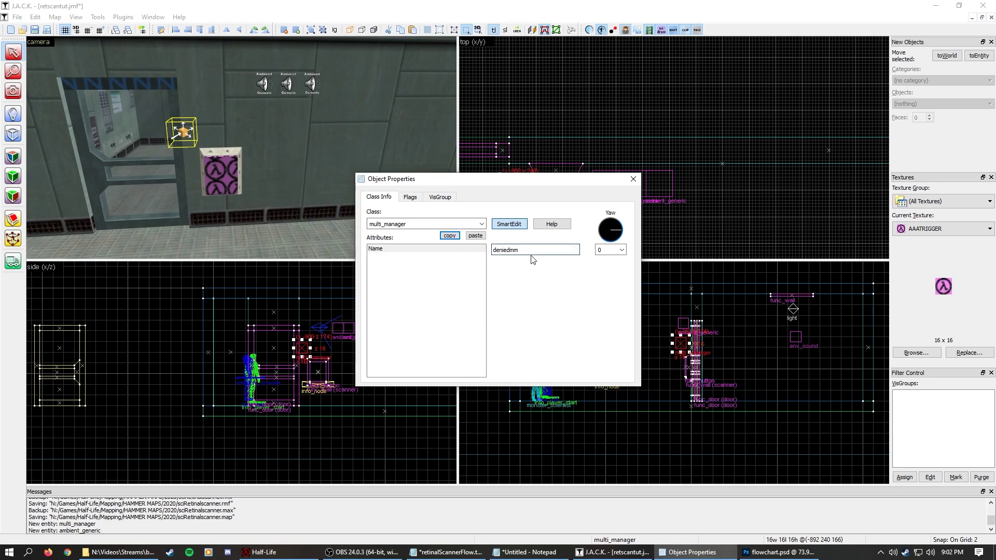
pyautogui.click(265, 92)
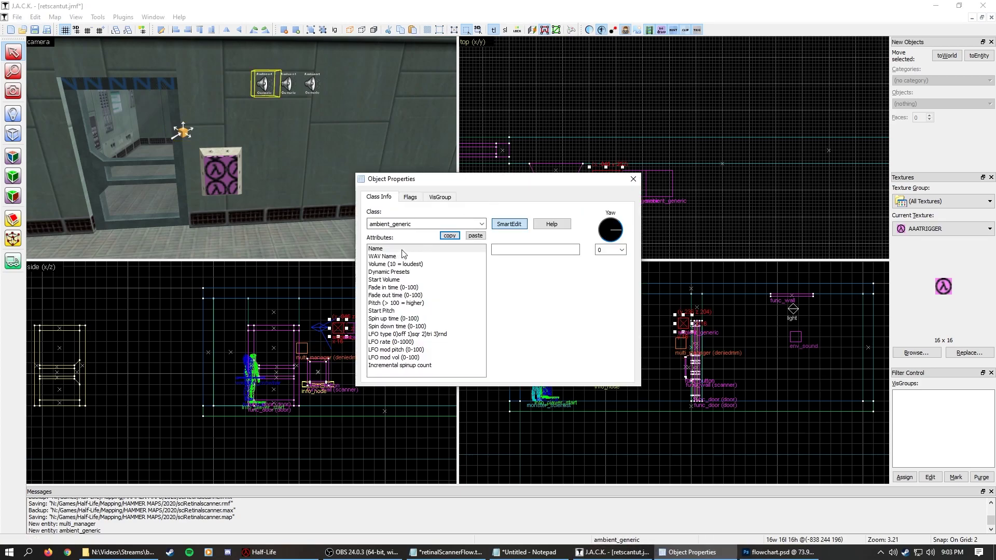
pyautogui.click(376, 248)
pyautogui.click(520, 249)
pyautogui.write('blip1')
# - Give blip1 the Small Radius, Start Silent and Not Toggled flags
pyautogui.click(411, 196)
pyautogui.click(371, 237)
pyautogui.click(370, 225)
pyautogui.click(370, 260)
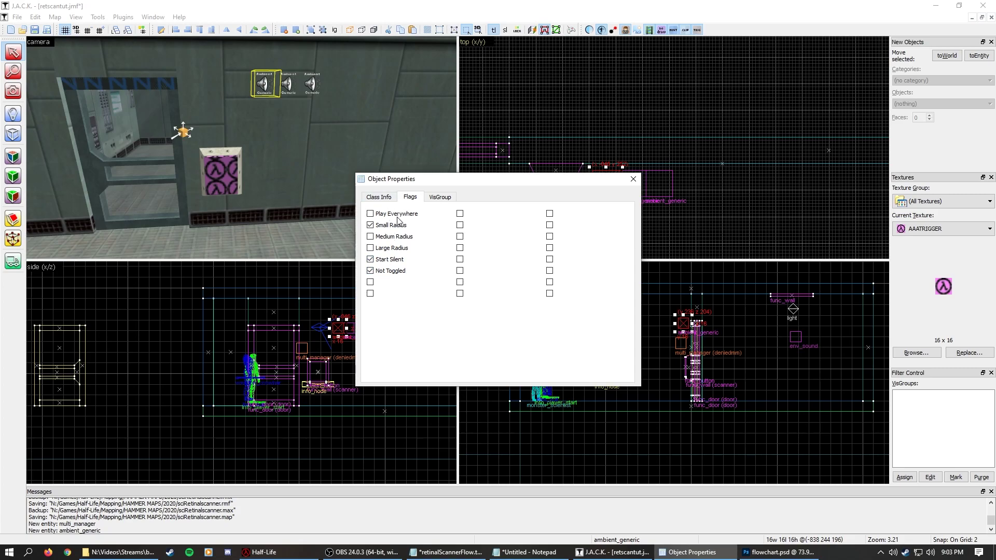
pyautogui.click(378, 197)
# - Set blip1's WAV Name to buttons/blip1.wav and preview it
pyautogui.click(407, 248)
pyautogui.click(445, 258)
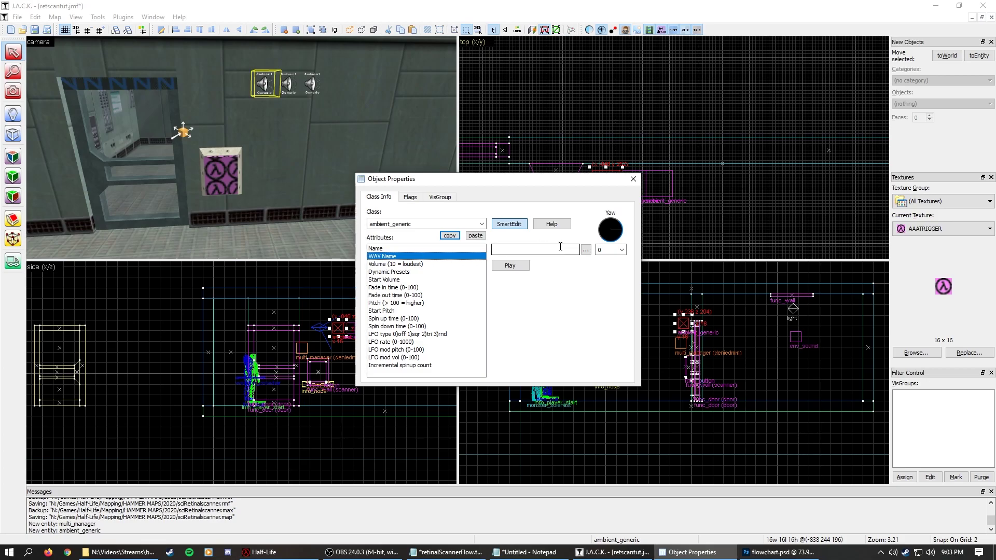
pyautogui.click(585, 251)
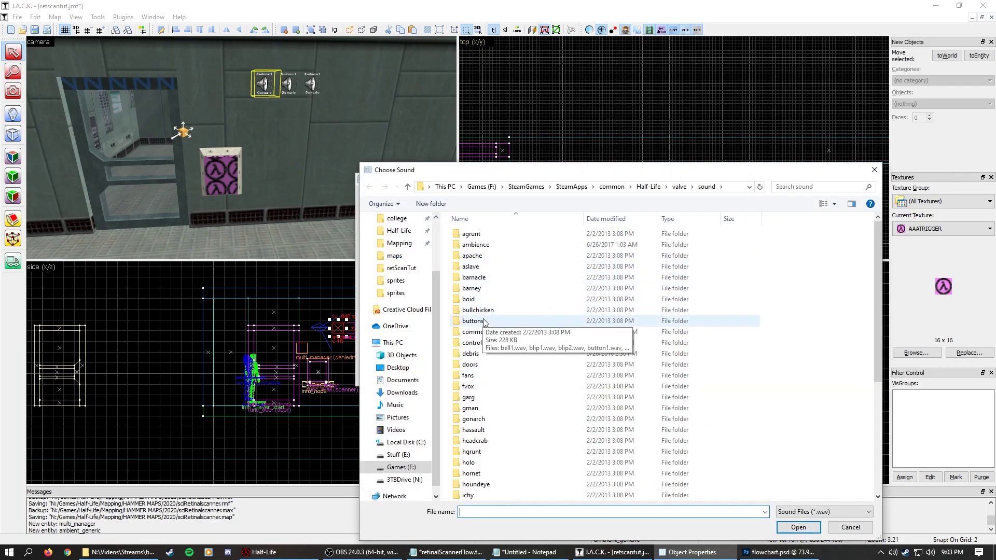
pyautogui.doubleClick(487, 321)
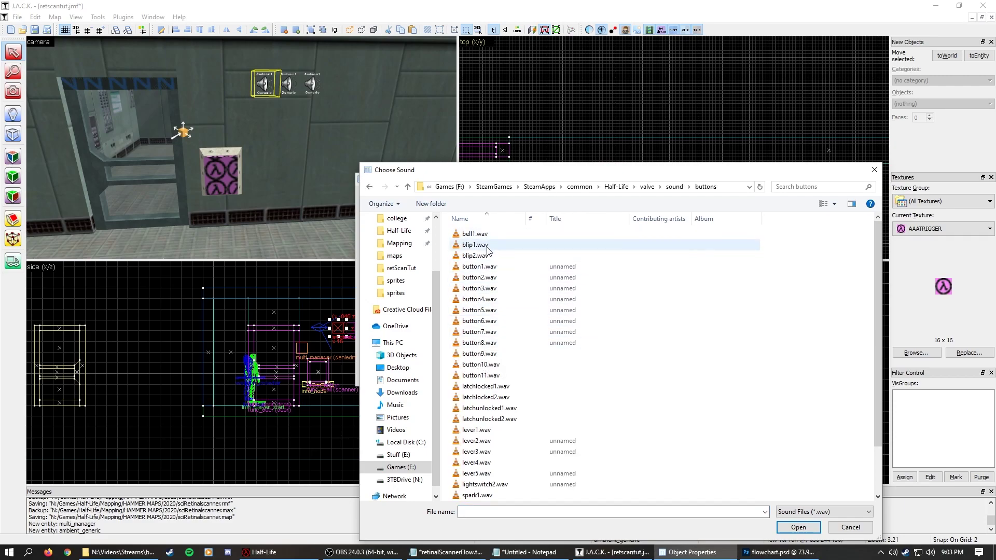
pyautogui.doubleClick(489, 244)
pyautogui.click(500, 269)
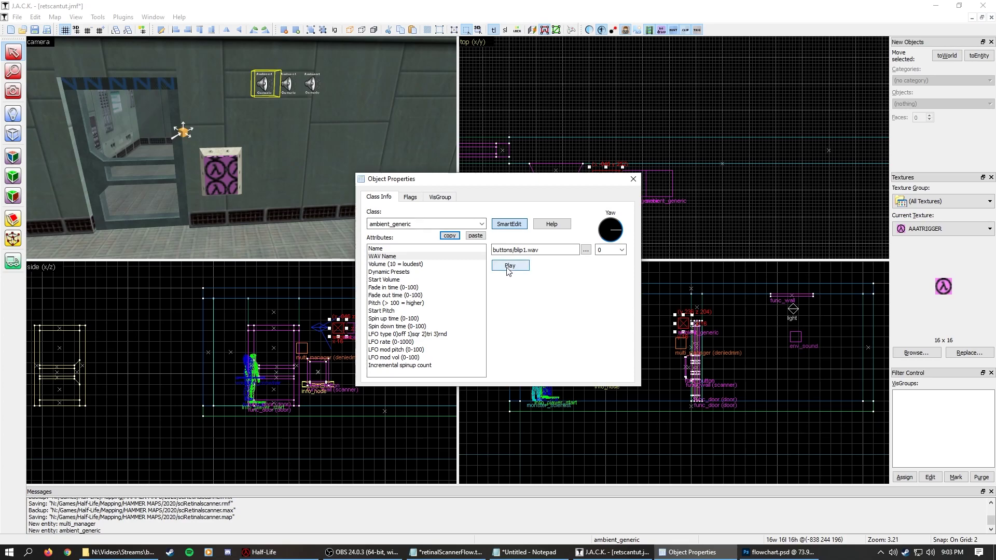
# - Give the blip1 sound a volume of 5 and a pitch of 200
pyautogui.click(400, 279)
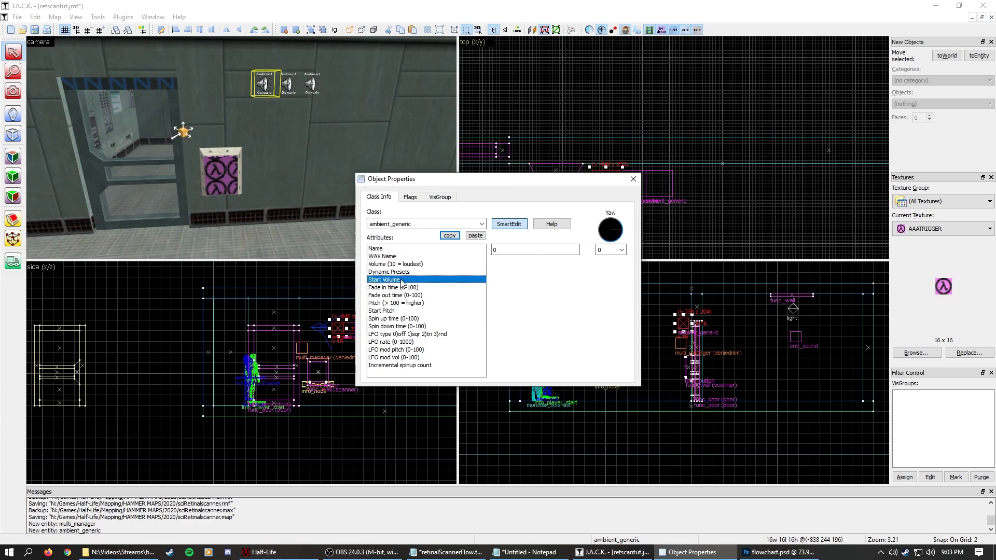
pyautogui.click(405, 264)
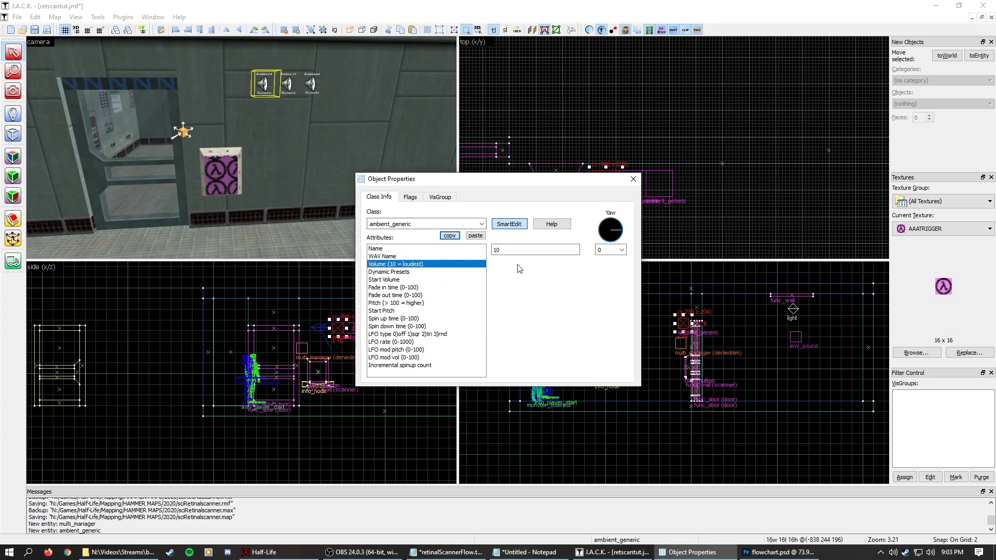
pyautogui.press('Tab')
pyautogui.write('5')
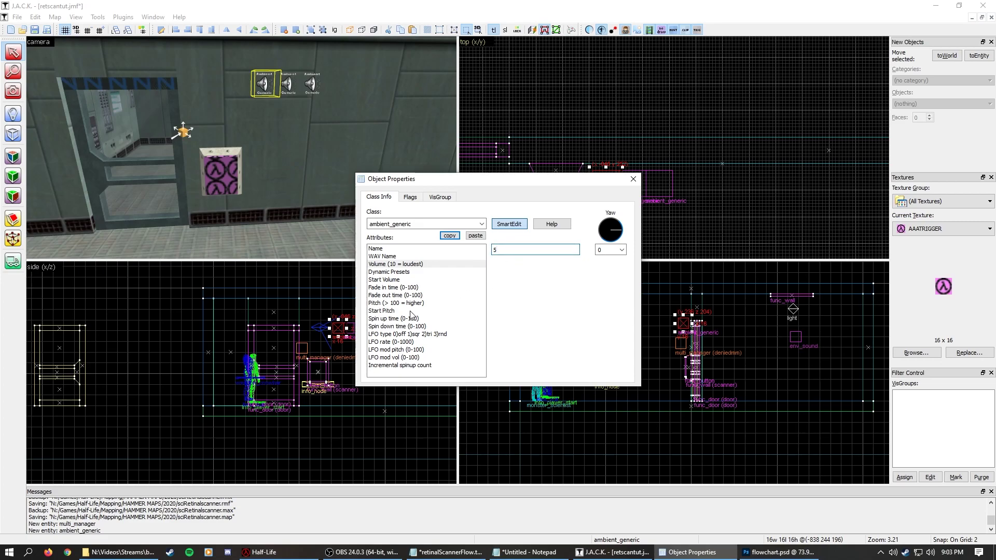
pyautogui.click(397, 312)
pyautogui.click(399, 303)
pyautogui.press('Tab')
pyautogui.write('2')
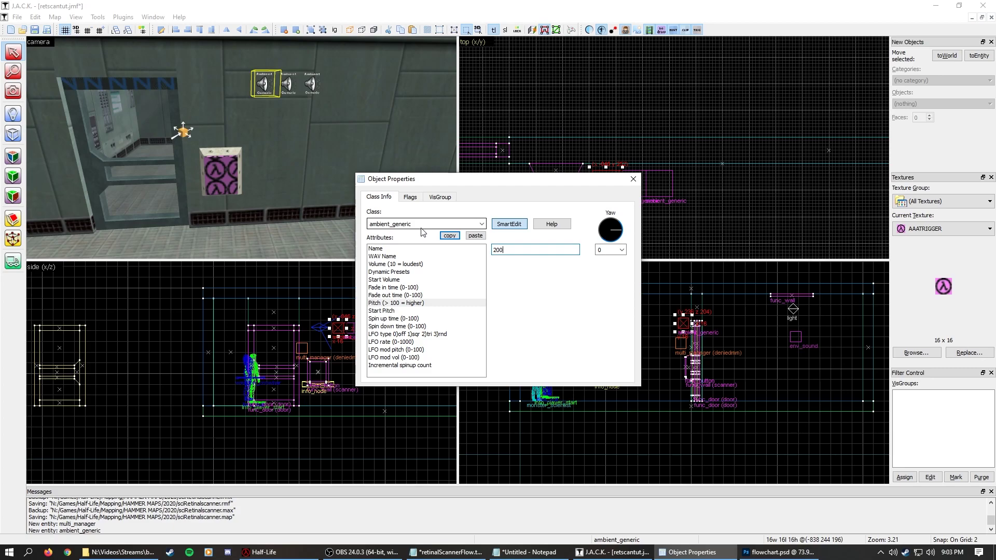
# - Set the middle speaker's WAV Name to buttons/button7.wav
pyautogui.click(288, 83)
pyautogui.click(404, 256)
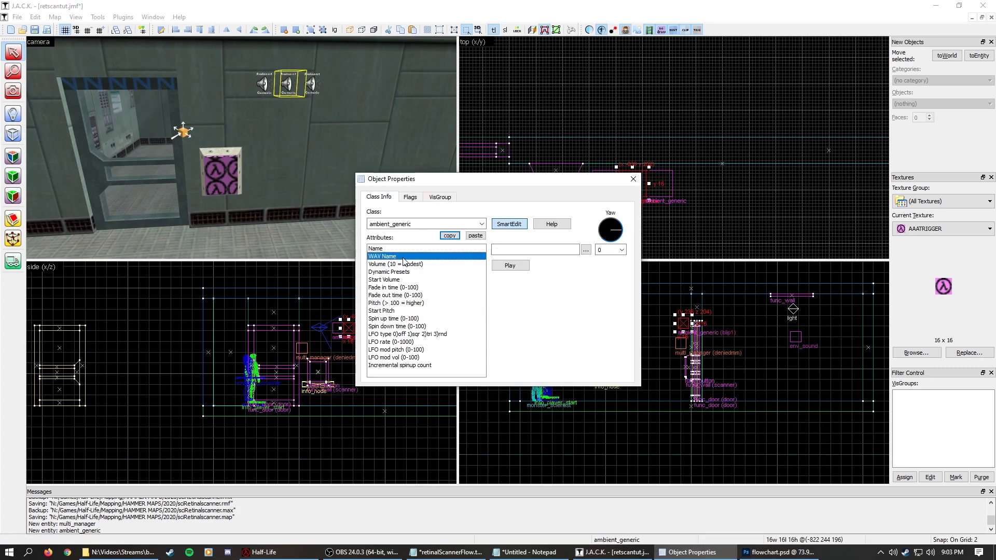
pyautogui.click(588, 250)
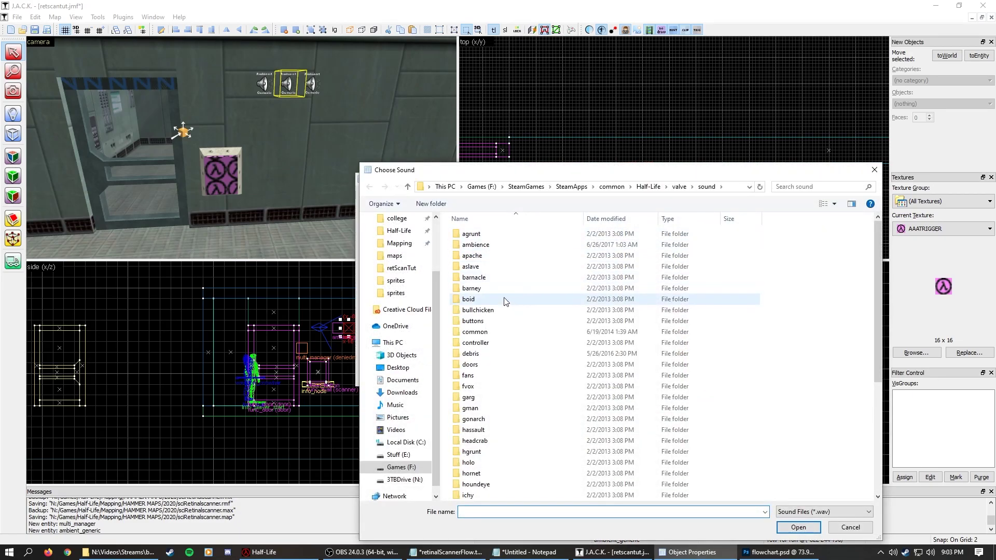
pyautogui.doubleClick(471, 321)
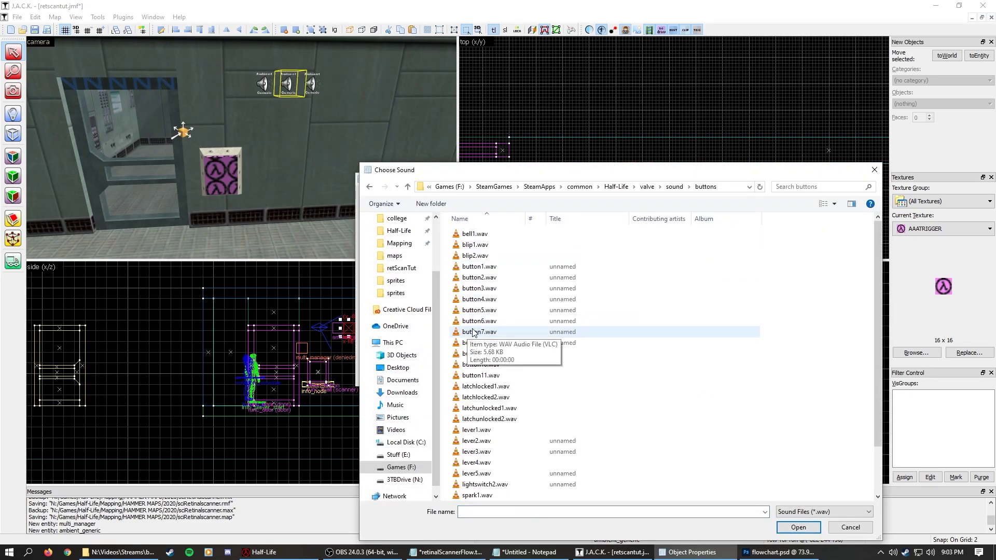
pyautogui.doubleClick(489, 333)
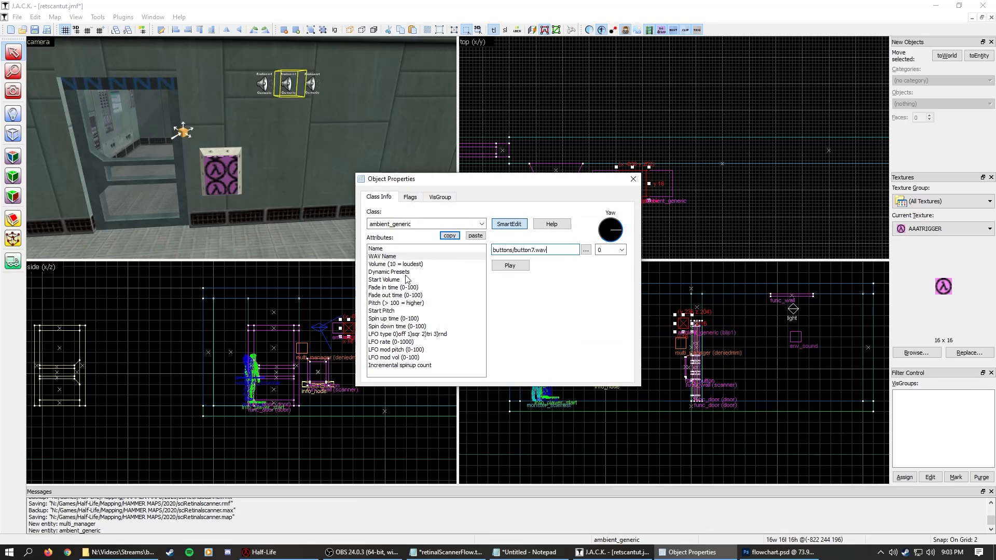
# - Give it volume 7 and check the Small Radius, Start Silent and Not Toggled flags
pyautogui.click(397, 263)
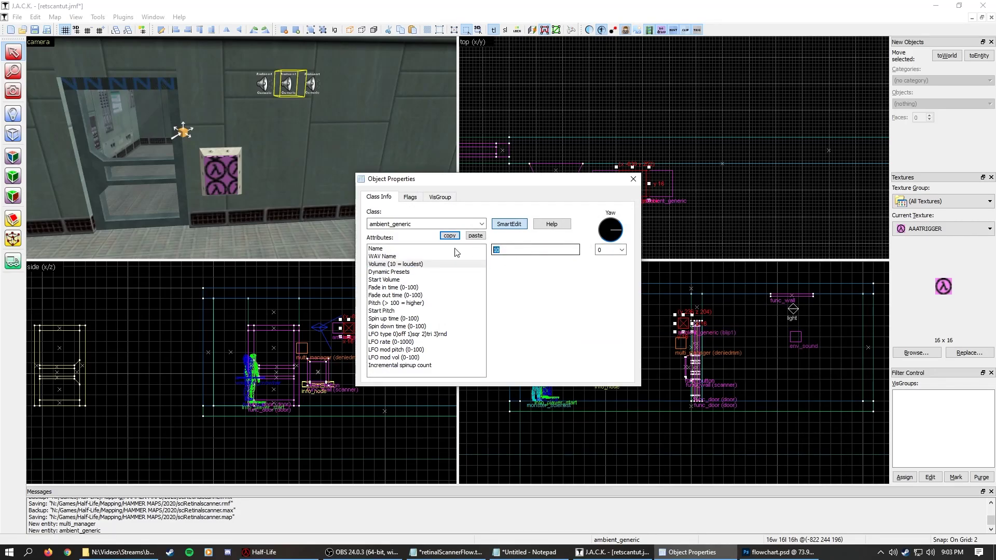
pyautogui.click(408, 199)
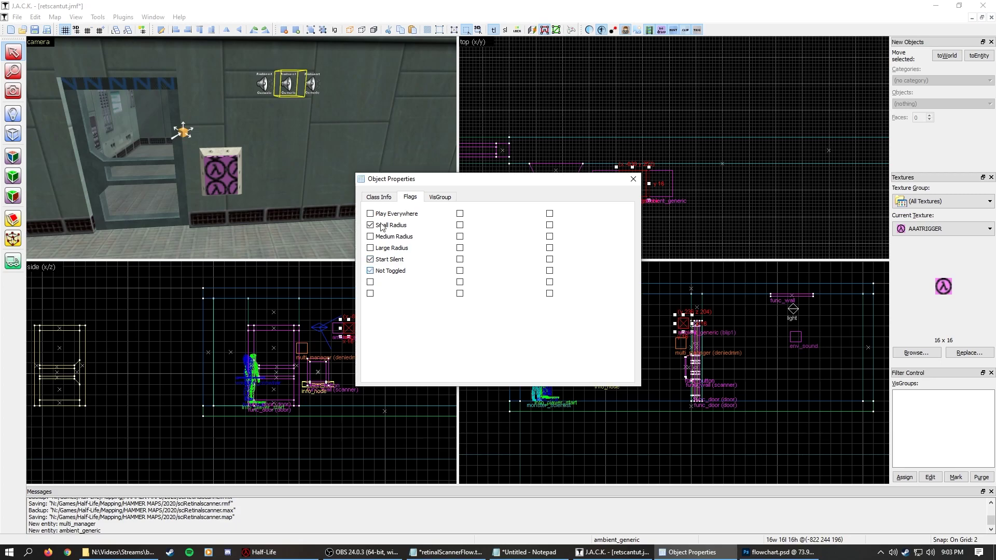
pyautogui.click(380, 200)
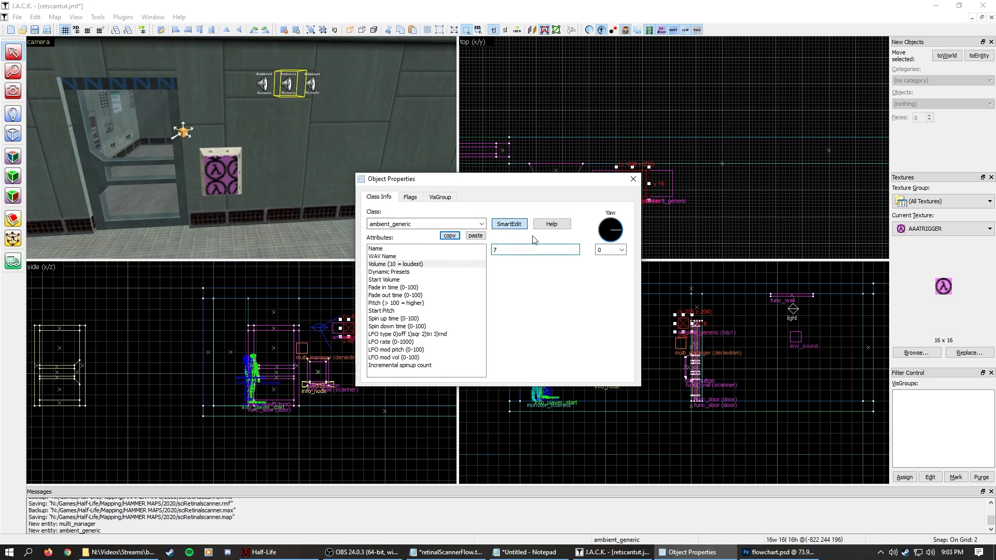
pyautogui.click(319, 83)
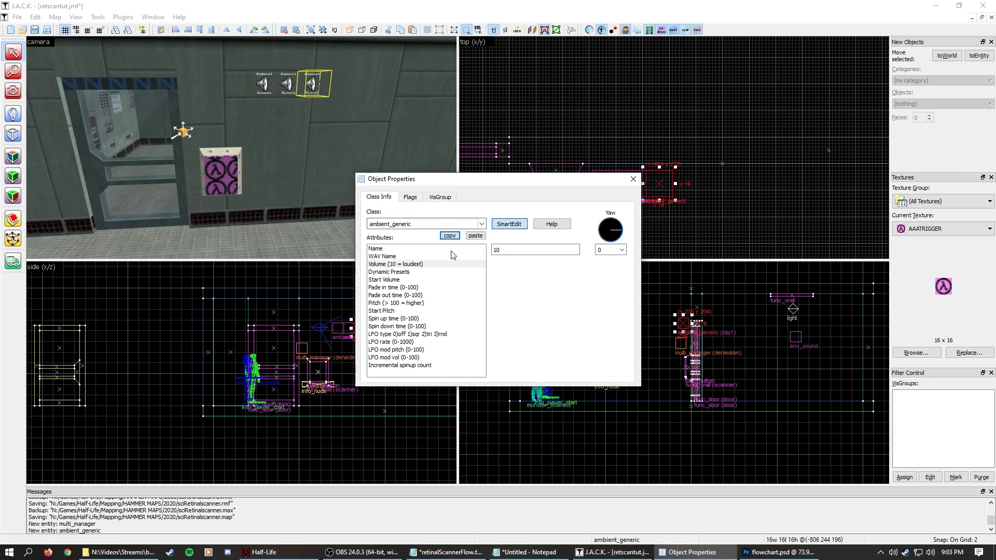
# - Set the third speaker's WAV Name to !na0
pyautogui.click(406, 257)
pyautogui.click(405, 248)
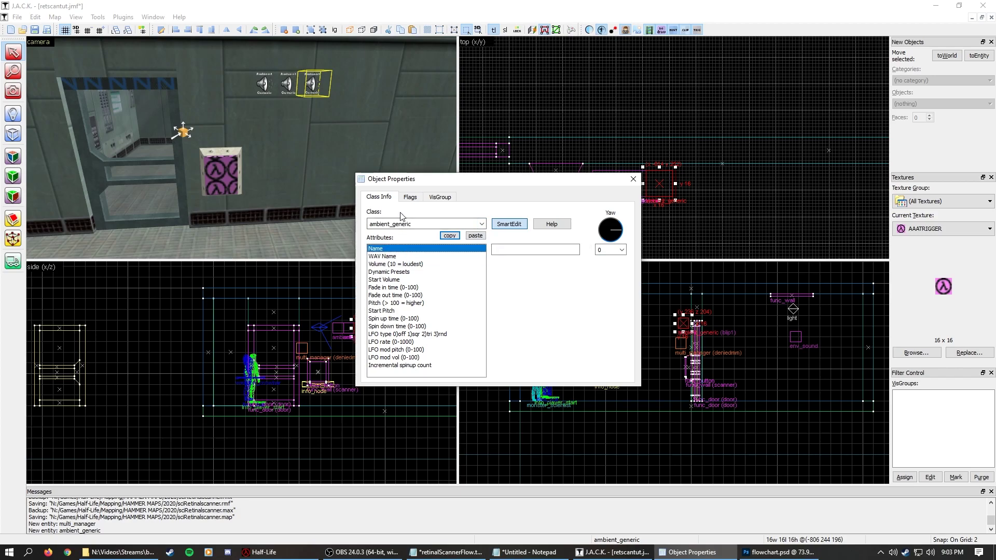
pyautogui.click(420, 201)
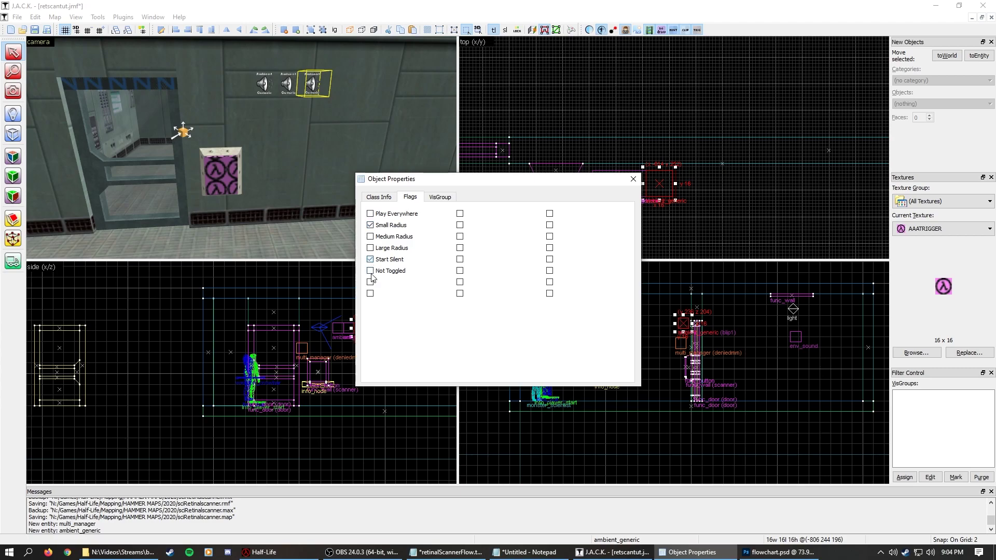
pyautogui.click(369, 201)
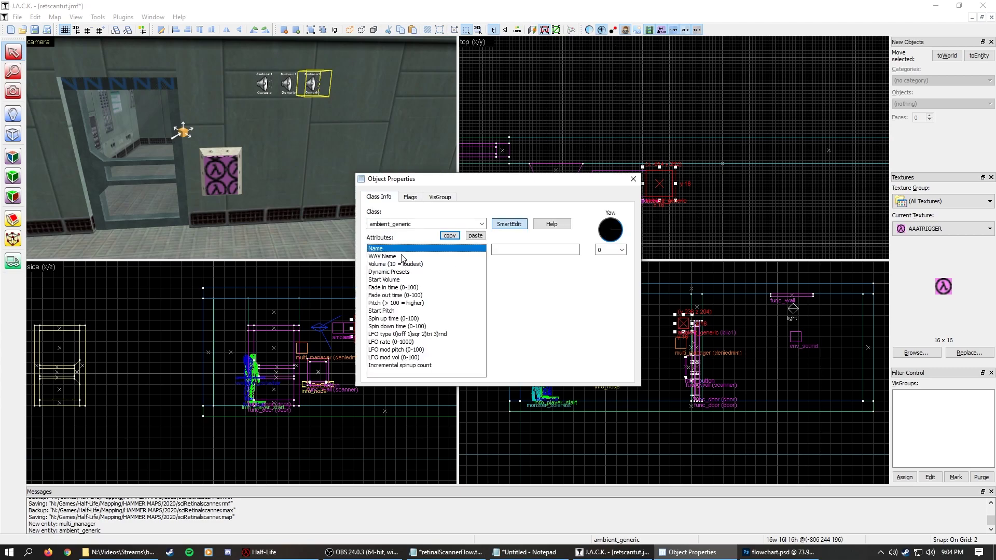
pyautogui.click(403, 256)
pyautogui.click(502, 250)
pyautogui.write('!na0')
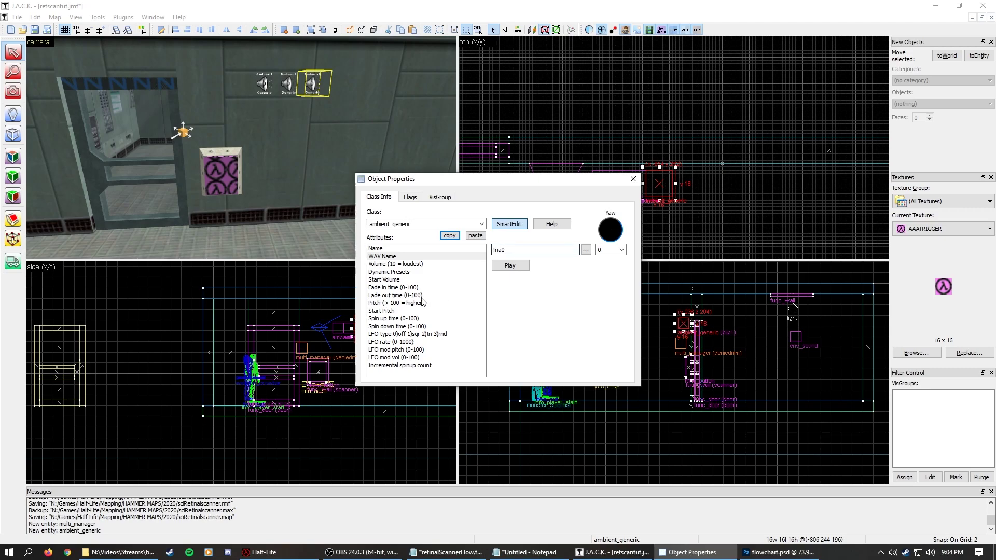
pyautogui.click(421, 265)
# - Open the deniedmm multi_manager's properties as raw keyvalues with SmartEdit off
pyautogui.click(633, 182)
pyautogui.click(182, 132)
pyautogui.hotkey('alt', 'Return')
pyautogui.click(524, 225)
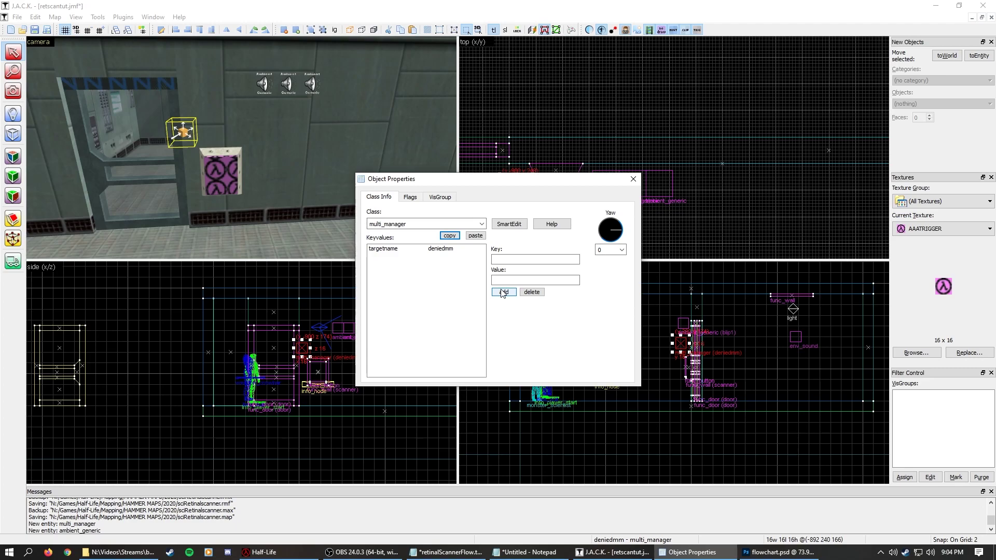
# - Add keyvalue scanner = 0 to the deniedmm multi_manager
pyautogui.click(500, 258)
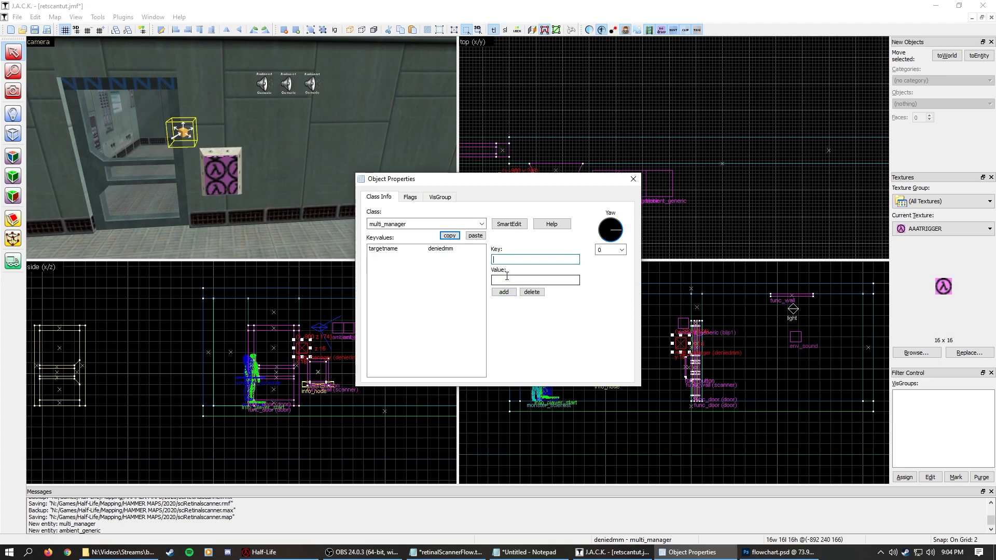
pyautogui.click(226, 159)
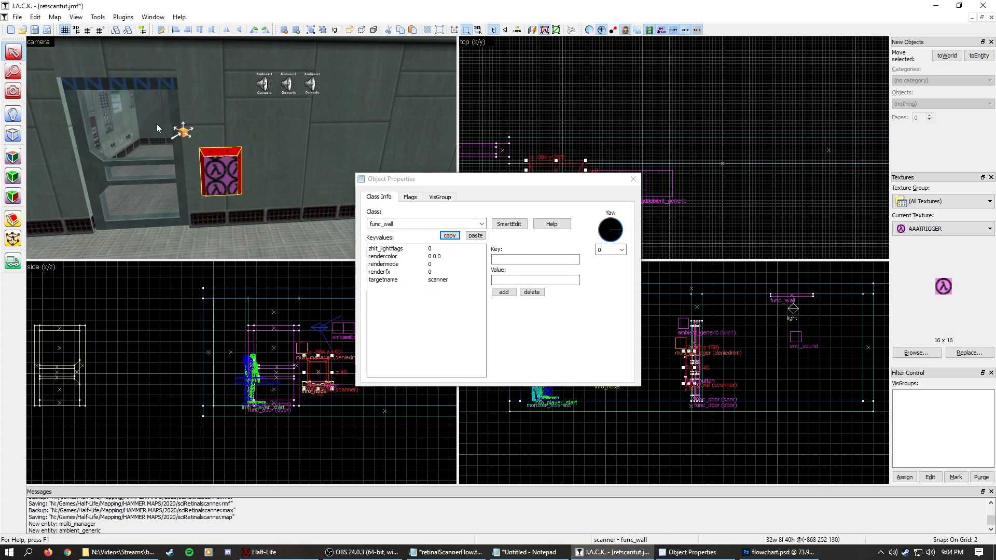
pyautogui.click(181, 132)
pyautogui.click(502, 292)
pyautogui.write('scanner')
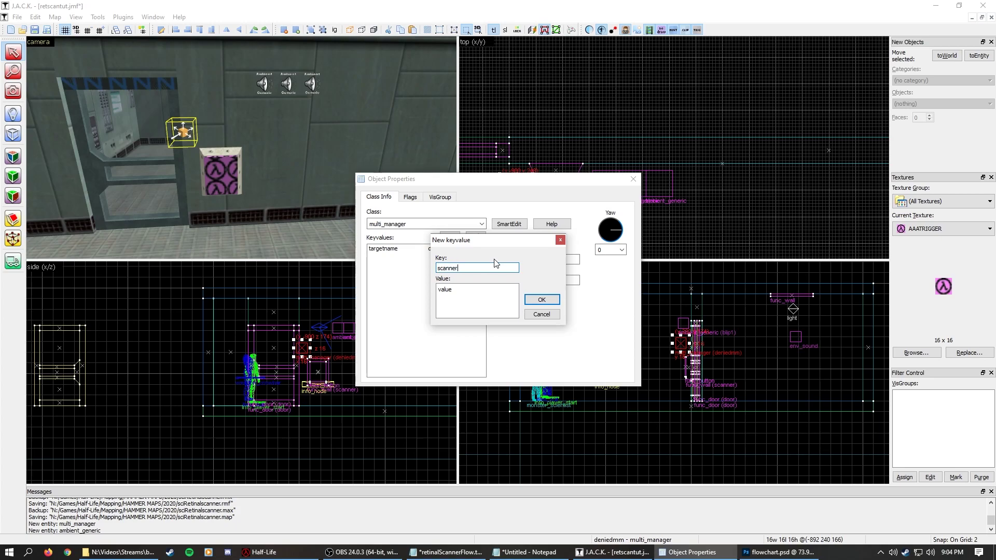
pyautogui.click(542, 300)
# - Add keyvalue scanner#1 = 3 to the multi_manager
pyautogui.click(504, 292)
pyautogui.write('sca')
pyautogui.press('Tab')
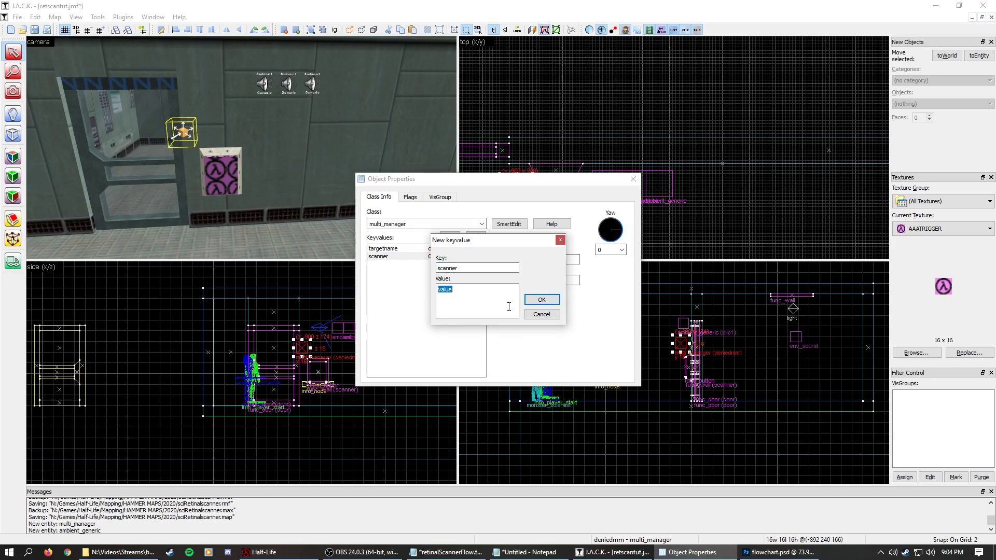
pyautogui.write('3')
pyautogui.click(537, 305)
pyautogui.click(393, 264)
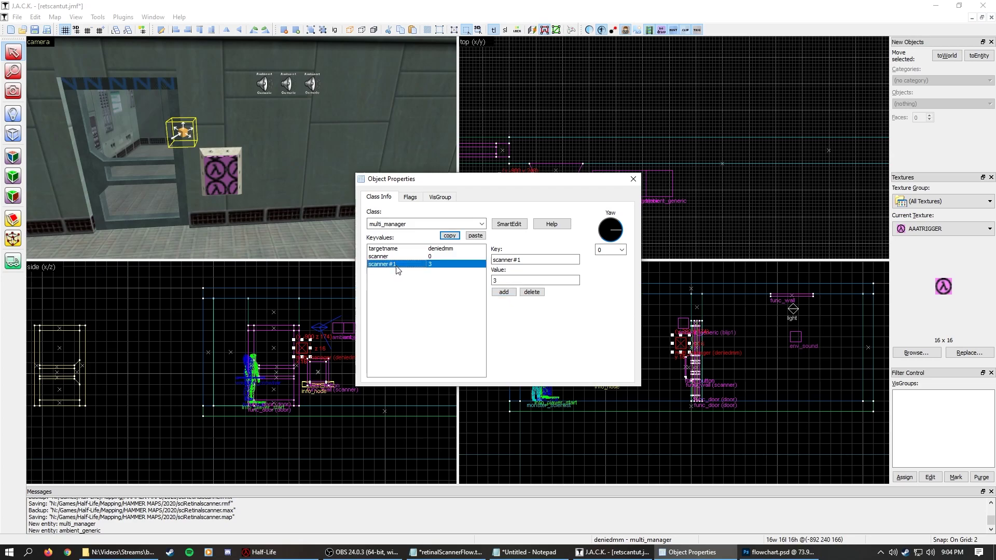
pyautogui.click(504, 293)
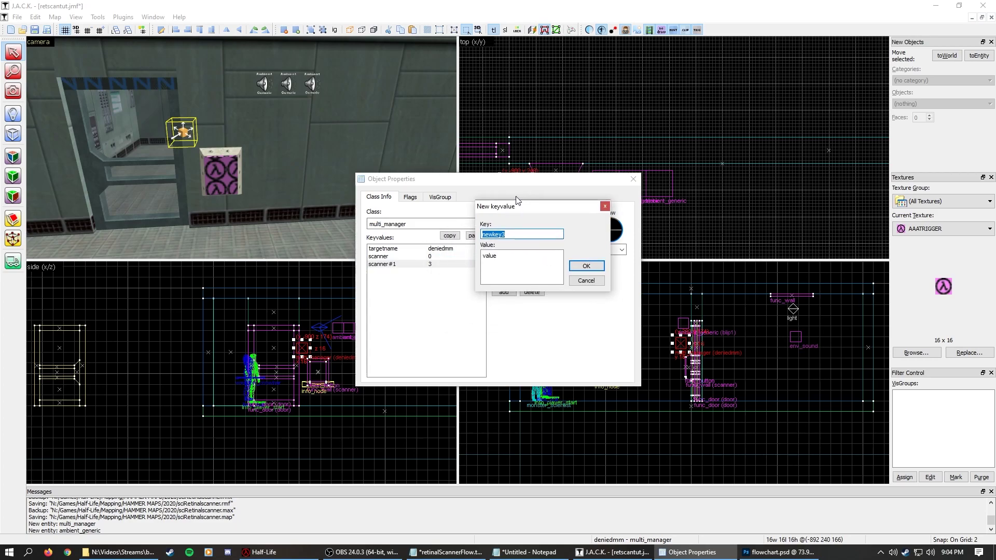
pyautogui.moveTo(516, 200)
pyautogui.mouseDown()
pyautogui.moveTo(569, 198)
pyautogui.moveTo(544, 218)
pyautogui.mouseUp()
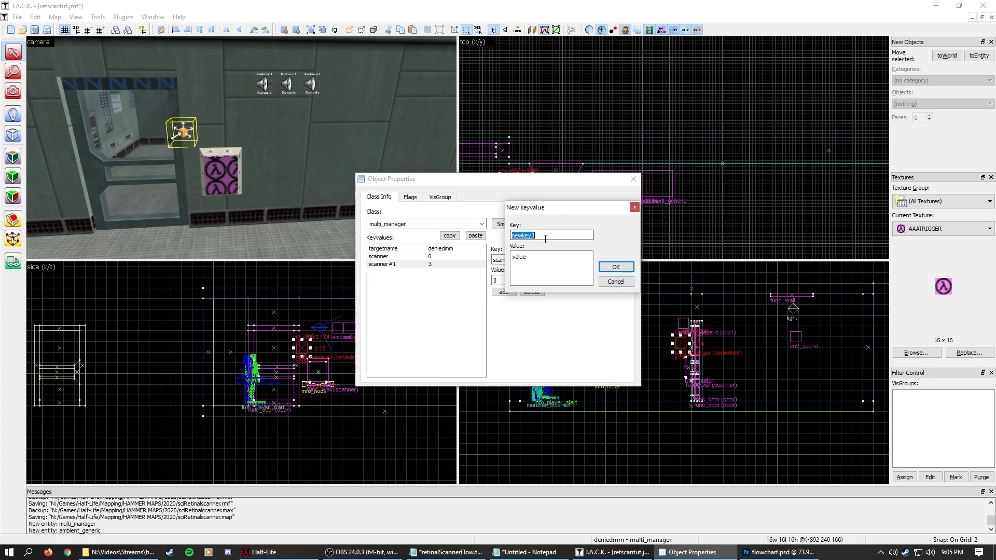
# - Cancel the extra keyvalue and rename a sound entity to deniedblip
pyautogui.press('Escape')
pyautogui.click(642, 197)
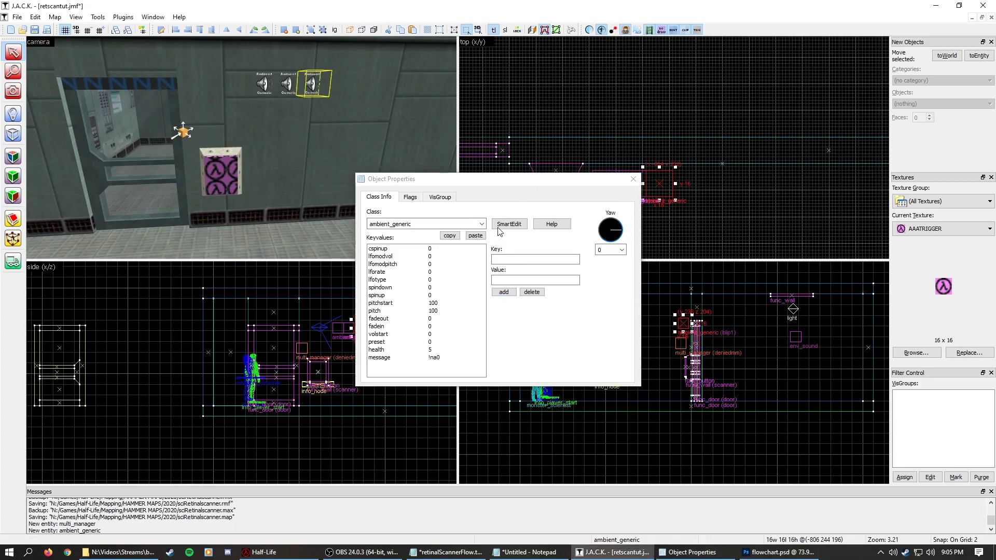
pyautogui.click(269, 83)
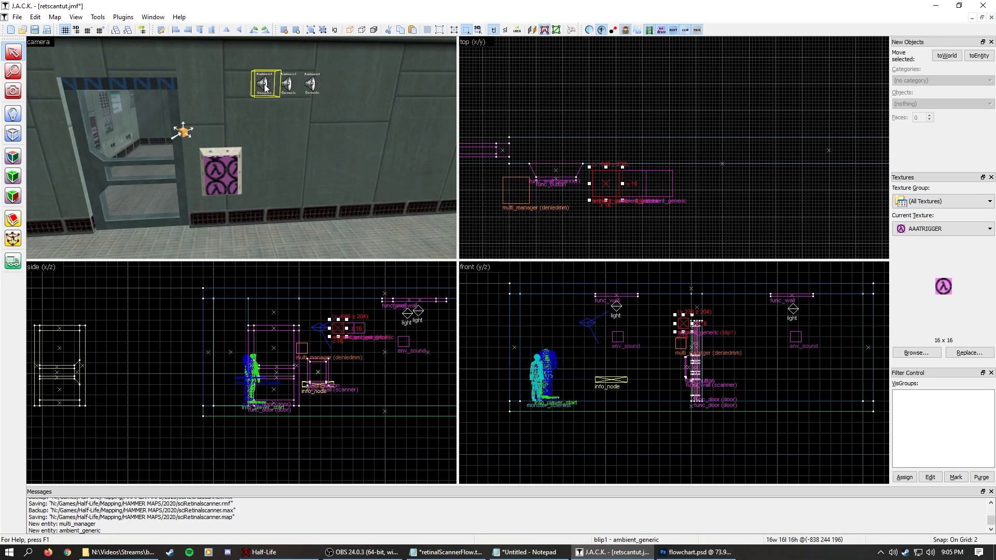
pyautogui.click(499, 226)
pyautogui.click(287, 83)
pyautogui.click(528, 250)
pyautogui.write('2')
pyautogui.click(313, 84)
pyautogui.click(520, 251)
pyautogui.write('deniedblip')
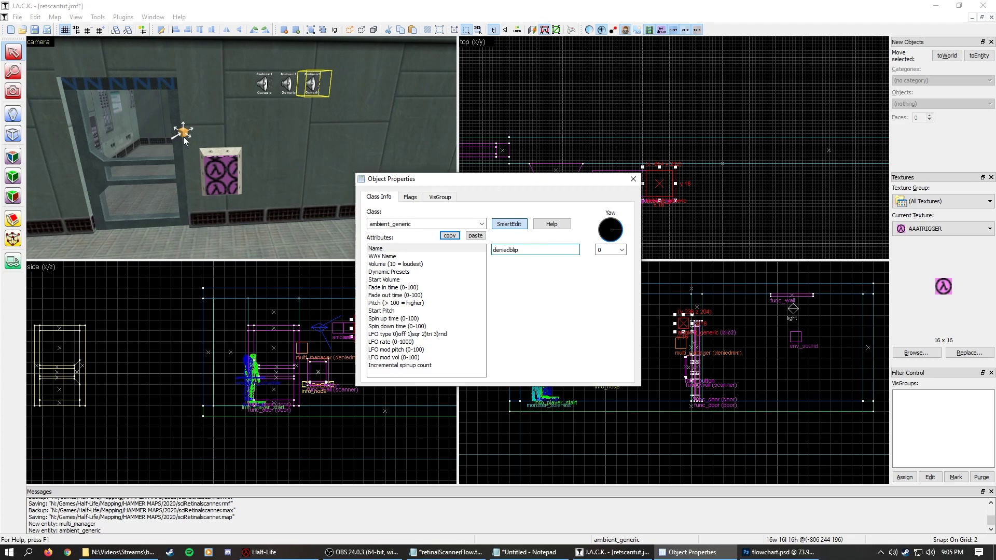
# - Make the deniedmm multi_manager also fire deniedblip after 2 seconds
pyautogui.click(182, 133)
pyautogui.click(509, 225)
pyautogui.click(498, 295)
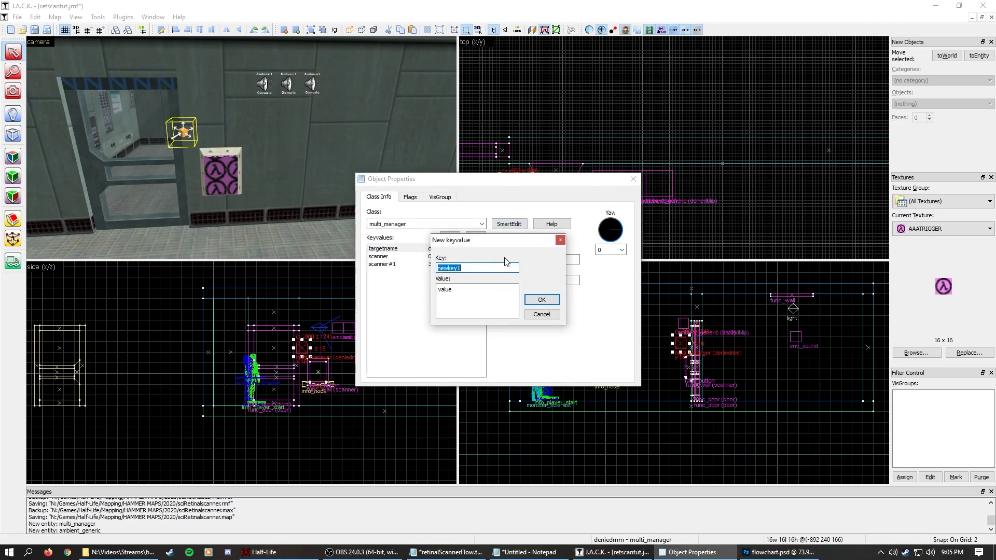
pyautogui.write('de')
pyautogui.write('2')
pyautogui.click(542, 300)
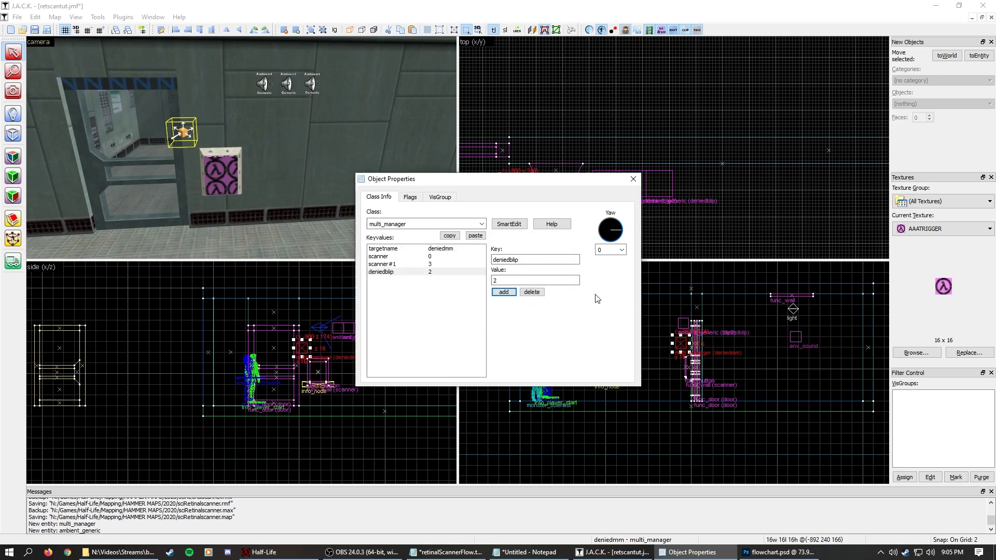
pyautogui.click(633, 178)
# - Compile and run the map with F9
pyautogui.press('z')
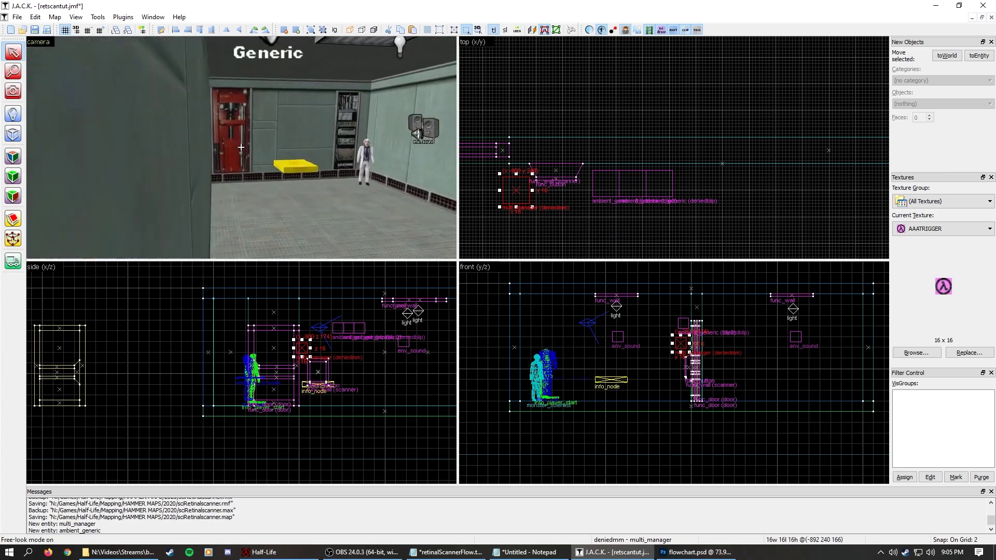
pyautogui.press('z')
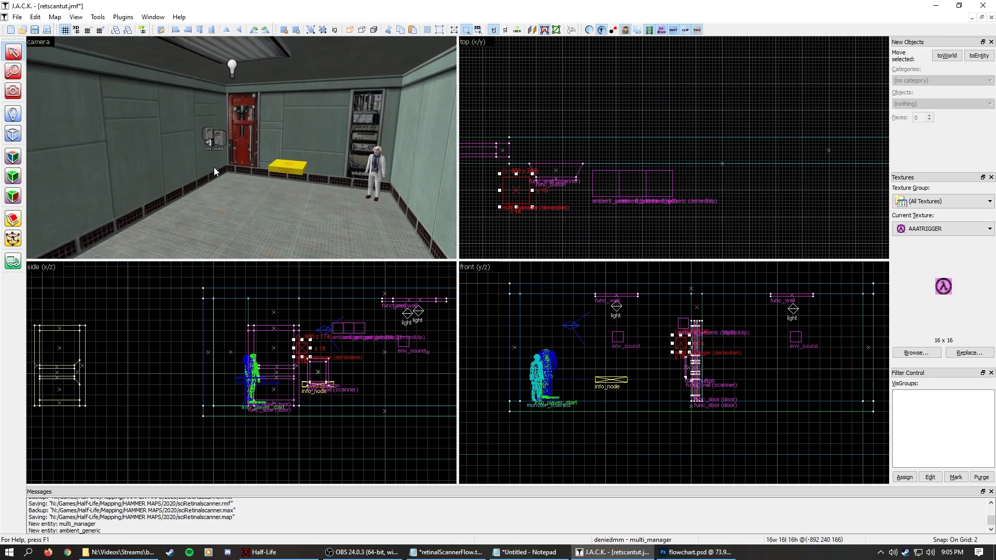
pyautogui.press('F9')
# - Load retscantut in Half-Life, use the retinal scanner, then bring up the game menu
pyautogui.click(511, 356)
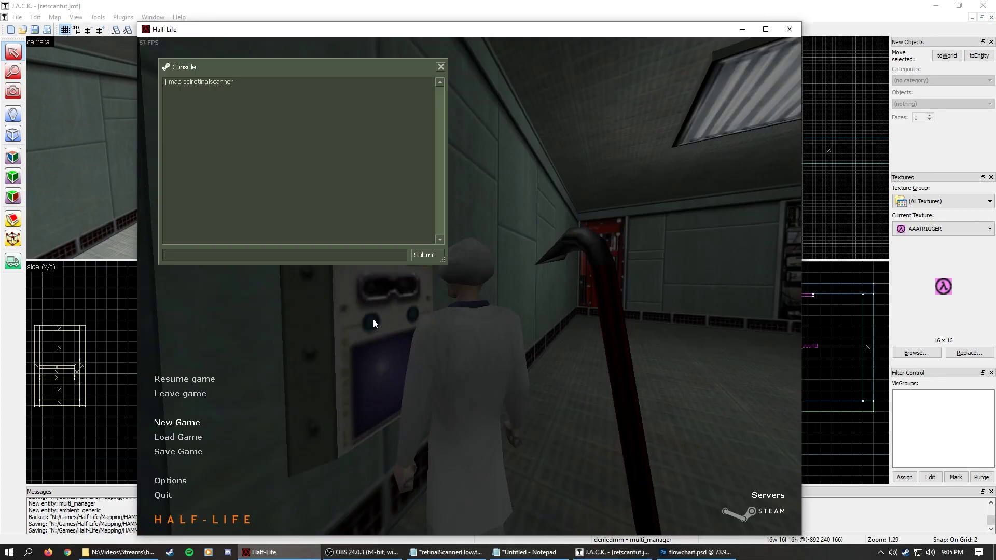
pyautogui.write('map retscantut')
pyautogui.press('Return')
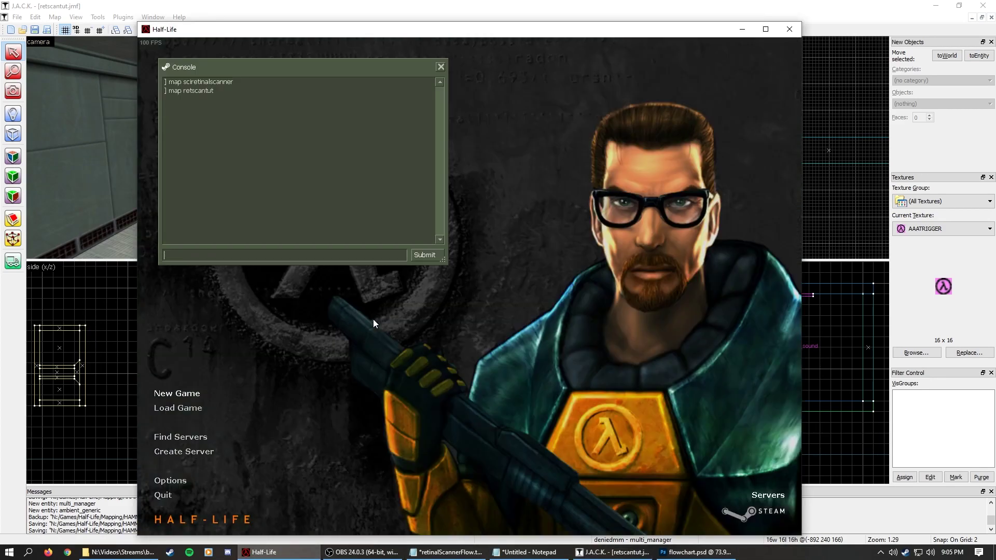
pyautogui.press('w')
pyautogui.press('e')
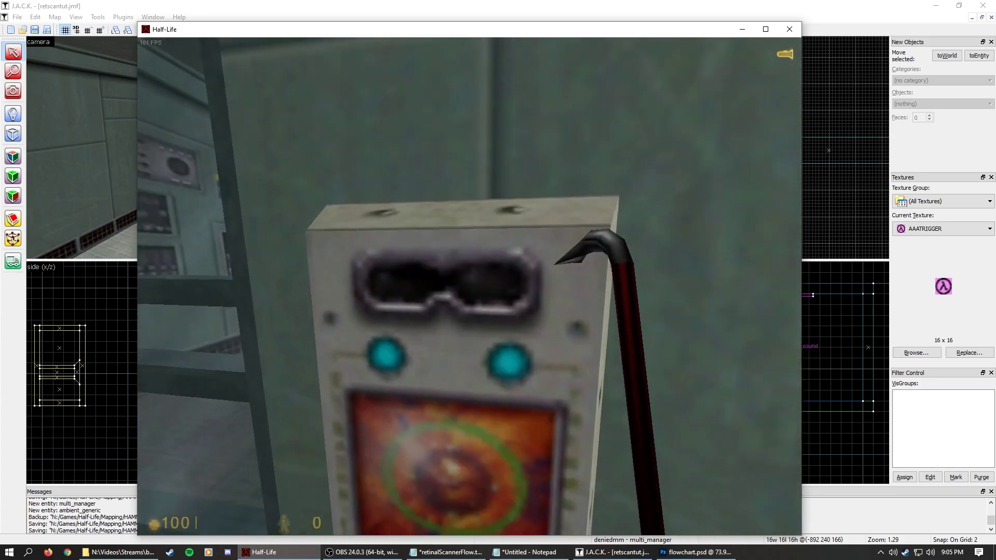
pyautogui.press('s')
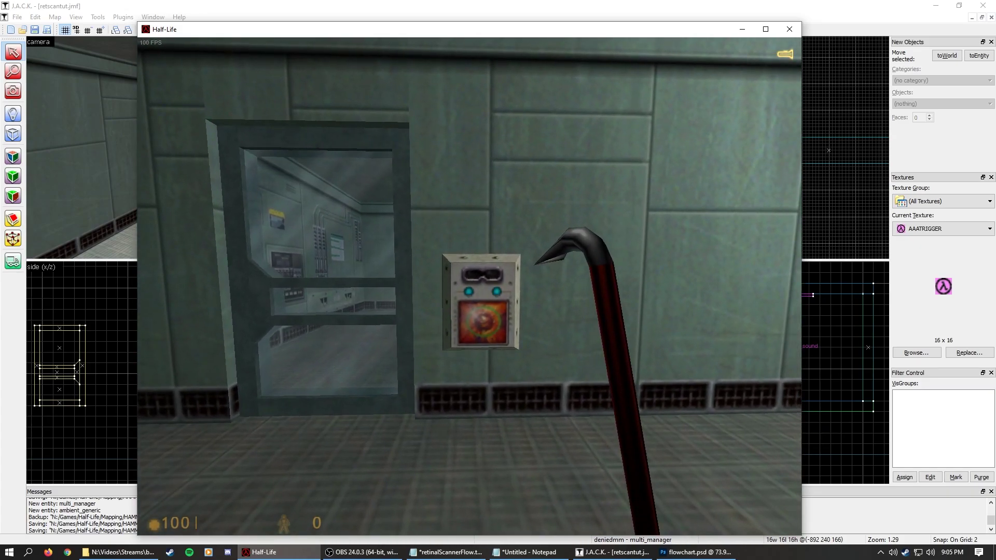
pyautogui.press('s')
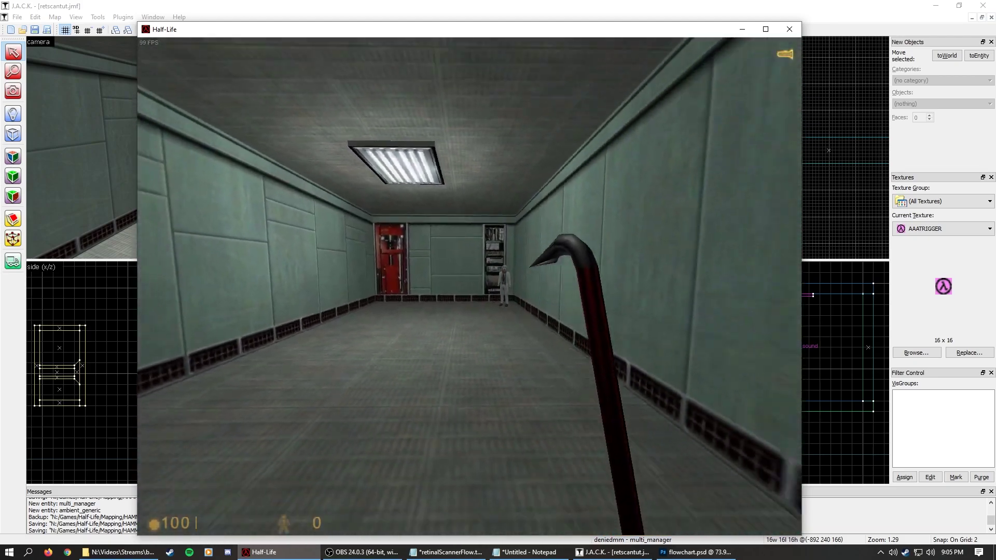
pyautogui.press('Escape')
# - Quit the game, close the compile log and toggle a scientist flag
pyautogui.hotkey('alt', 'F4')
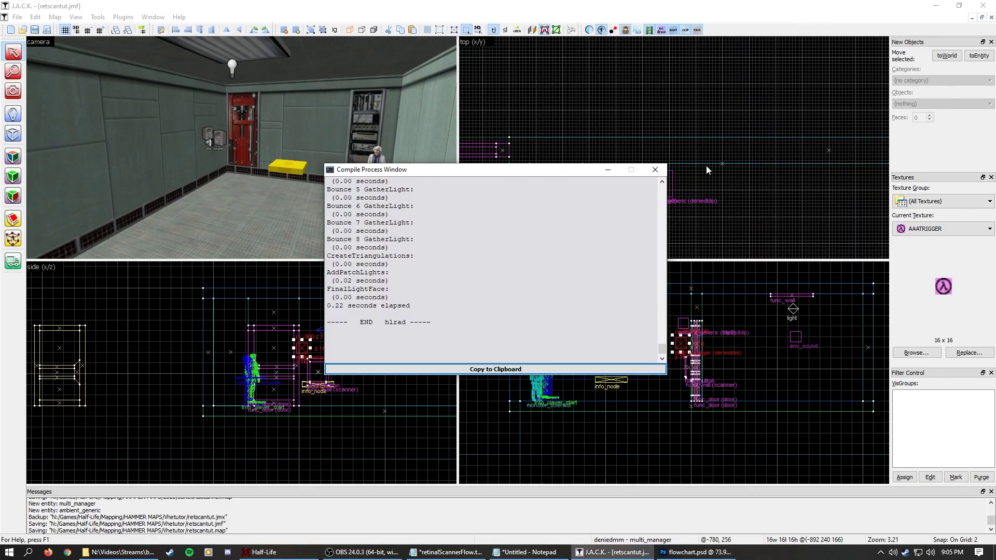
pyautogui.click(655, 169)
pyautogui.doubleClick(385, 146)
pyautogui.click(410, 197)
pyautogui.click(380, 227)
pyautogui.click(633, 178)
# - Drag the third sound entity to a new spot on the wall
pyautogui.press('z')
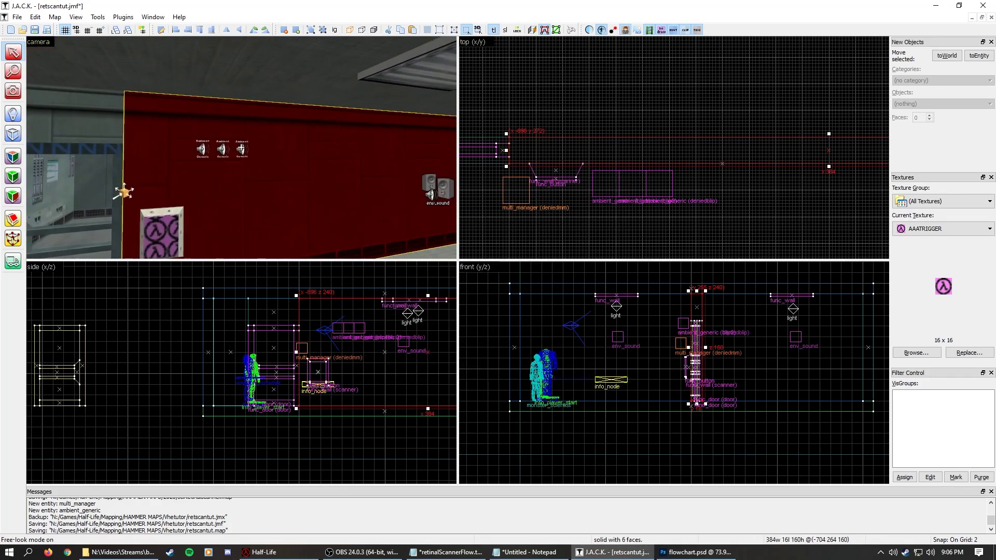
pyautogui.press('z')
pyautogui.click(241, 149)
pyautogui.moveTo(504, 191); pyautogui.dragTo(642, 189)
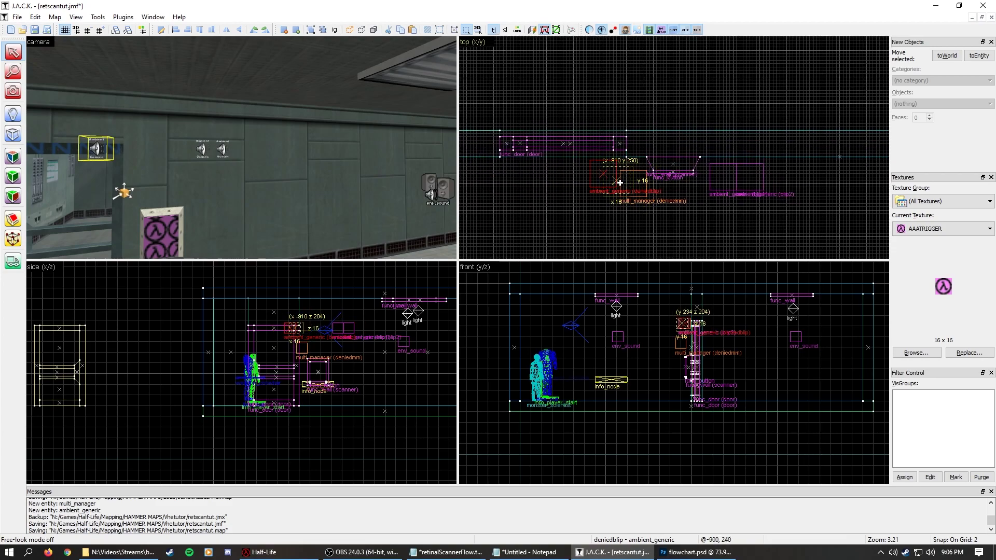
# - Shift the other two sound entities slightly left, then return to the running game
pyautogui.press('z')
pyautogui.press('w')
pyautogui.press('s')
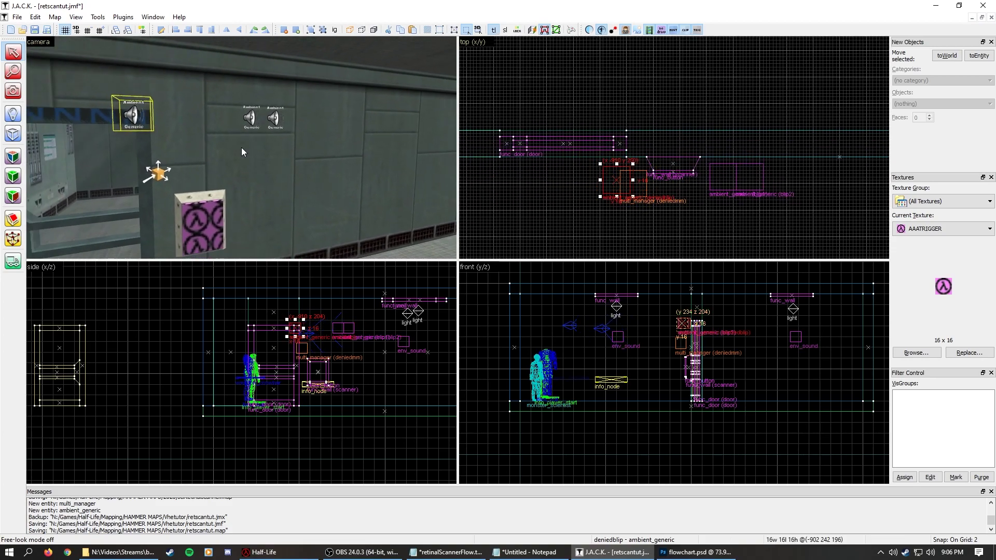
pyautogui.press('z')
pyautogui.click(251, 117)
pyautogui.keyDown('ctrl'); pyautogui.click(274, 117); pyautogui.keyUp('ctrl')
pyautogui.moveTo(738, 178); pyautogui.dragTo(732, 177)
pyautogui.press('Right')
pyautogui.press('Down')
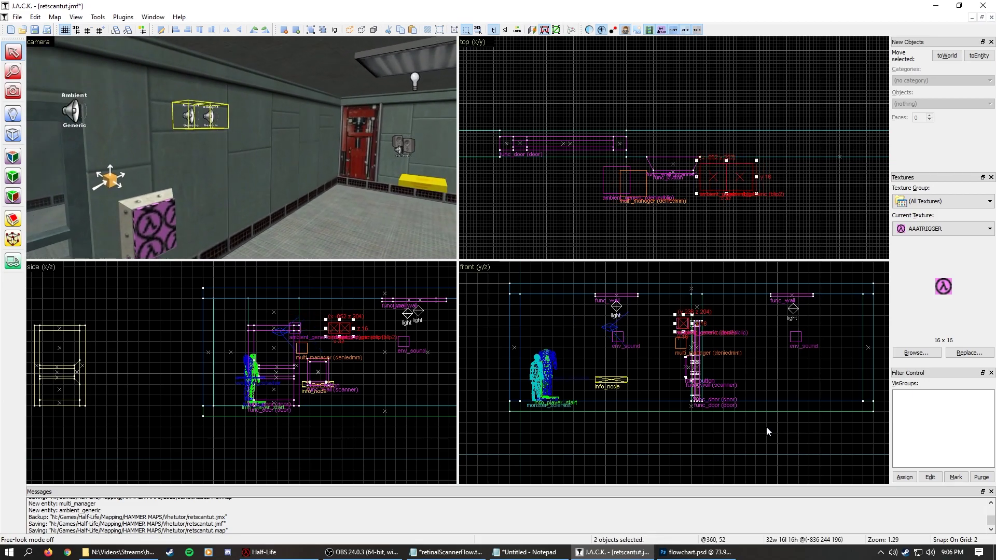
pyautogui.hotkey('alt', 'Tab')
pyautogui.press('Escape')
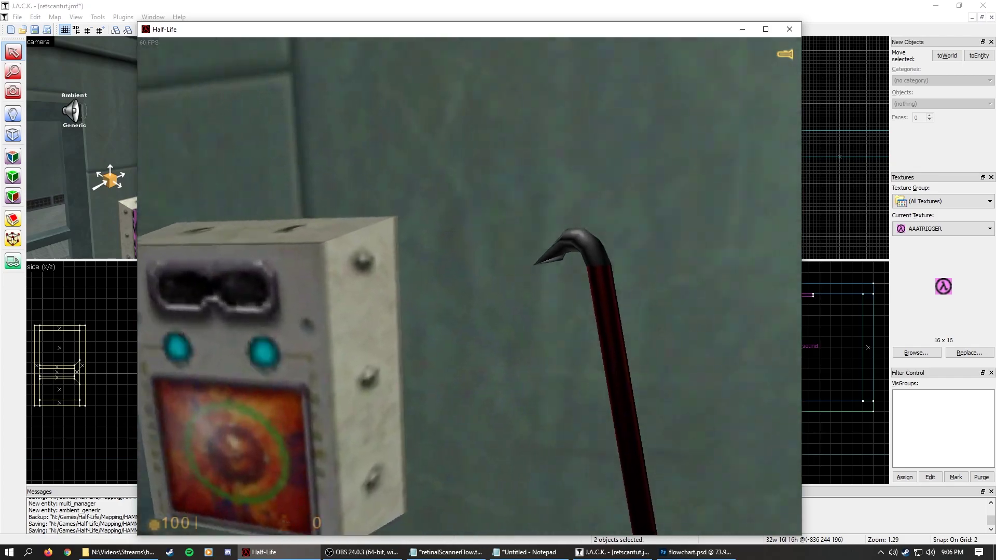
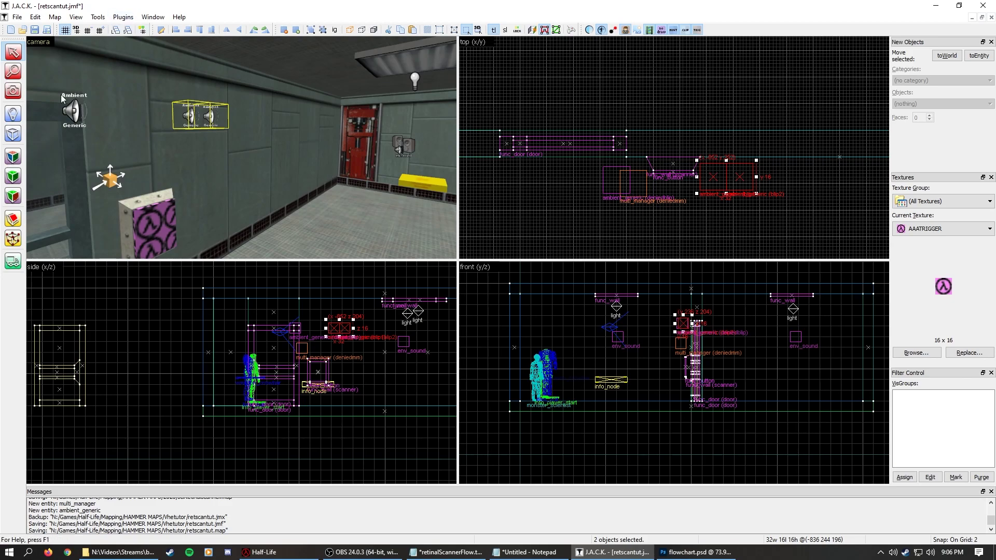
# - Select the Block Creation tool and briefly free-look around the 3D view
pyautogui.click(6, 137)
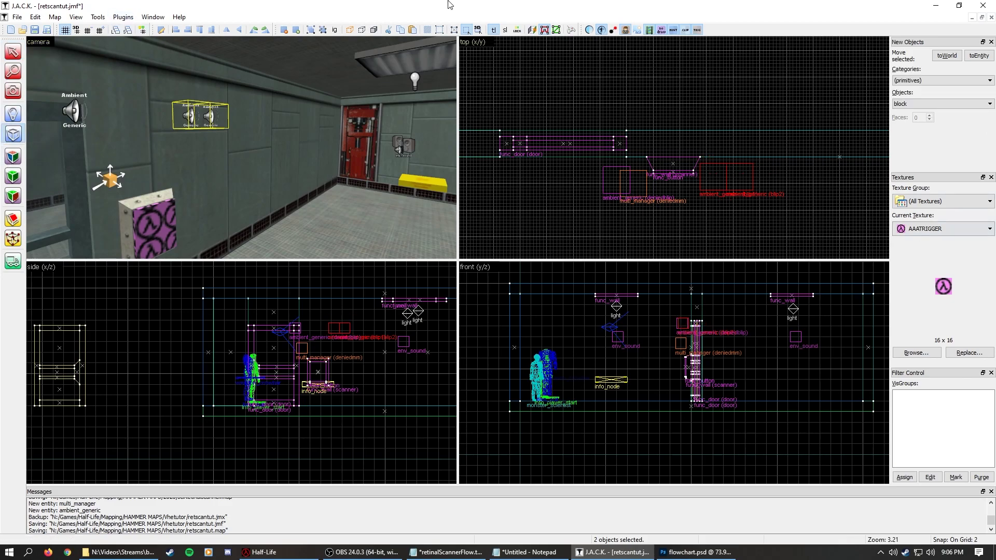
pyautogui.press('z')
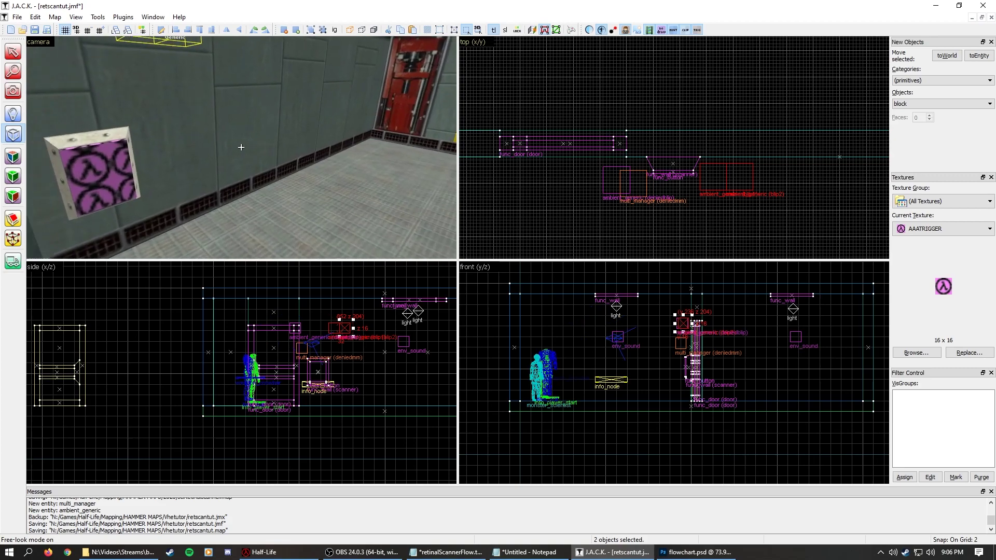
pyautogui.press('z')
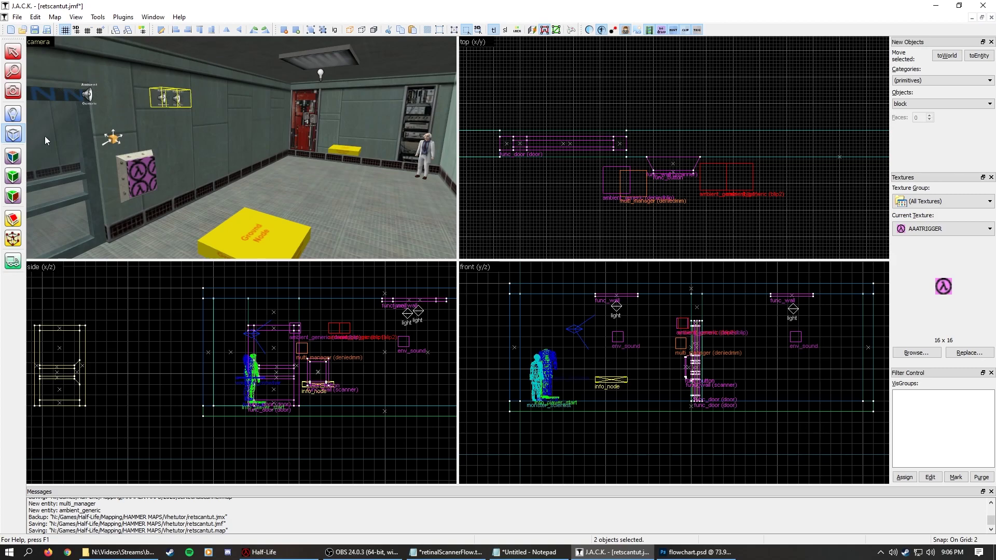
pyautogui.click(13, 134)
pyautogui.scroll(-1, 724, 187)
pyautogui.scroll(-1, 724, 187)
pyautogui.scroll(-1, 724, 187)
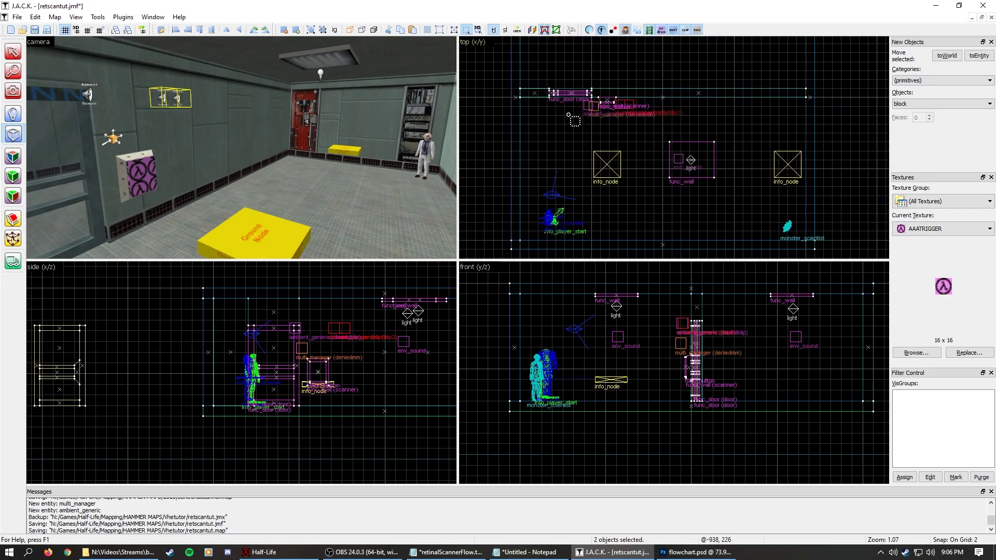
# - Draw a low, wide block over the room floor at floor level and create it
pyautogui.moveTo(543, 117); pyautogui.dragTo(638, 195)
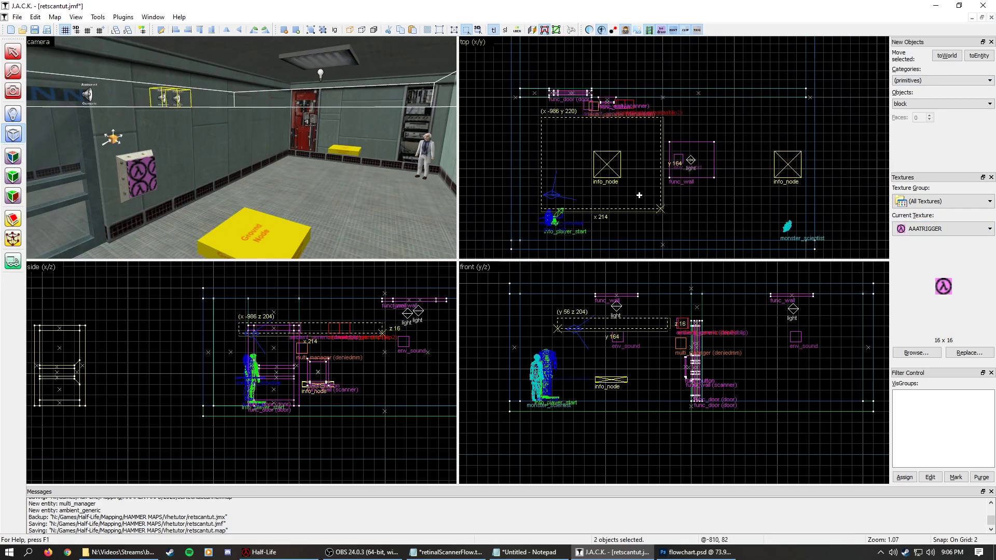
pyautogui.moveTo(613, 333); pyautogui.dragTo(612, 387)
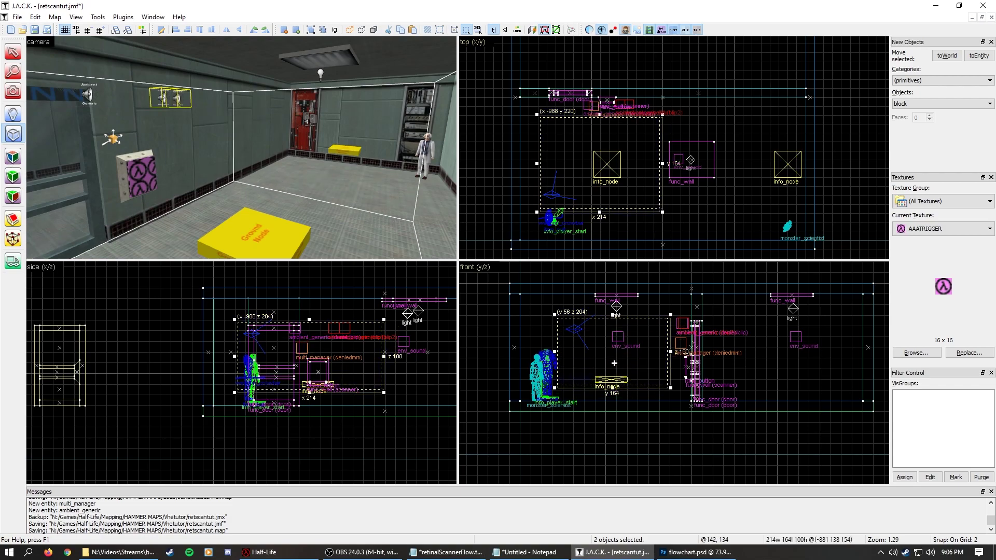
pyautogui.moveTo(613, 317); pyautogui.dragTo(613, 357)
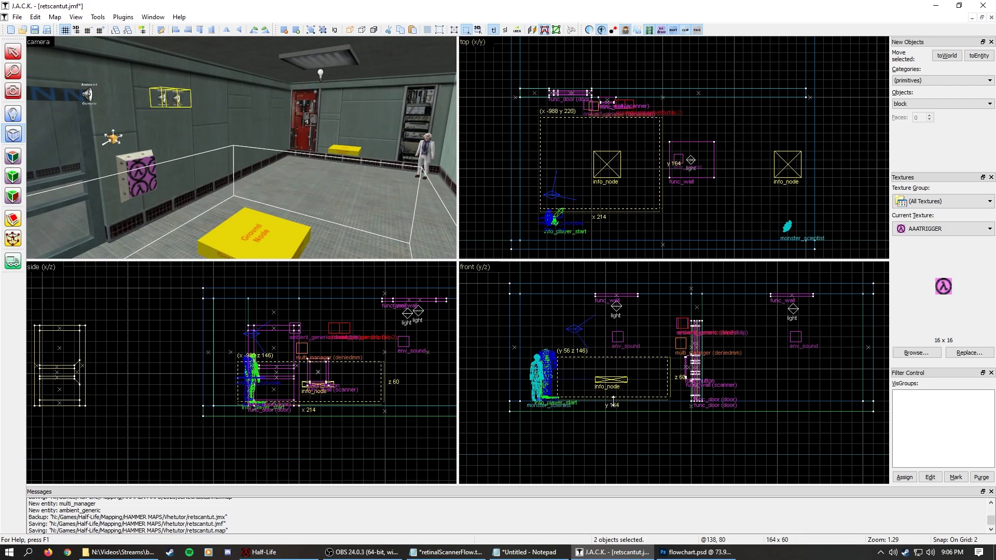
pyautogui.moveTo(613, 355); pyautogui.dragTo(613, 364)
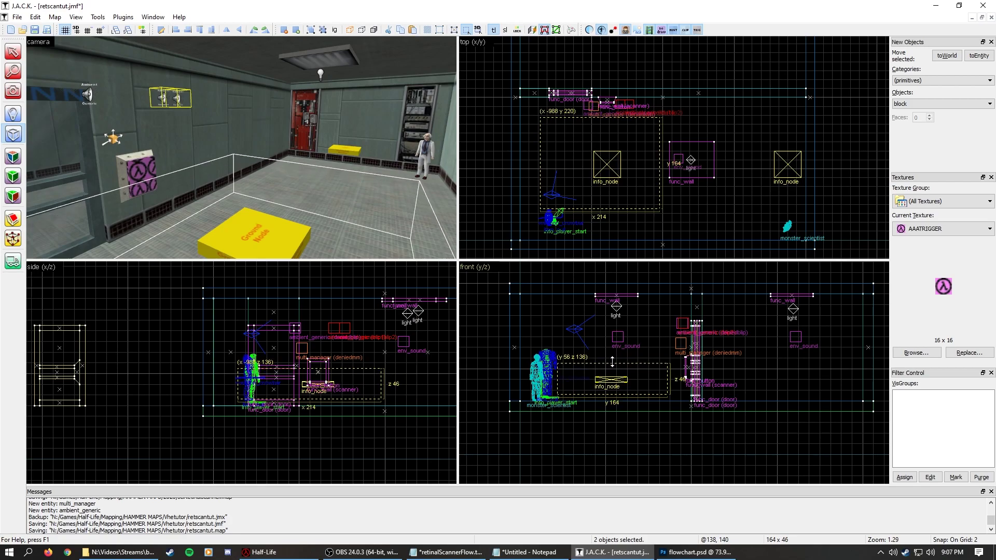
pyautogui.press('Return')
# - Select the new trigger block, trim its left edge, and show textures see-through
pyautogui.press('z')
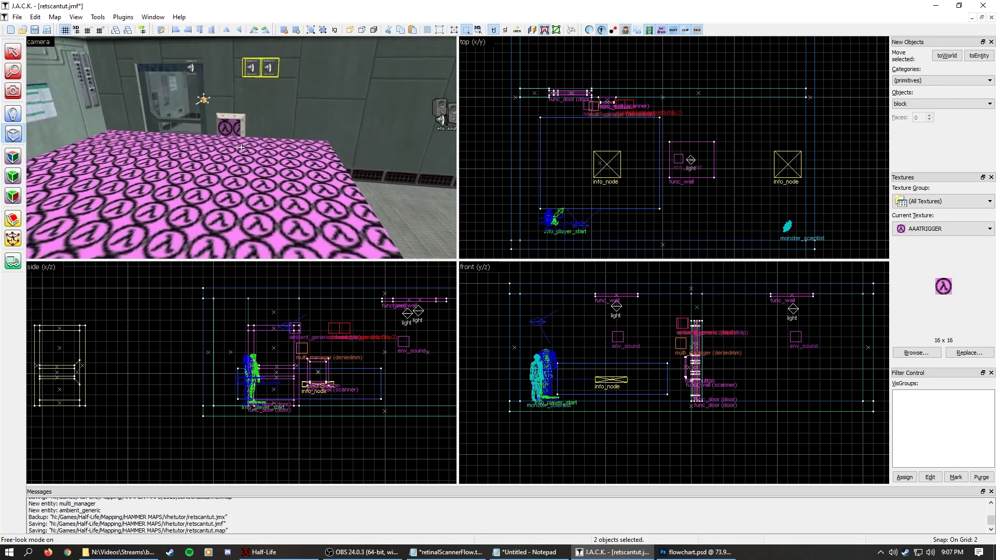
pyautogui.press('z')
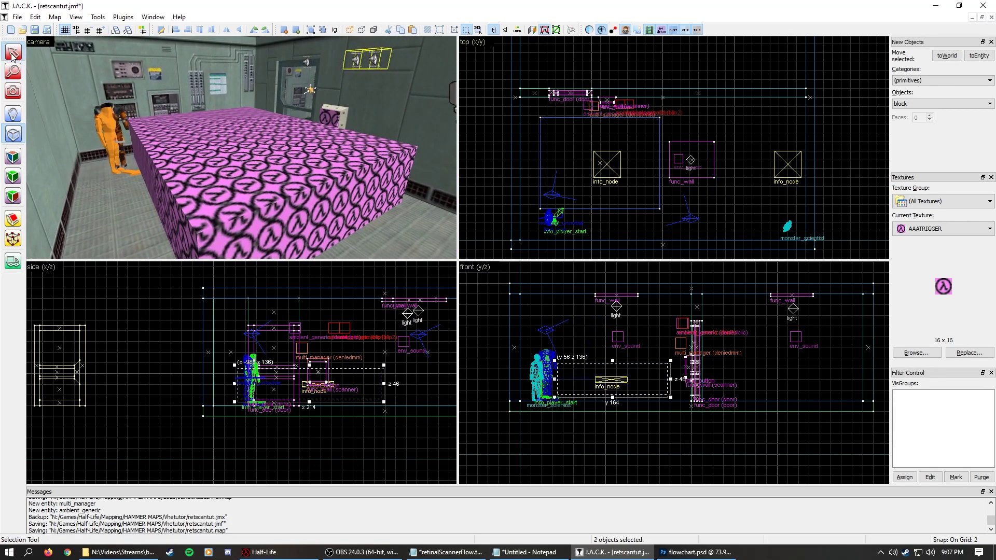
pyautogui.hotkey('shift', 's')
pyautogui.click(394, 180)
pyautogui.moveTo(551, 131); pyautogui.dragTo(582, 150)
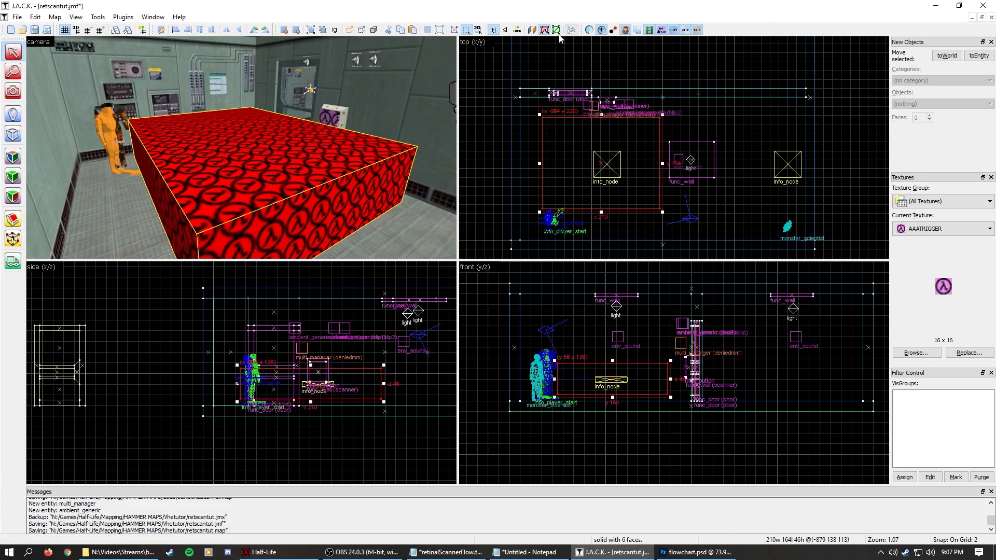
pyautogui.click(589, 29)
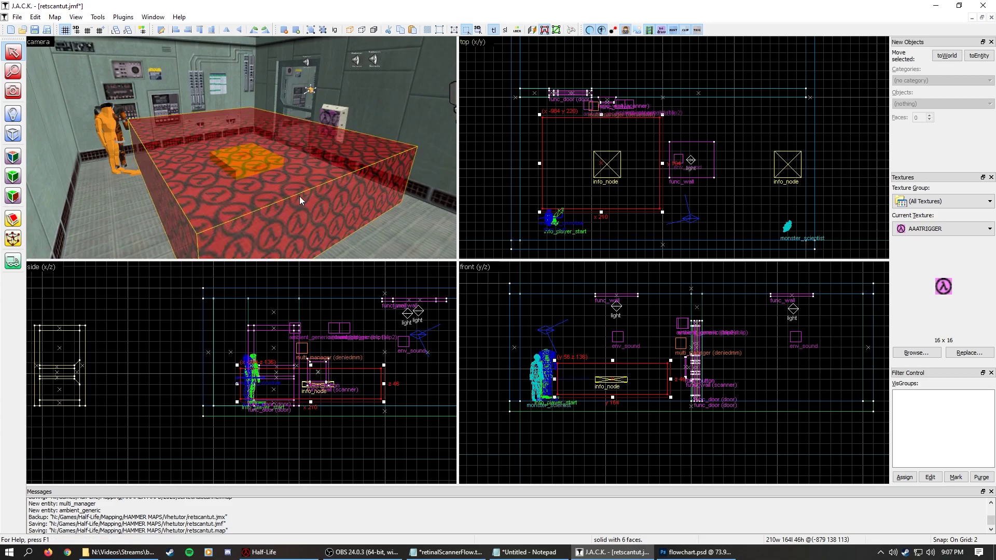
pyautogui.press('z')
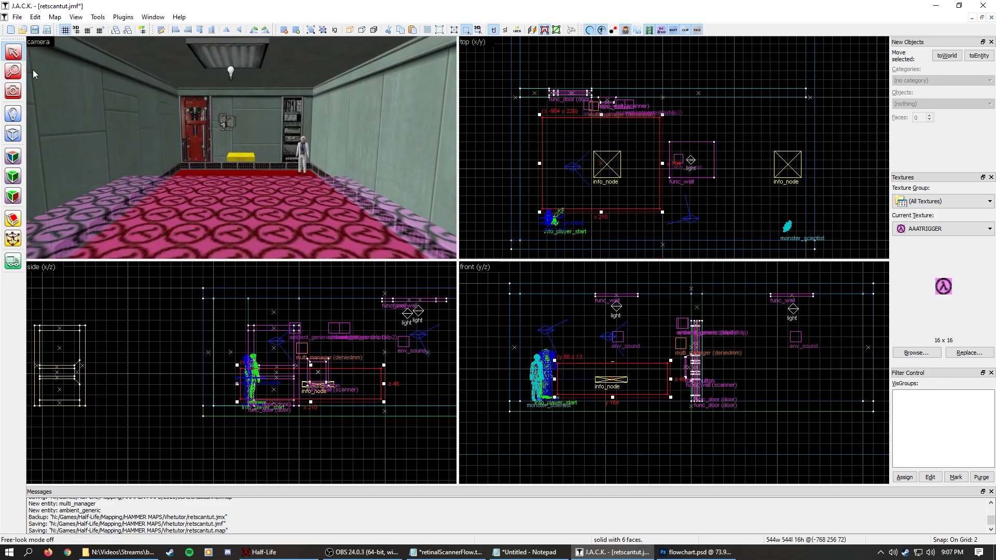
# - Tie the floor block to a trigger_multiple entity
pyautogui.press('z')
pyautogui.click(230, 234)
pyautogui.hotkey('alt', 'Return')
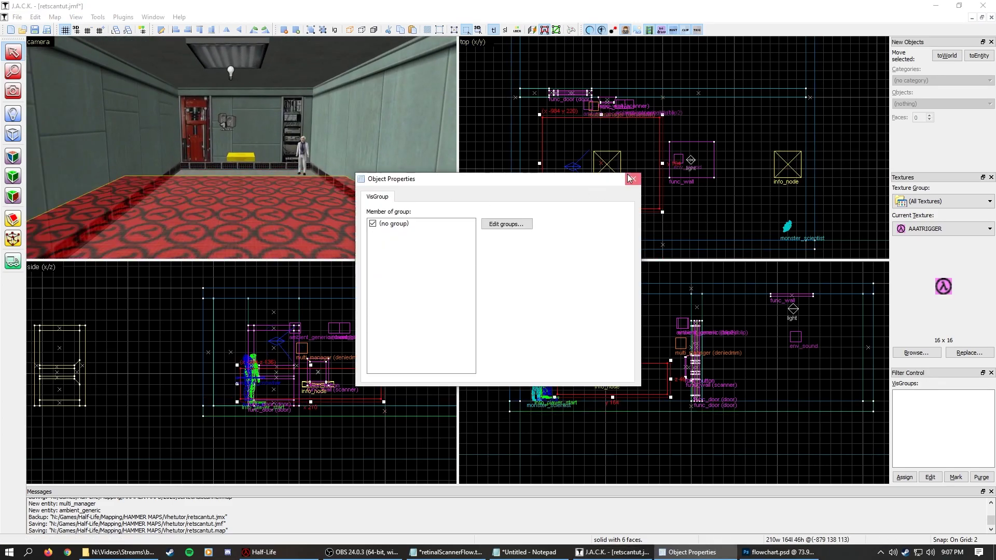
pyautogui.click(633, 180)
pyautogui.hotkey('ctrl', 't')
pyautogui.click(482, 223)
pyautogui.moveTo(477, 259); pyautogui.dragTo(481, 286)
pyautogui.click(437, 279)
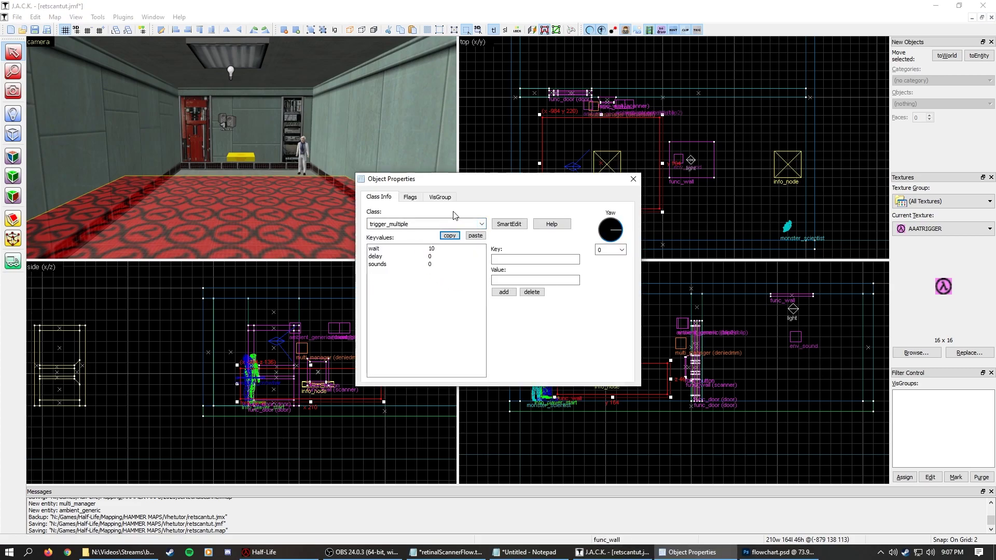
# - Set the trigger's Target to scret1 and Delay before reset to 3
pyautogui.click(509, 223)
pyautogui.click(389, 249)
pyautogui.click(528, 250)
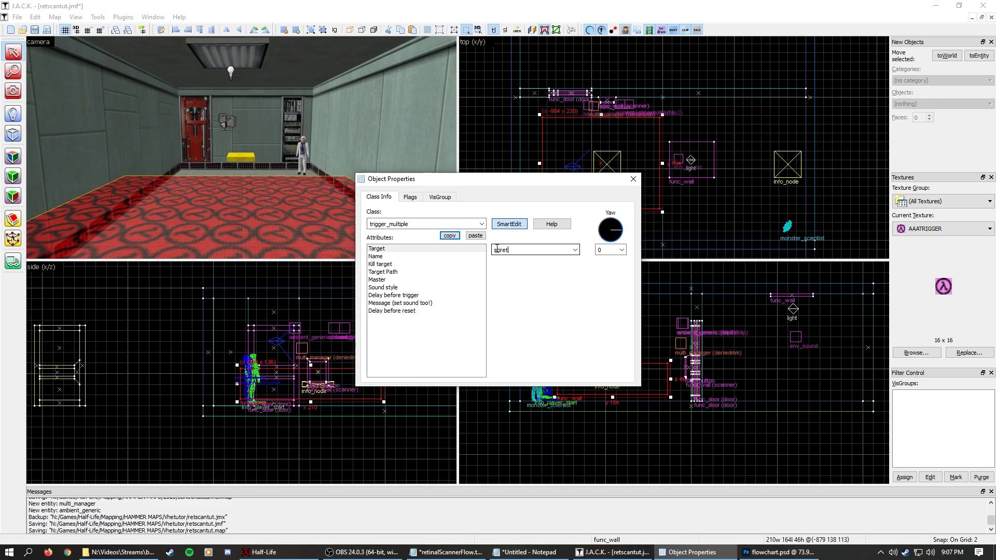
pyautogui.click(399, 251)
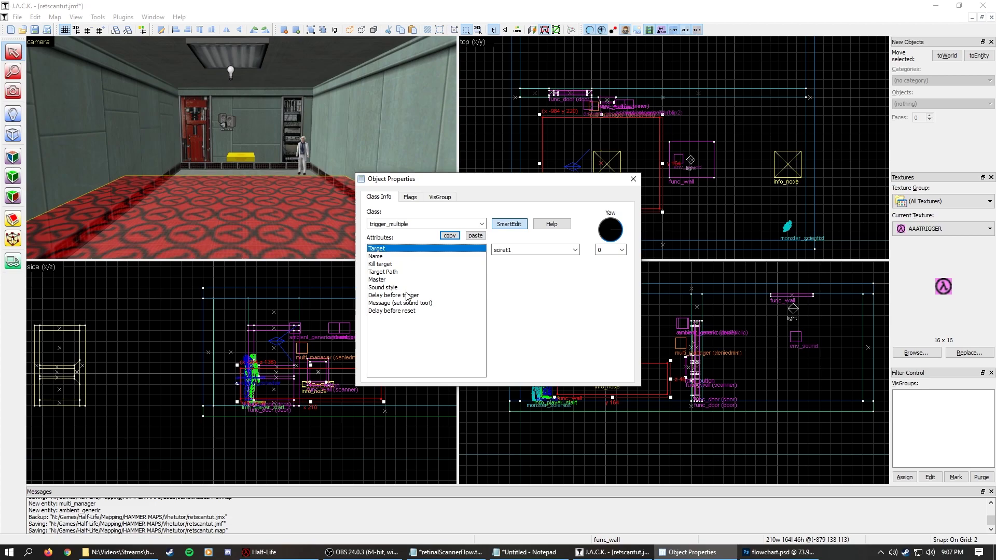
pyautogui.click(408, 311)
pyautogui.press('Tab')
pyautogui.write('3')
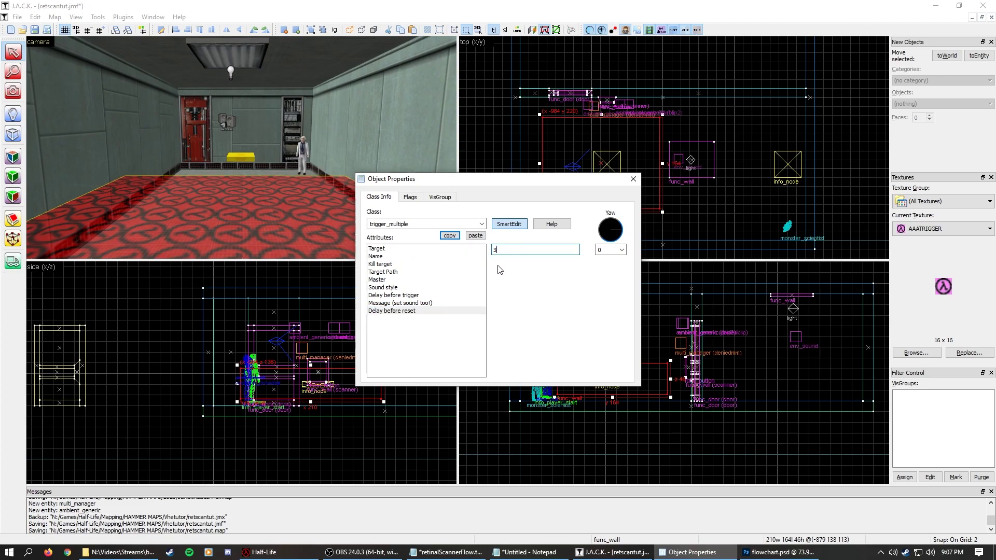
pyautogui.press('Return')
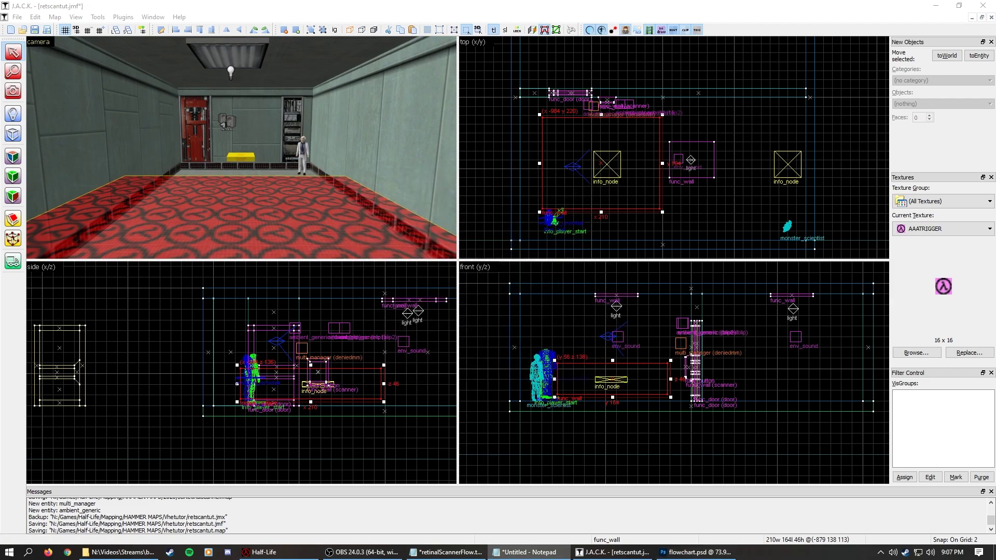
# - Reopen the trigger's properties to verify Target scret1, then close them
pyautogui.hotkey('alt', 'Return')
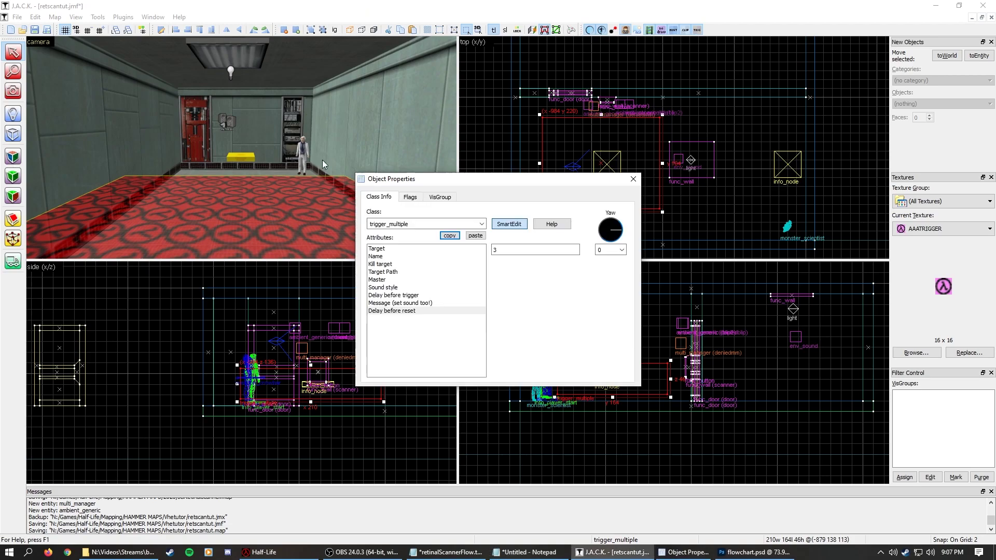
pyautogui.click(406, 249)
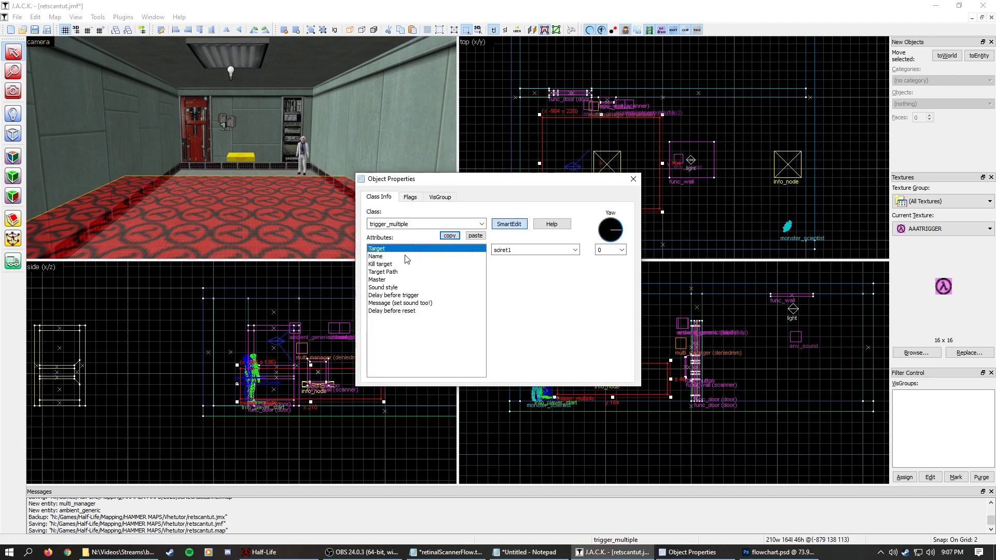
pyautogui.click(632, 181)
pyautogui.moveTo(600, 117); pyautogui.dragTo(601, 162)
pyautogui.press('z')
pyautogui.press('z')
pyautogui.hotkey('shift', 'e')
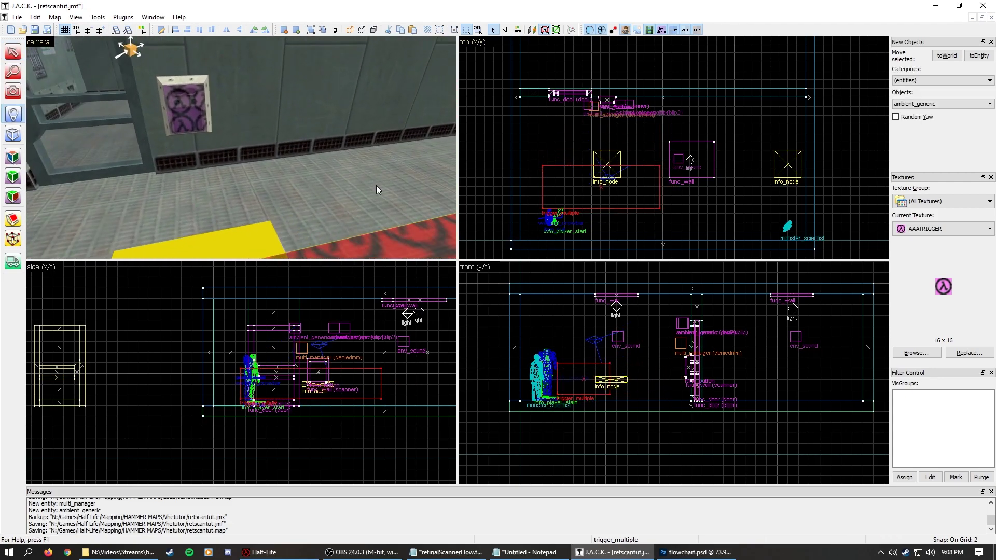
# - Place a scripted_sequence entity beside the retinal scanner wall
pyautogui.click(940, 104)
pyautogui.moveTo(991, 121); pyautogui.dragTo(993, 272)
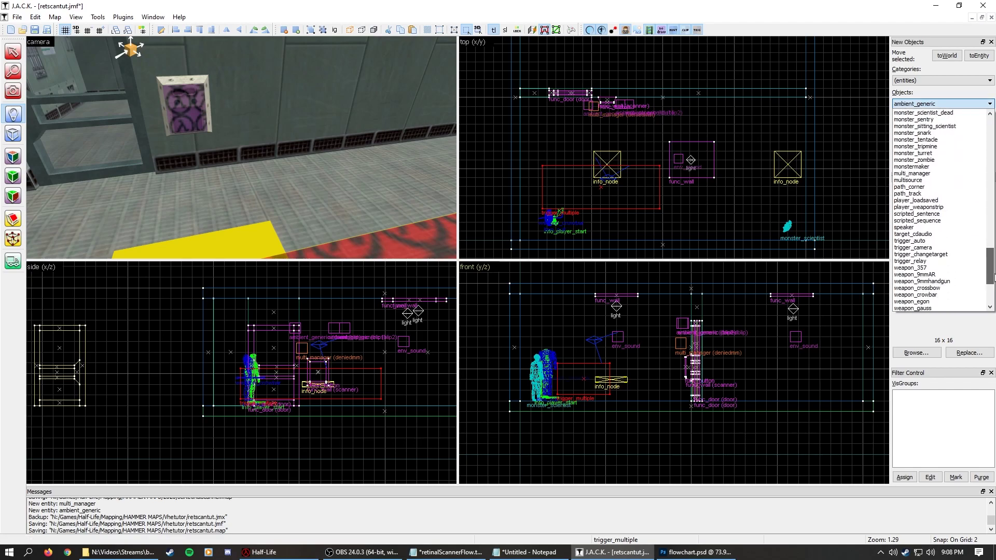
pyautogui.click(946, 223)
pyautogui.click(596, 123)
pyautogui.click(664, 350)
pyautogui.press('Return')
# - Lower the scripted_sequence toward the floor and open its properties at Name
pyautogui.click(13, 52)
pyautogui.click(145, 104)
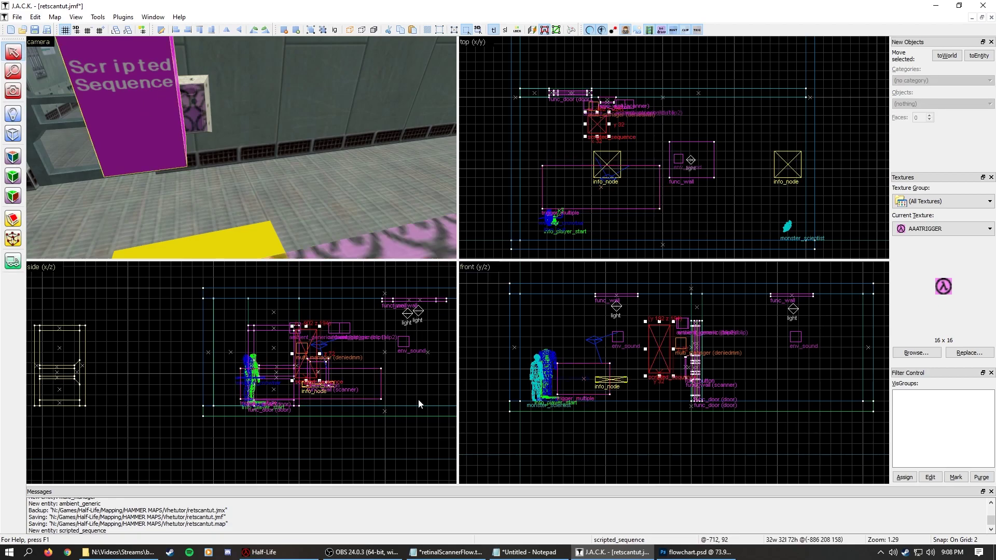
pyautogui.scroll(4, 670, 366)
pyautogui.scroll(-3, 584, 382)
pyautogui.moveTo(581, 378)
pyautogui.mouseDown()
pyautogui.moveTo(567, 372)
pyautogui.moveTo(567, 390)
pyautogui.mouseUp()
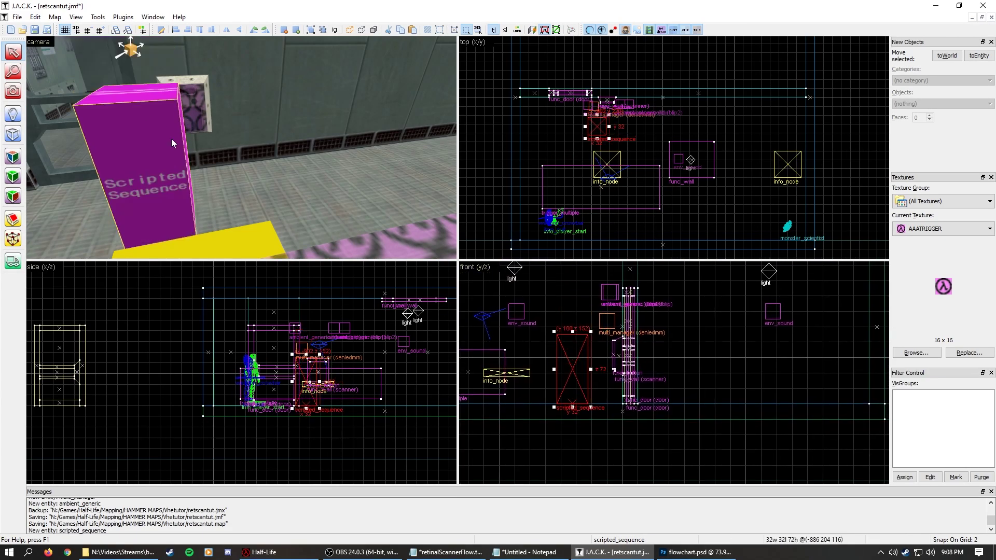
pyautogui.hotkey('alt', 'Return')
pyautogui.click(404, 250)
# - Name the sequence scret1 and enable its No Interruptions flag
pyautogui.click(523, 250)
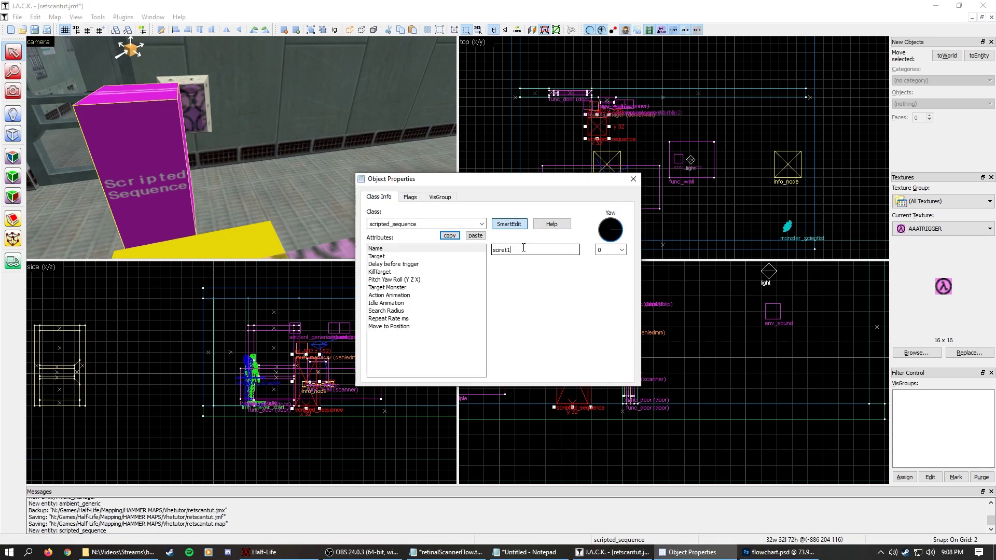
pyautogui.click(411, 196)
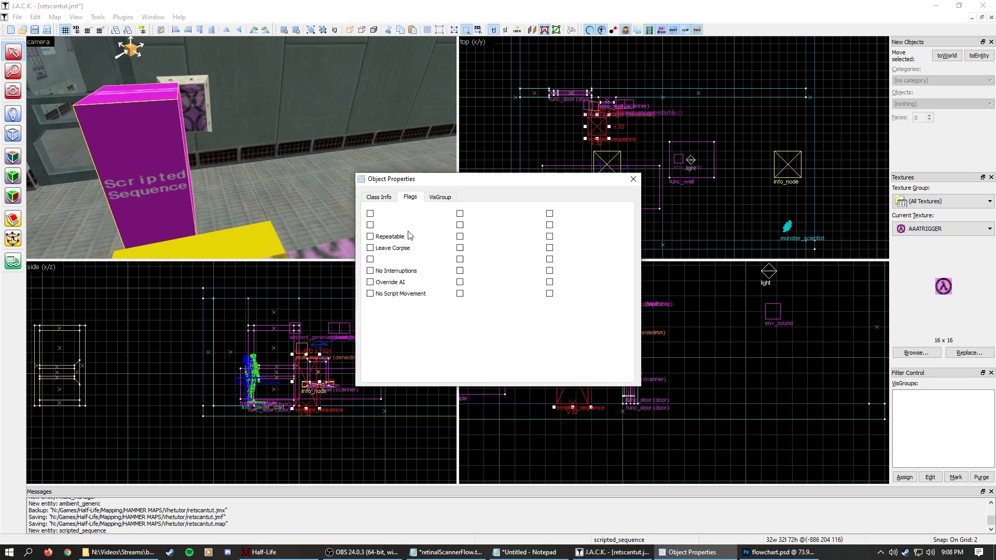
pyautogui.click(370, 271)
pyautogui.click(380, 197)
# - Set the sequence's Target to retmm1 and Target Monster to monster_scientist
pyautogui.click(400, 257)
pyautogui.click(517, 250)
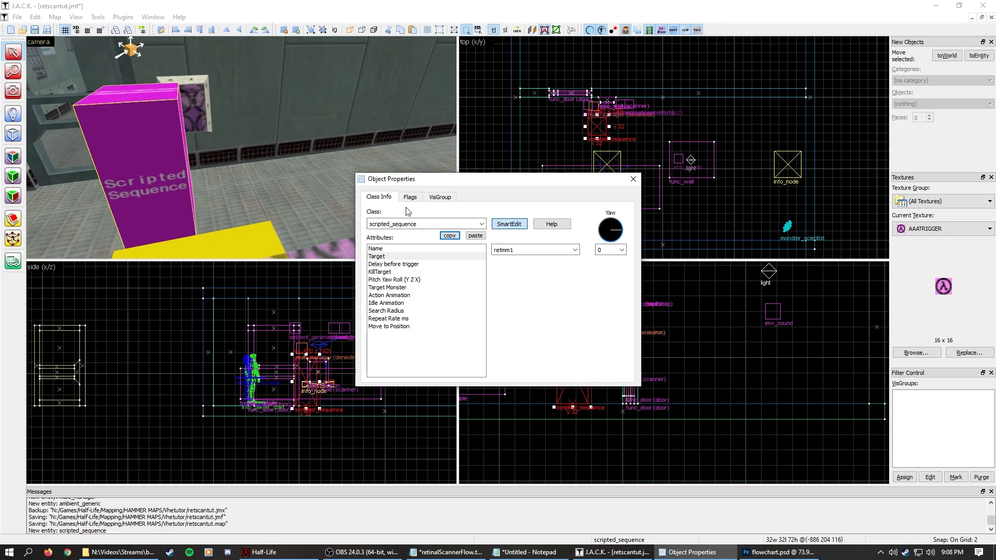
pyautogui.click(415, 288)
pyautogui.click(511, 247)
pyautogui.write('monster_scientist')
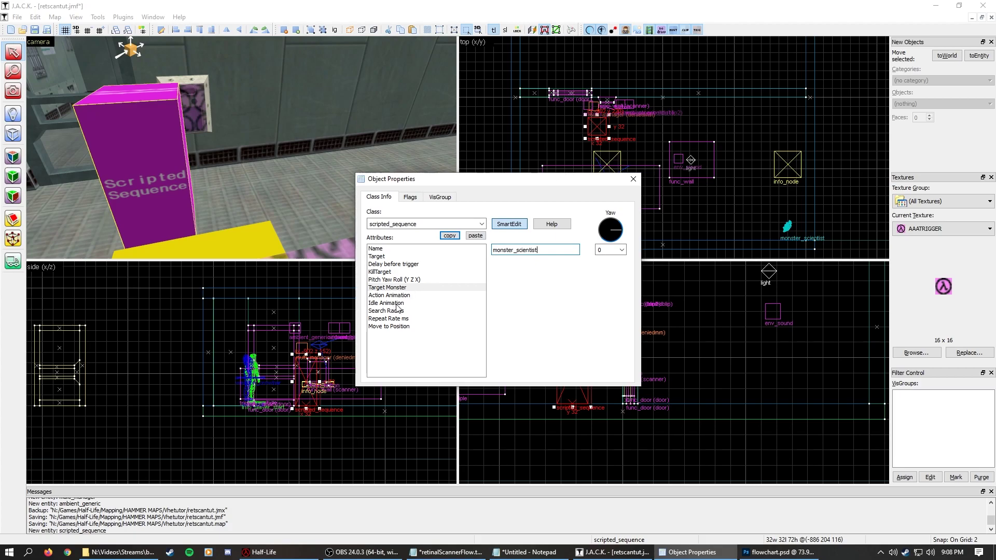
# - Set Move to Position to Walk, edit Search Radius, review animations, and close
pyautogui.click(398, 326)
pyautogui.click(575, 249)
pyautogui.click(538, 267)
pyautogui.click(408, 319)
pyautogui.click(406, 310)
pyautogui.click(501, 250)
pyautogui.write('150')
pyautogui.click(395, 306)
pyautogui.click(406, 295)
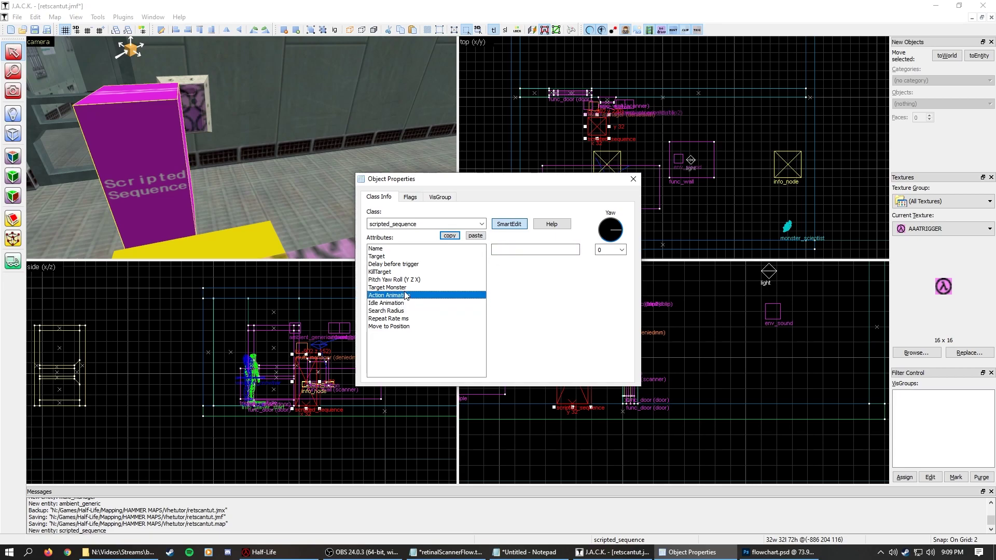
pyautogui.click(406, 287)
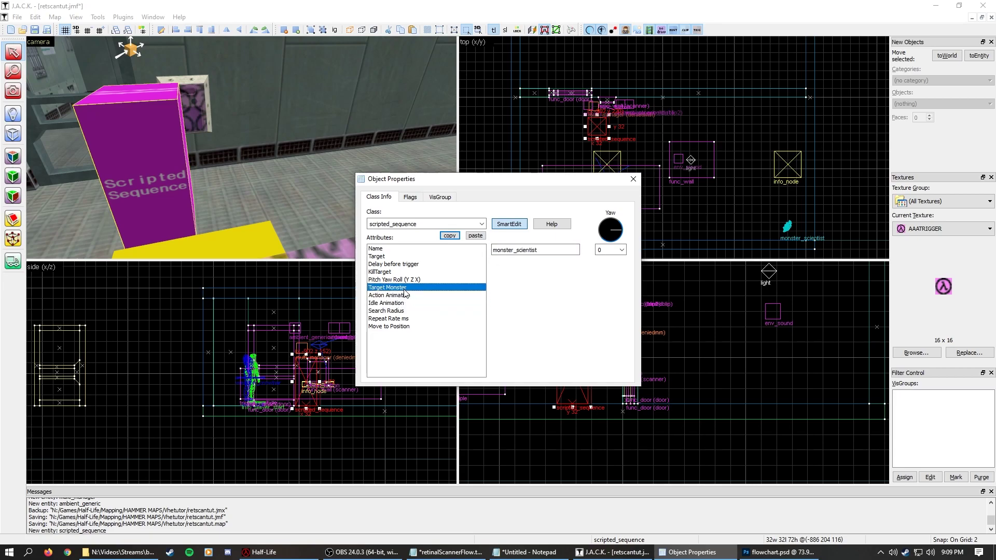
pyautogui.click(632, 178)
pyautogui.scroll(3, 611, 129)
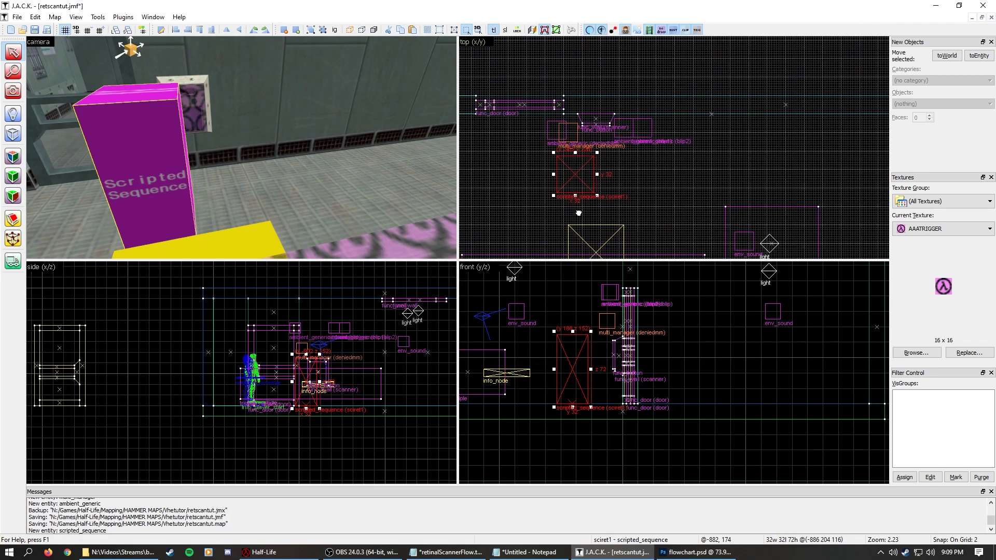
pyautogui.scroll(3, 583, 167)
pyautogui.scroll(2, 591, 195)
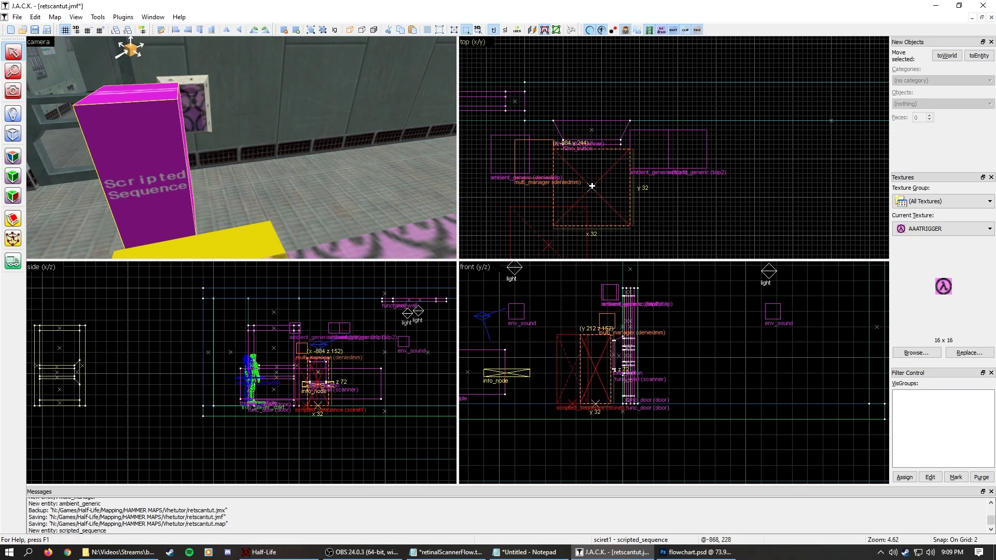
# - Nudge the scret1 scripted_sequence into place beside the scanner button
pyautogui.click(592, 186)
pyautogui.press('z')
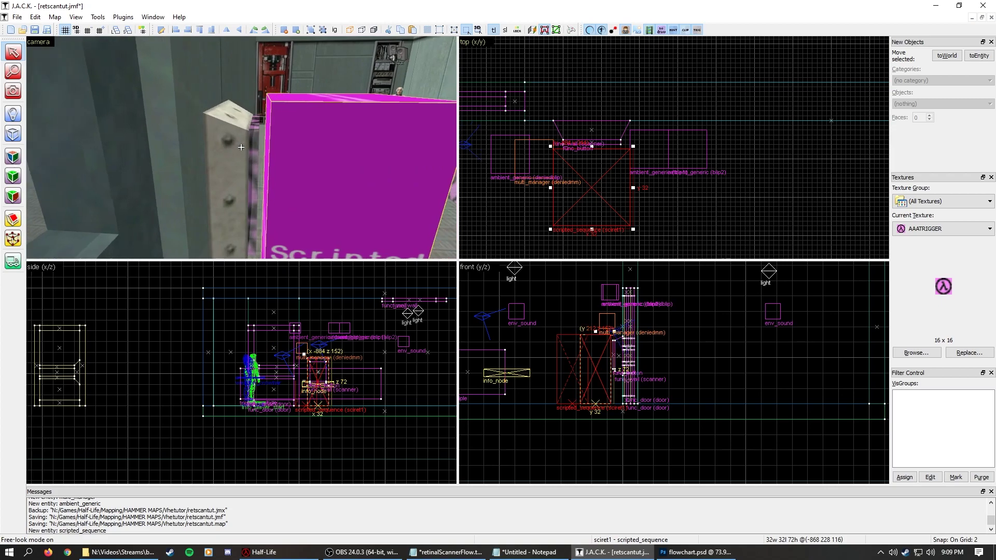
pyautogui.press('z')
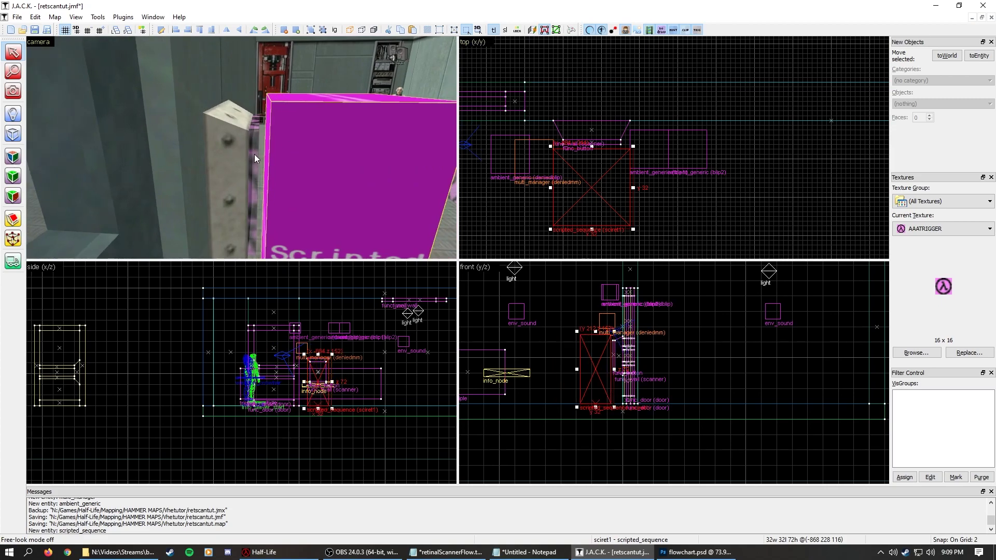
pyautogui.click(254, 154)
pyautogui.scroll(3, 595, 138)
pyautogui.scroll(3, 619, 154)
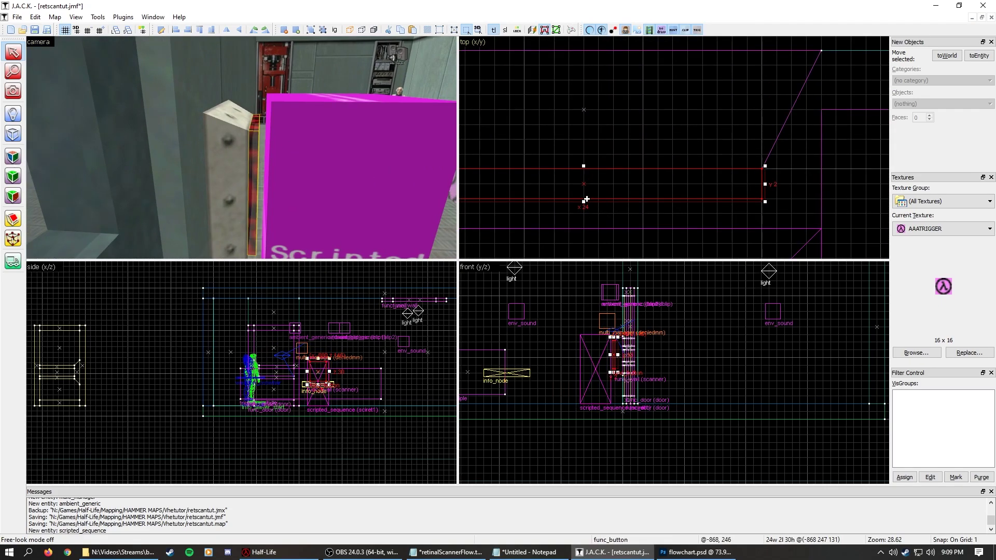
pyautogui.click(436, 195)
pyautogui.scroll(-3, 675, 149)
pyautogui.moveTo(675, 149); pyautogui.dragTo(683, 208)
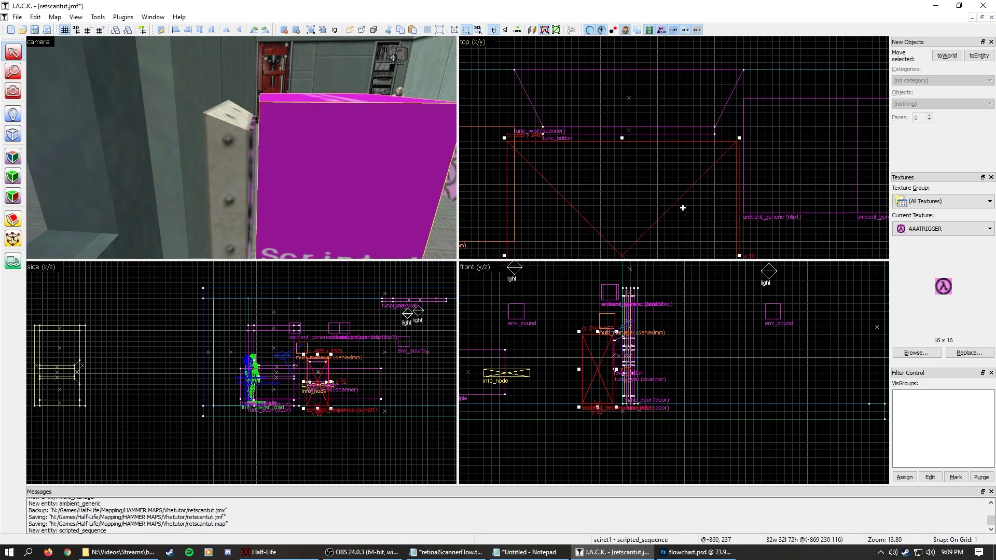
pyautogui.moveTo(360, 167); pyautogui.dragTo(276, 152, button='right')
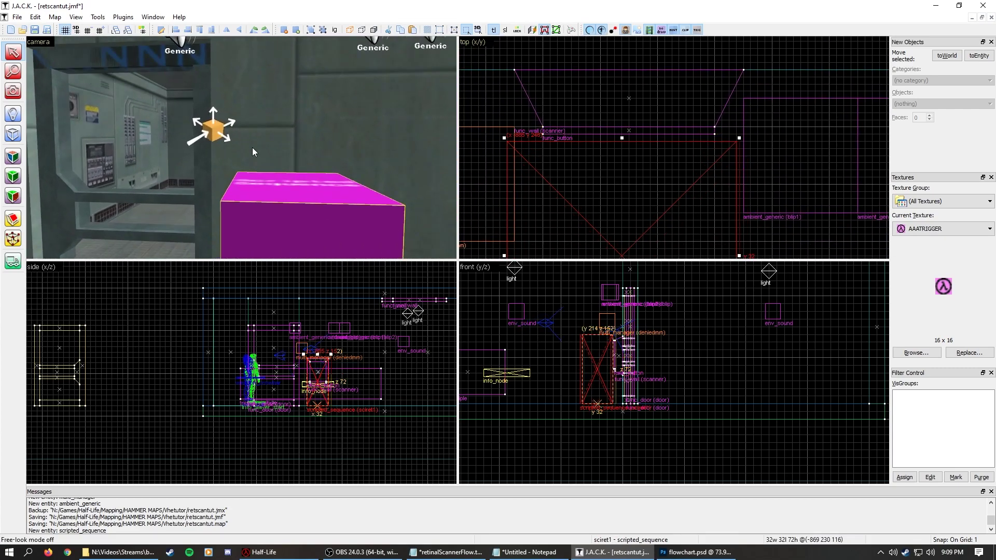
pyautogui.moveTo(610, 166); pyautogui.dragTo(613, 201)
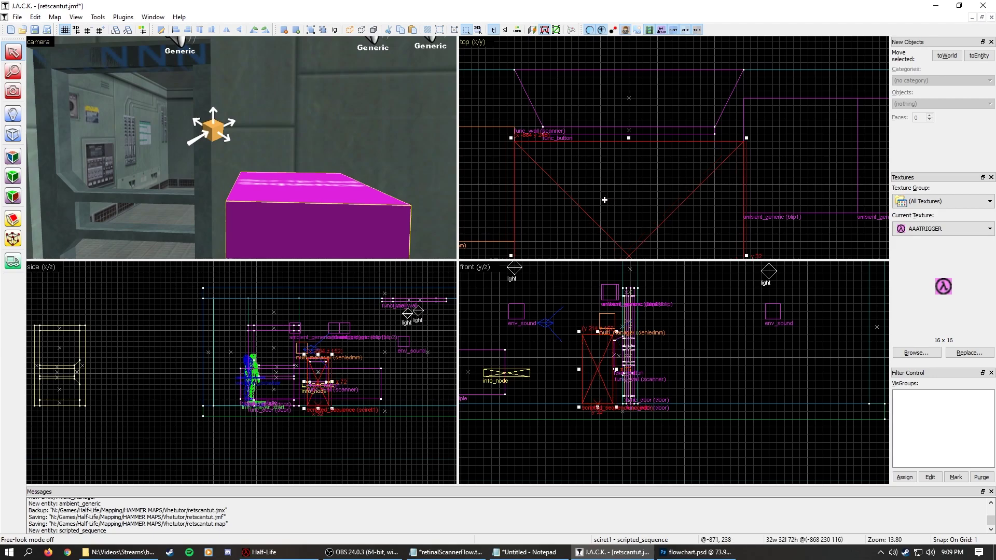
pyautogui.moveTo(265, 188); pyautogui.dragTo(185, 161, button='right')
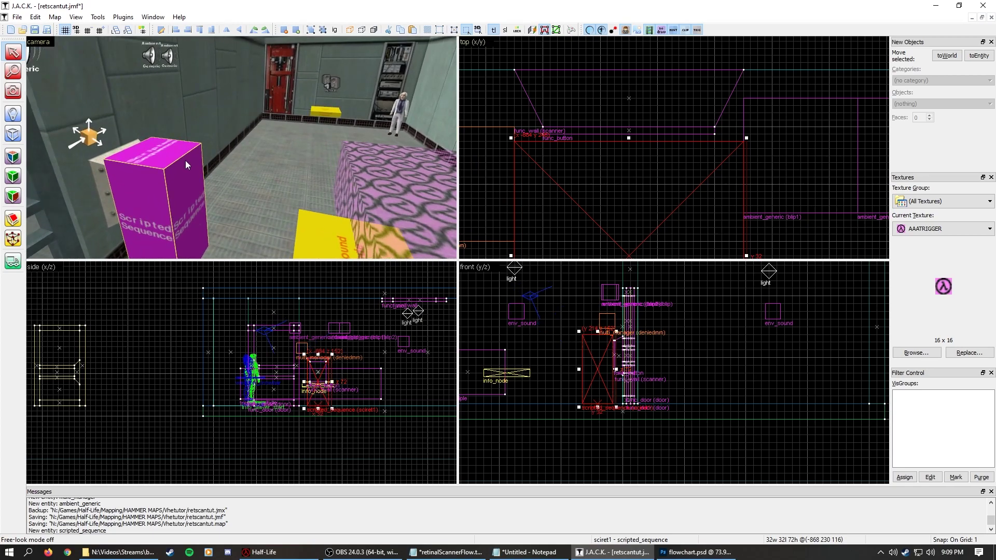
pyautogui.hotkey('alt', 'Return')
pyautogui.press('Up')
pyautogui.press('Up')
pyautogui.press('Up')
pyautogui.press('Escape')
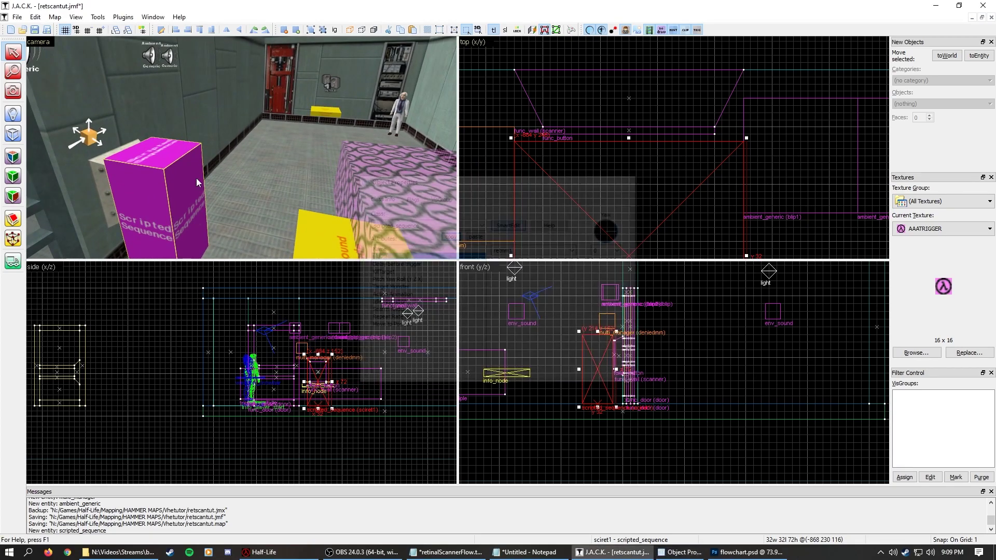
# - Place a multi_manager entity in the map near the scanner
pyautogui.click(13, 114)
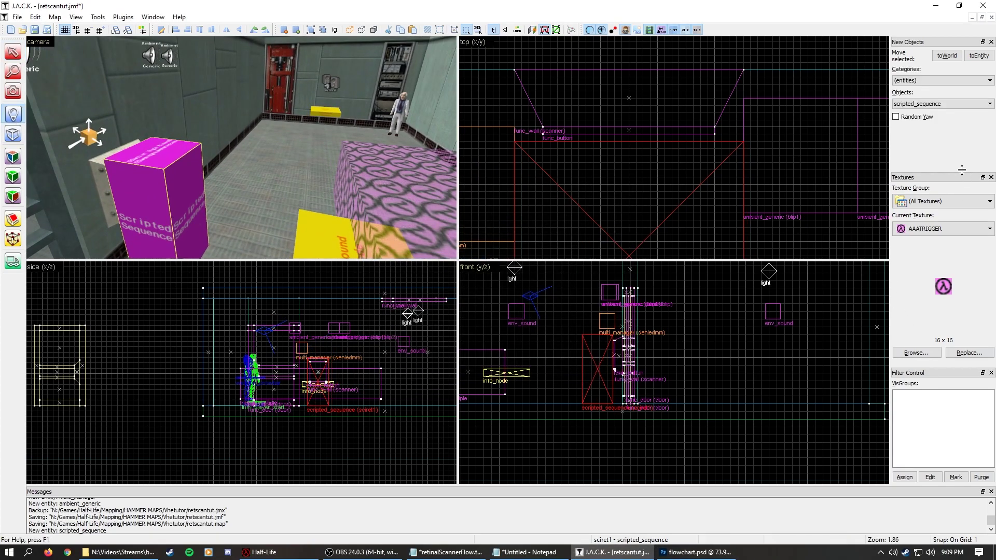
pyautogui.click(977, 103)
pyautogui.moveTo(989, 233); pyautogui.dragTo(984, 171)
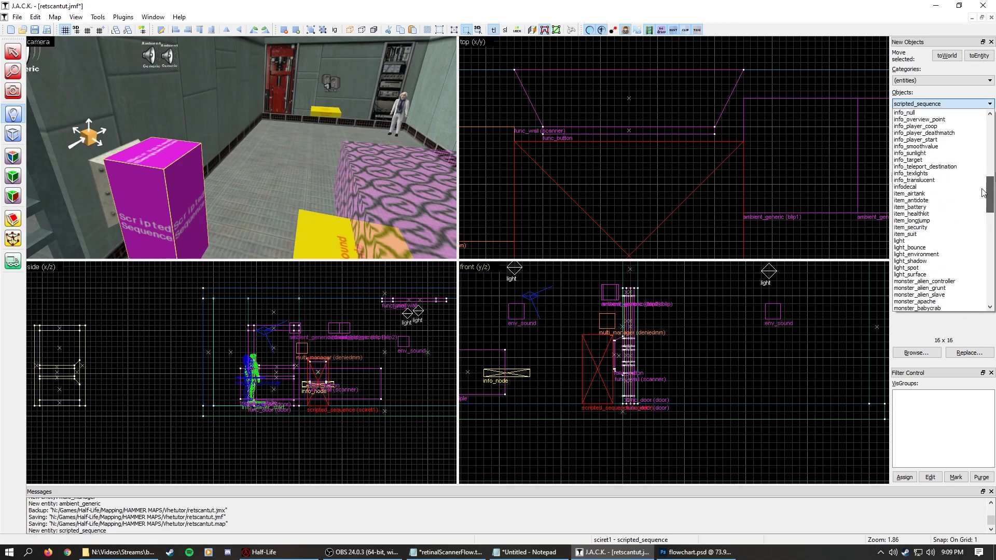
pyautogui.scroll(-10, 938, 234)
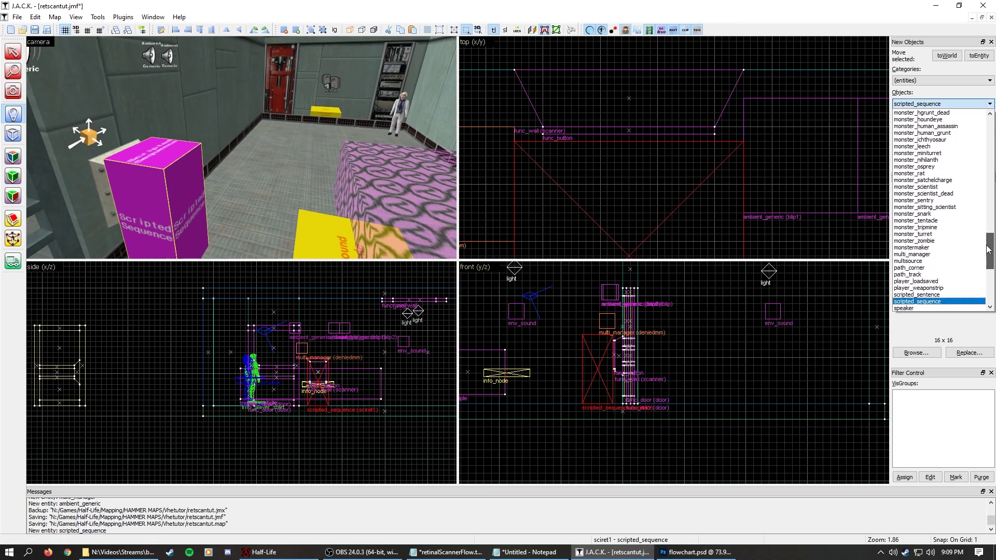
pyautogui.click(937, 260)
pyautogui.scroll(-2, 725, 191)
pyautogui.click(725, 192)
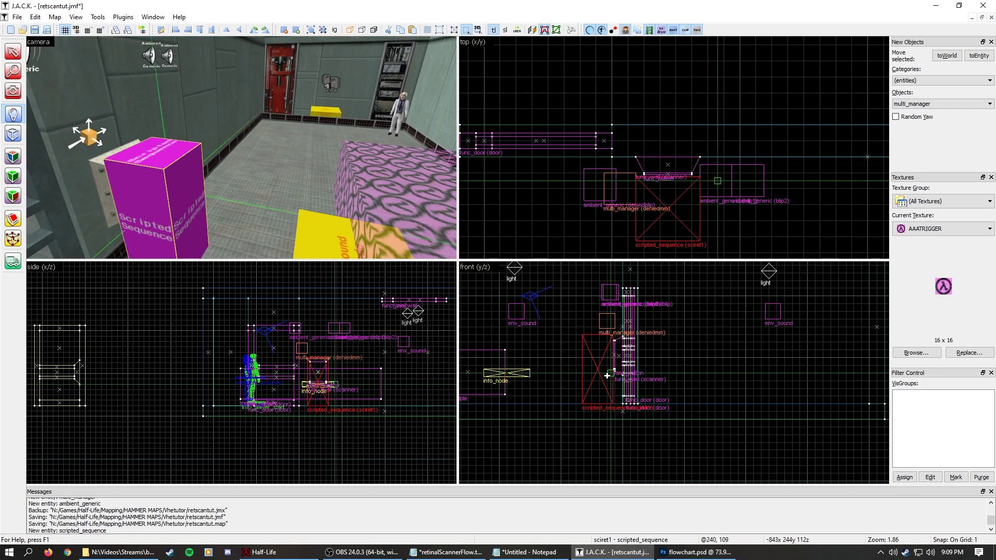
pyautogui.press('Return')
# - Select the new multi_manager and look toward the ambient sound entities
pyautogui.hotkey('shift', 's')
pyautogui.press('z')
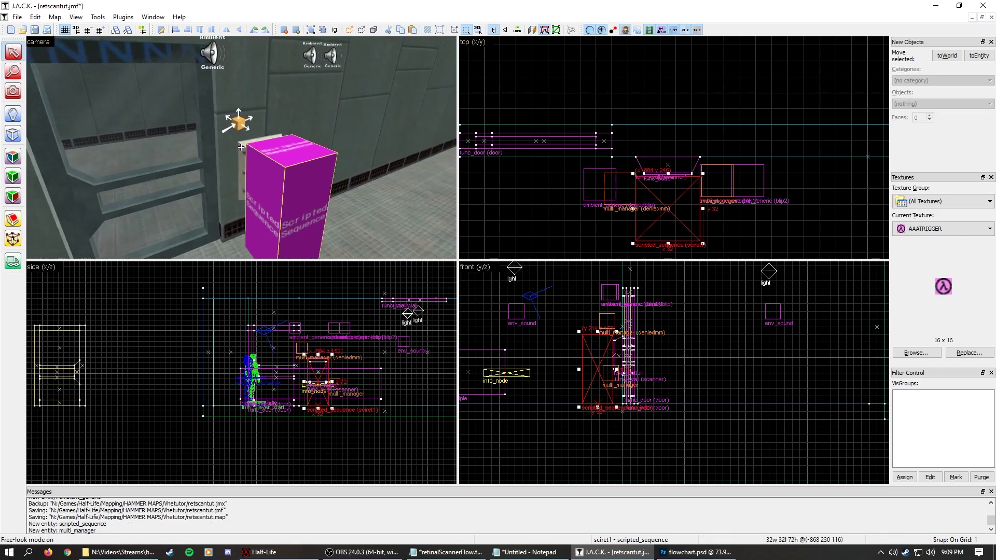
pyautogui.press('z')
pyautogui.click(191, 148)
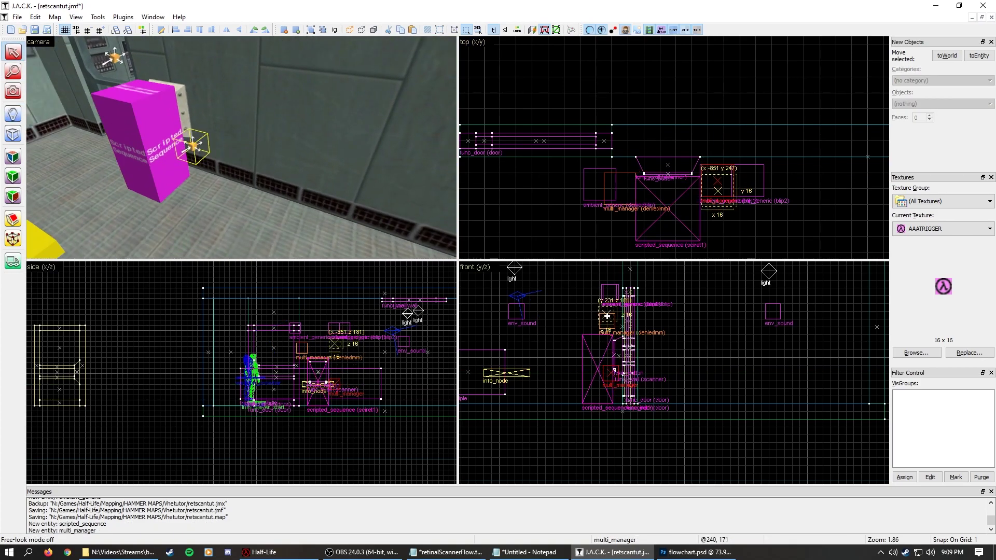
pyautogui.press('z')
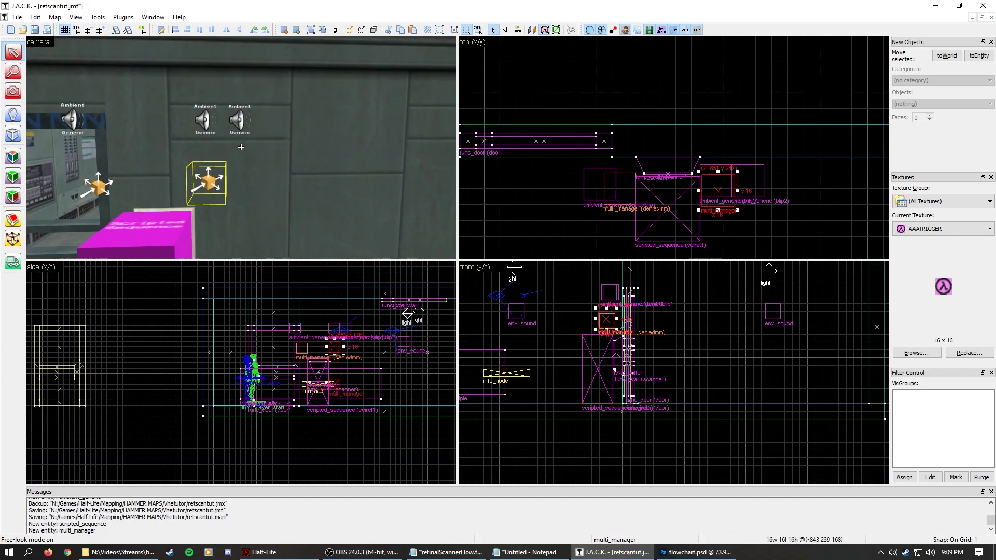
pyautogui.press('z')
# - Inspect the multi_manager's properties, toggling SmartEdit to view raw keys
pyautogui.hotkey('alt', 'Return')
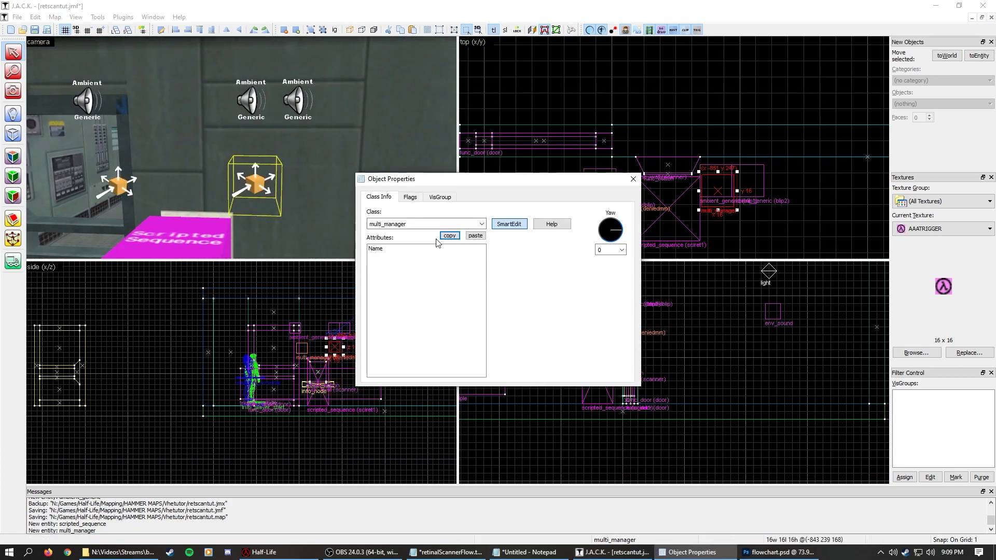
pyautogui.click(507, 227)
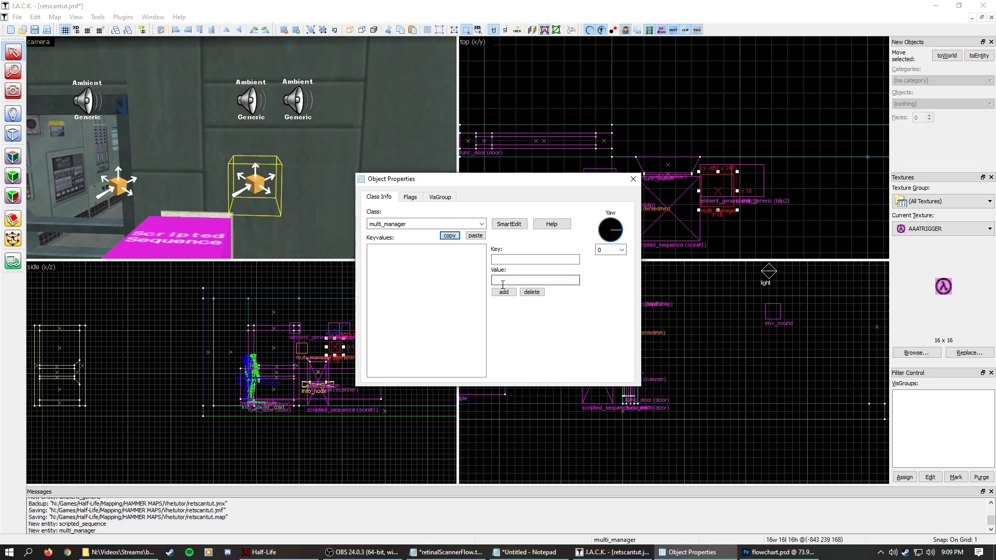
pyautogui.click(506, 260)
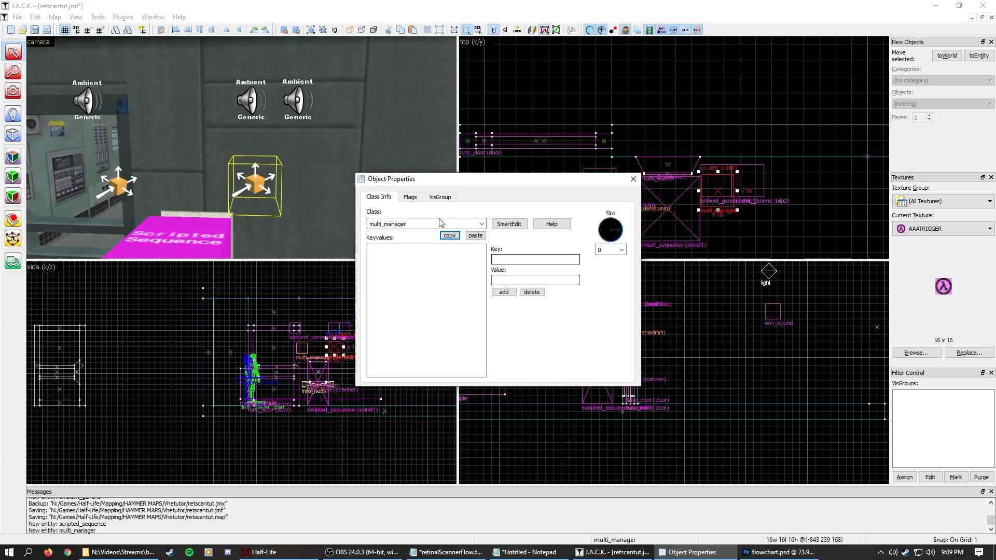
pyautogui.click(509, 224)
pyautogui.write('sciret1')
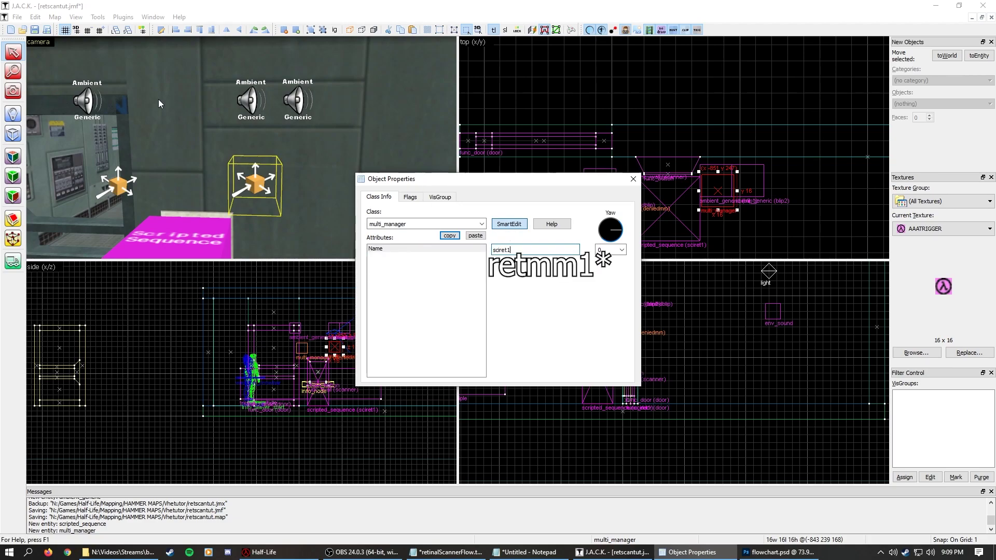
# - Check the blip1 and deniedblip sounds, then the multi_manager's raw keyvalues
pyautogui.click(247, 106)
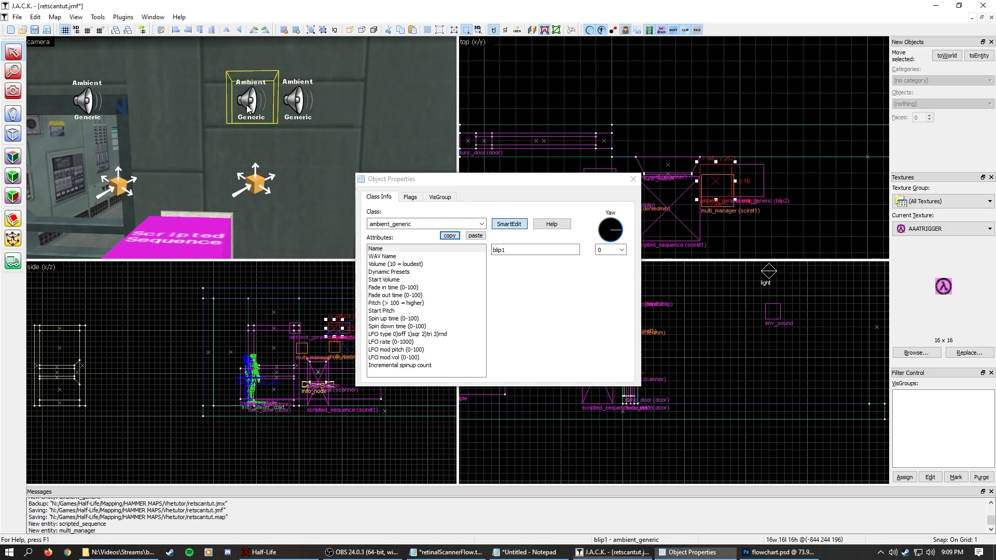
pyautogui.click(74, 98)
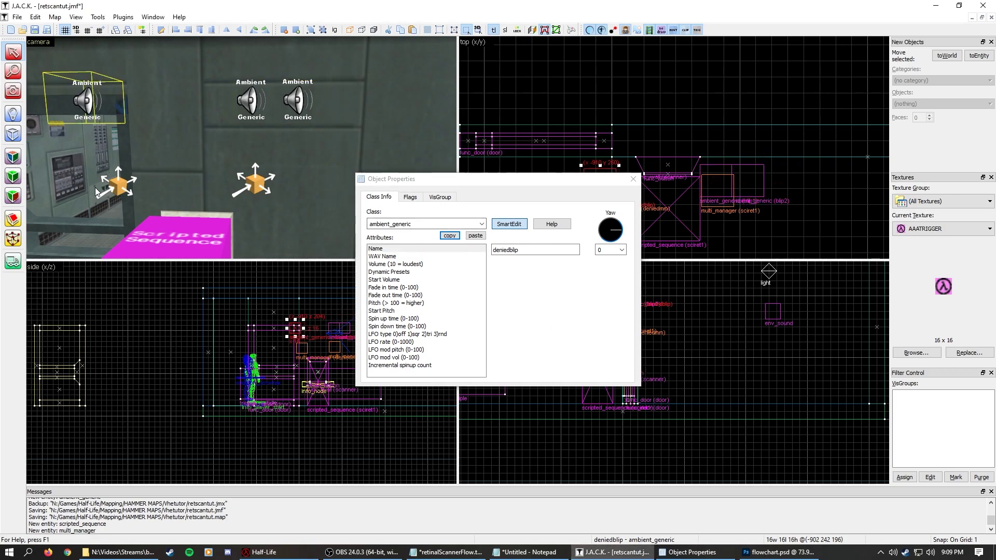
pyautogui.click(255, 185)
pyautogui.click(508, 225)
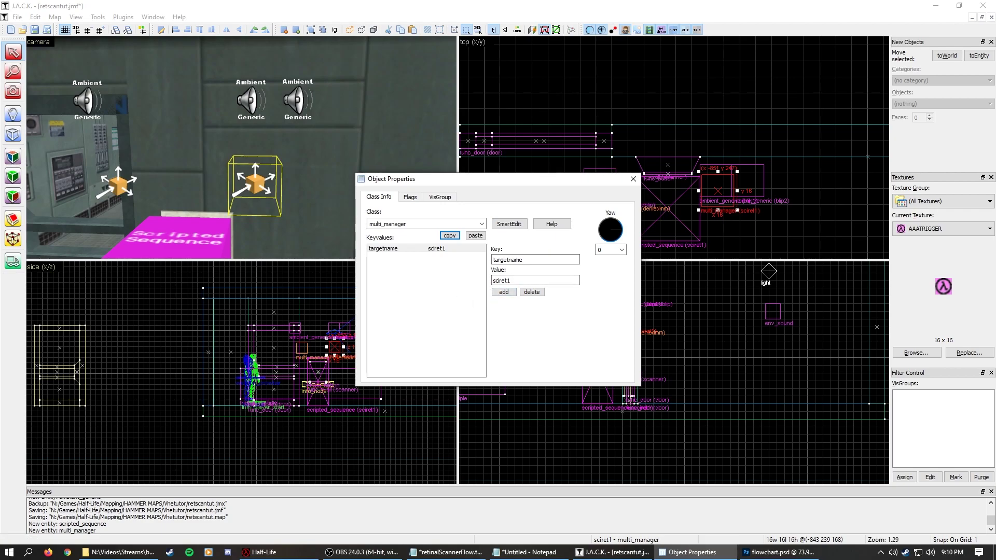
# - Close the properties and fly the 3D view around the sequence box
pyautogui.click(634, 180)
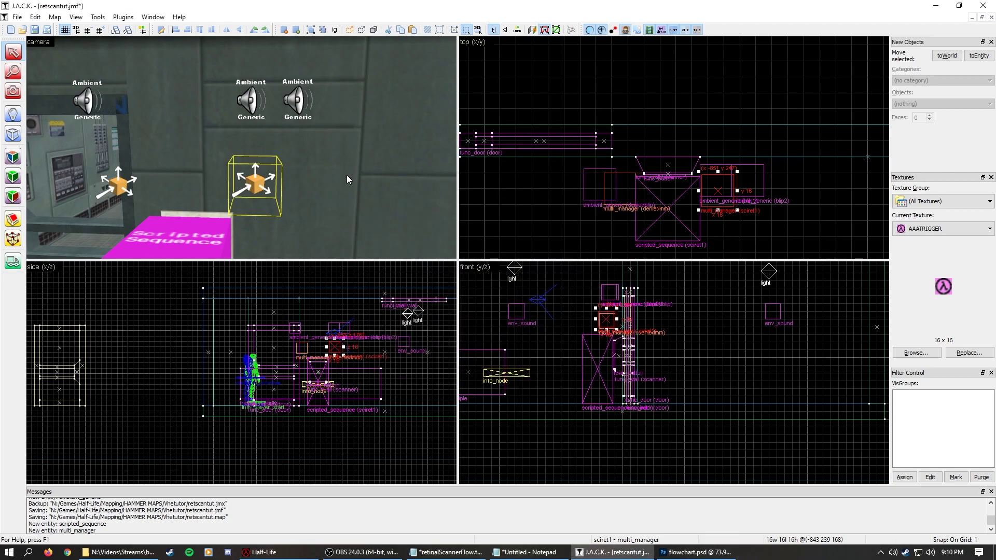
pyautogui.press('z')
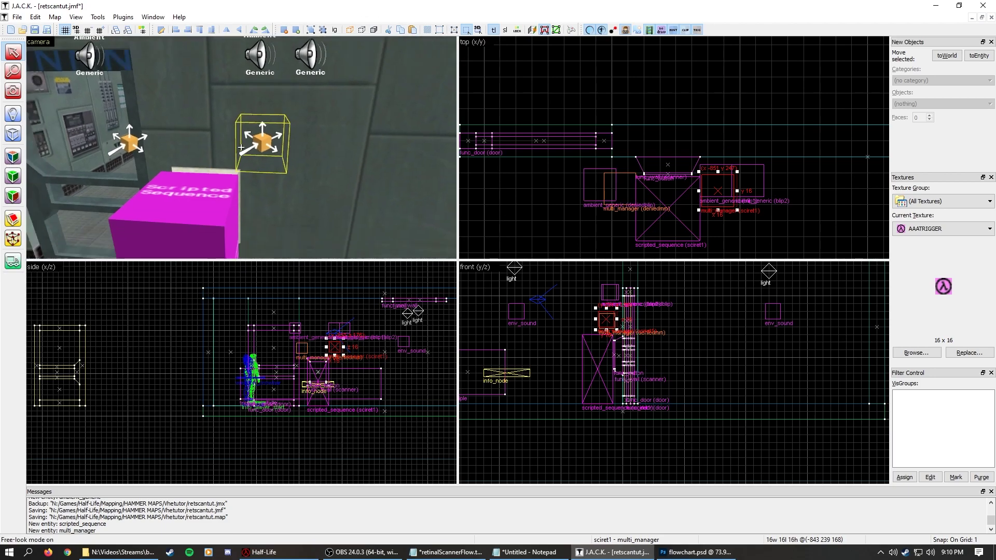
pyautogui.press('w')
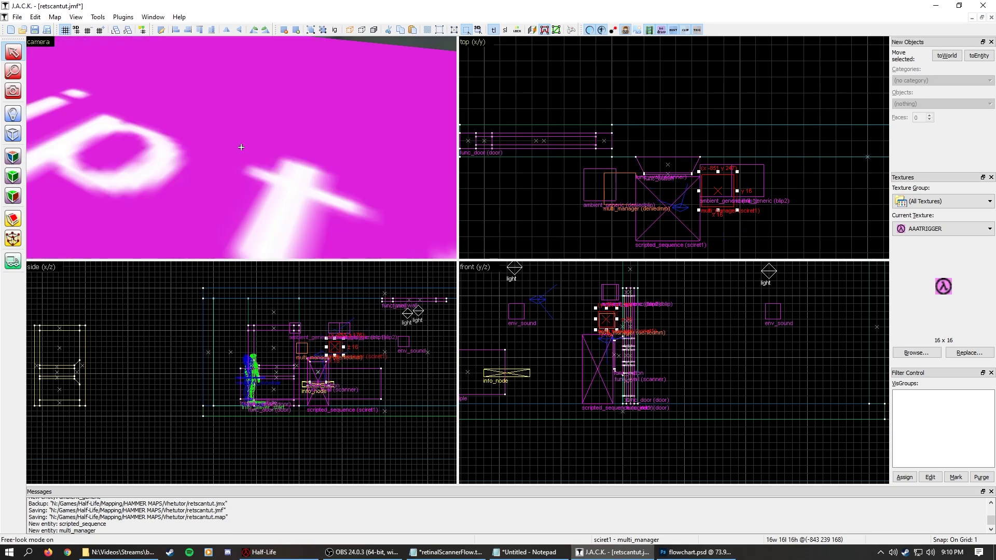
pyautogui.press('s')
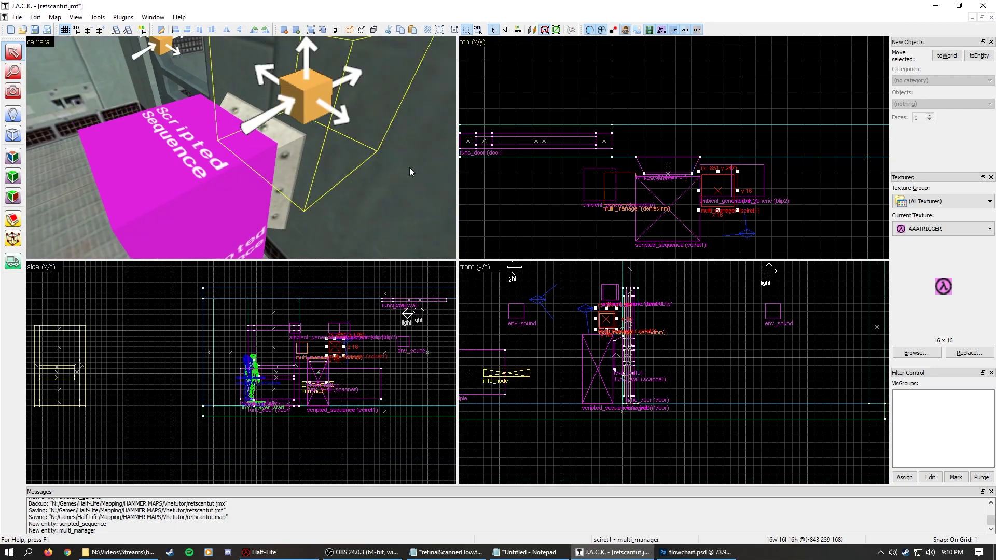
pyautogui.press('z')
pyautogui.press('s')
pyautogui.press('z')
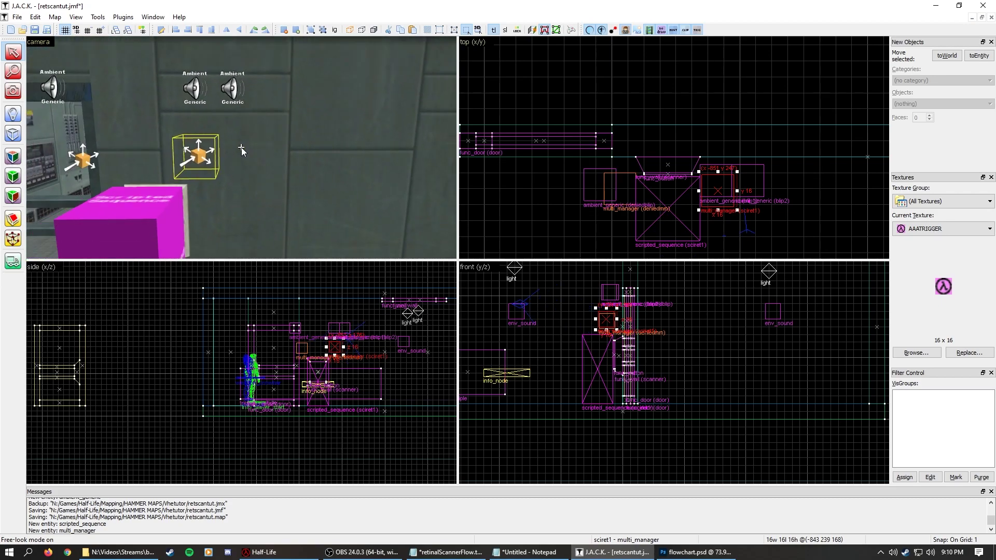
# - Copy and paste the sciret1 scripted_sequence to create a second one
pyautogui.click(172, 232)
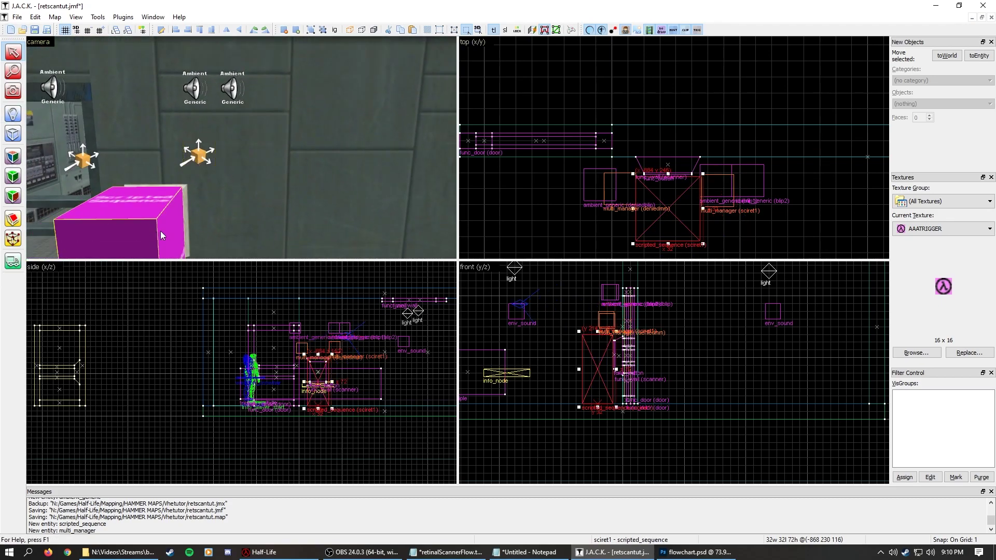
pyautogui.hotkey('ctrl', 'c')
pyautogui.hotkey('ctrl', 'v')
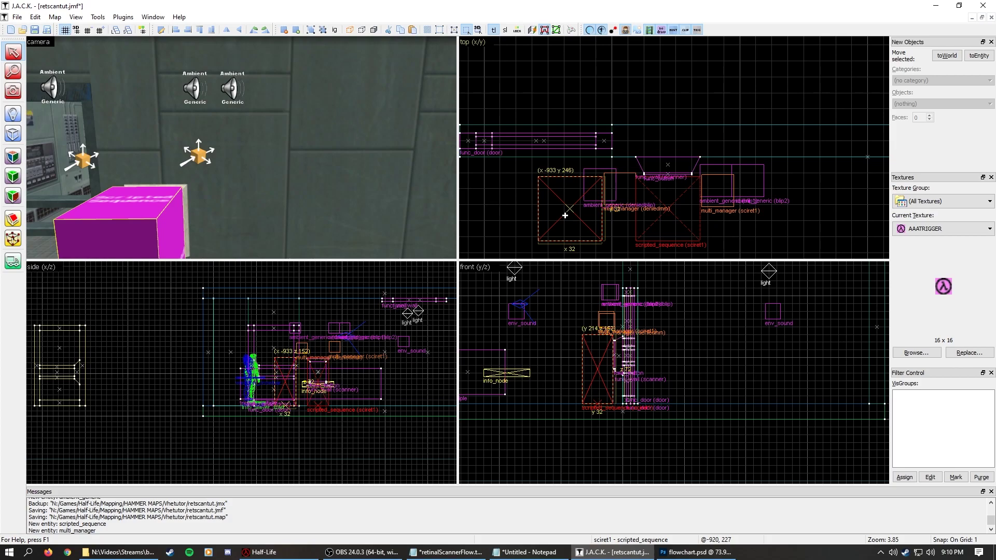
pyautogui.press('z')
pyautogui.press('w')
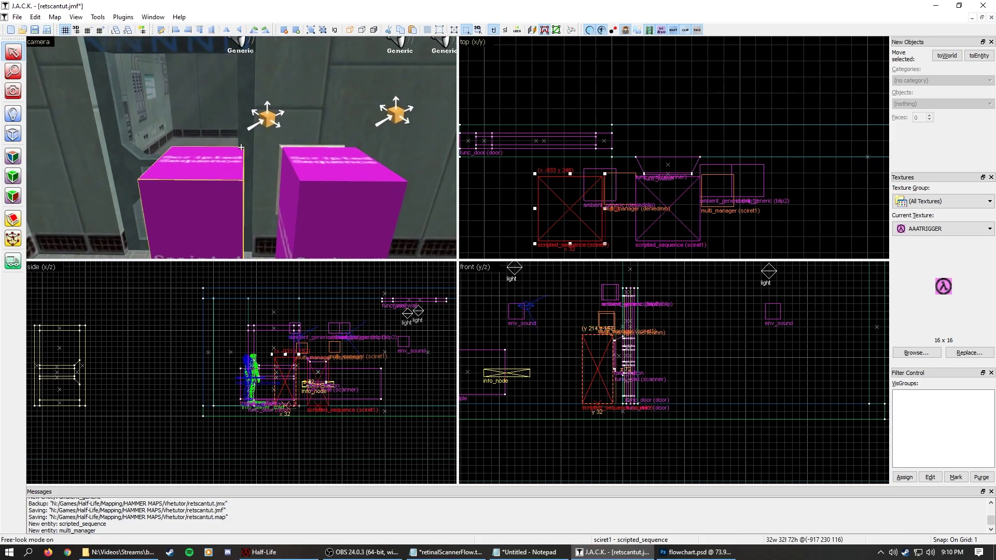
# - Rename the copied scripted_sequence to sciret2 in SmartEdit view
pyautogui.press('z')
pyautogui.hotkey('alt', 'Return')
pyautogui.click(509, 223)
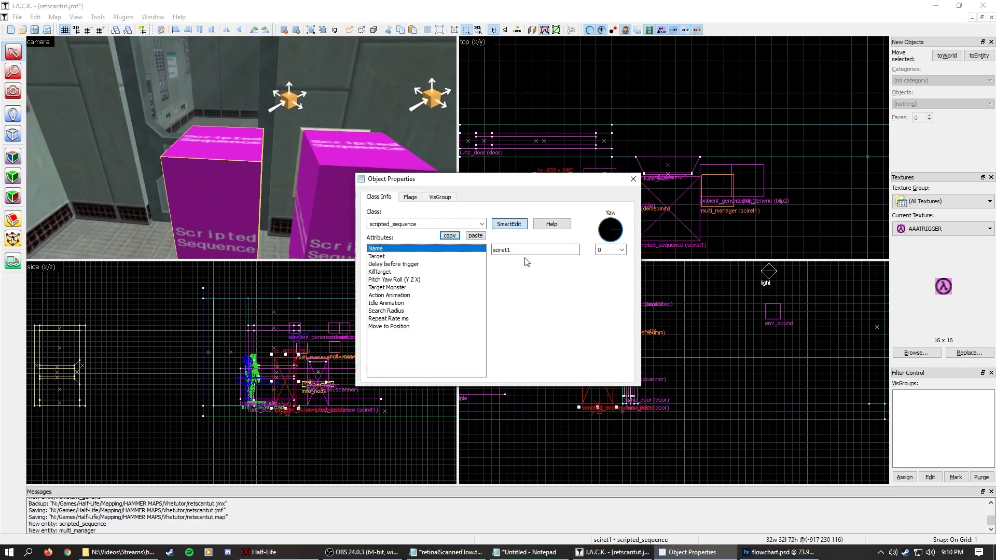
pyautogui.press('BackSpace')
pyautogui.write('2')
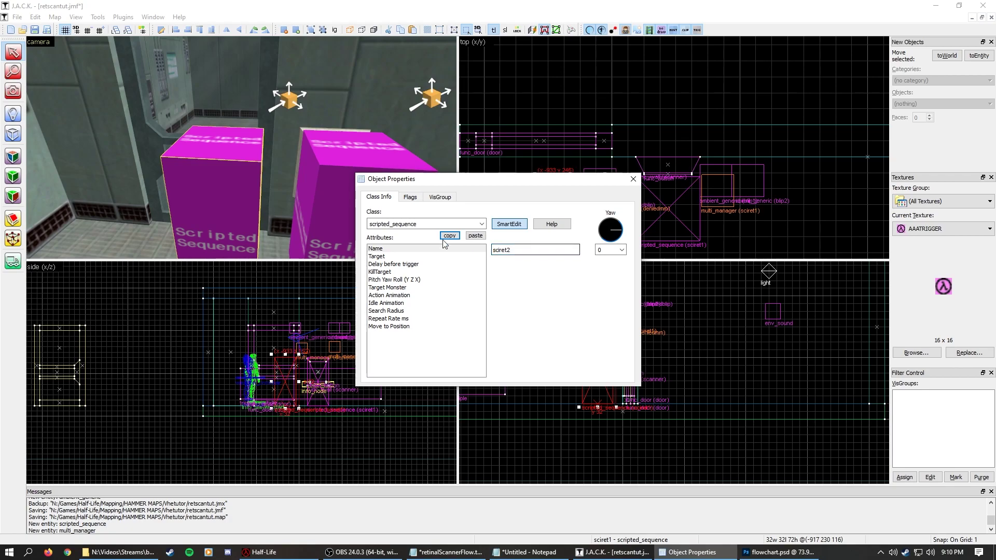
# - Clear the copy's Target, confirm Target Monster and Action Animation, and close
pyautogui.click(383, 257)
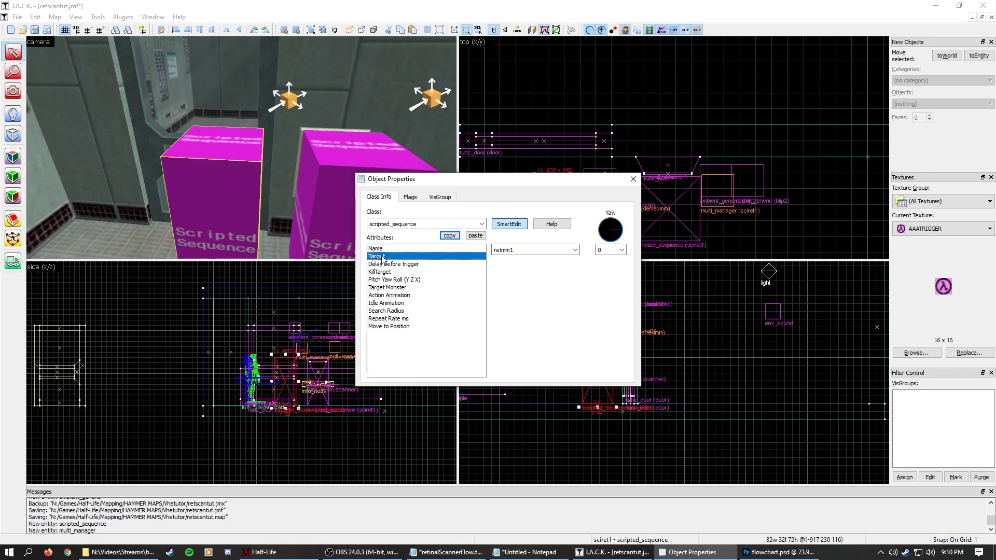
pyautogui.click(545, 250)
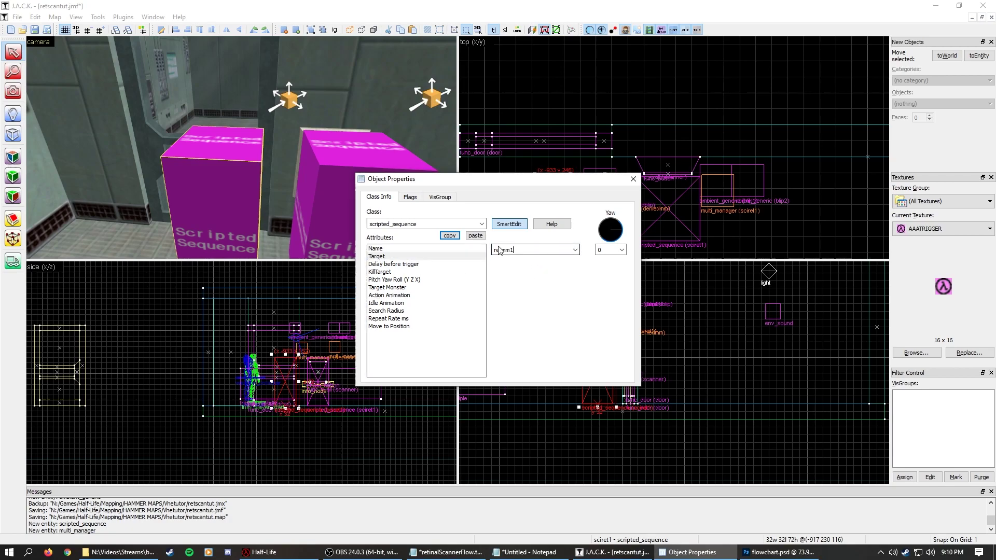
pyautogui.click(408, 288)
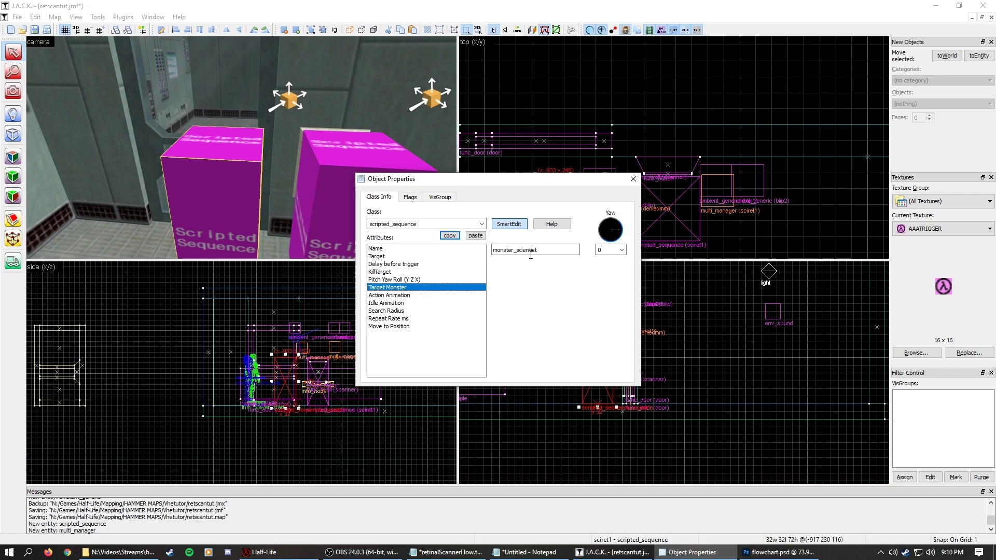
pyautogui.click(405, 297)
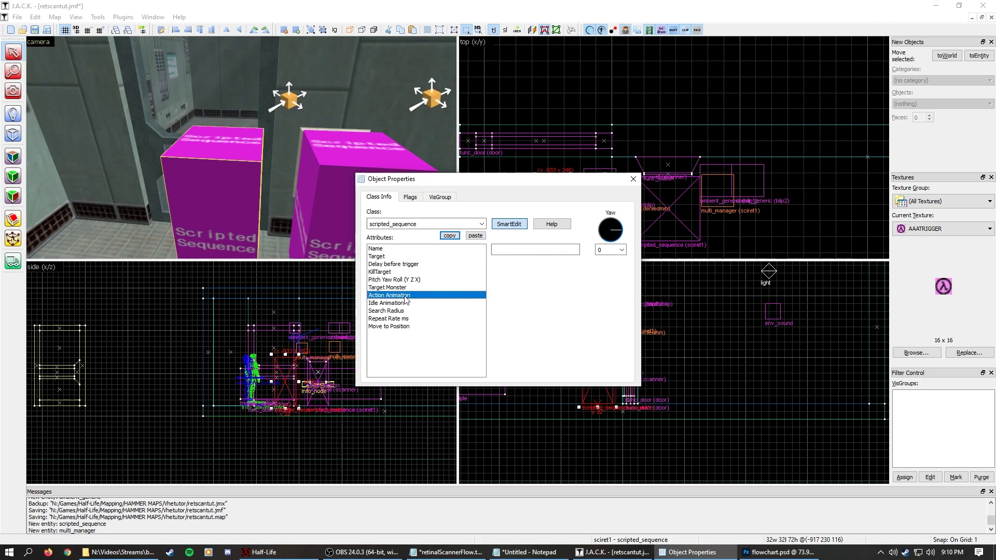
pyautogui.click(632, 182)
# - Look up the Action Animation of the sequence in the sciRetinalscanner reference map
pyautogui.click(971, 17)
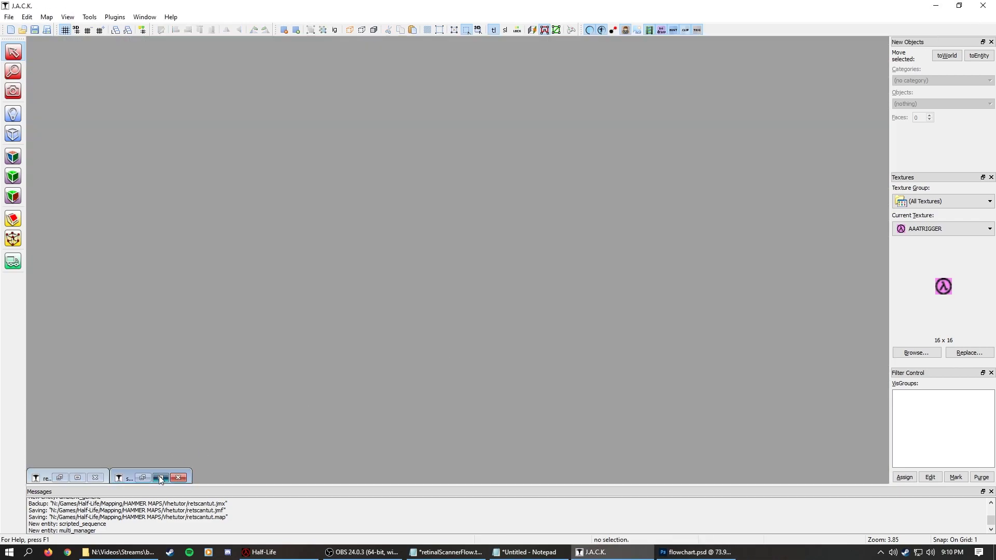
pyautogui.click(161, 478)
pyautogui.hotkey('alt', 'Return')
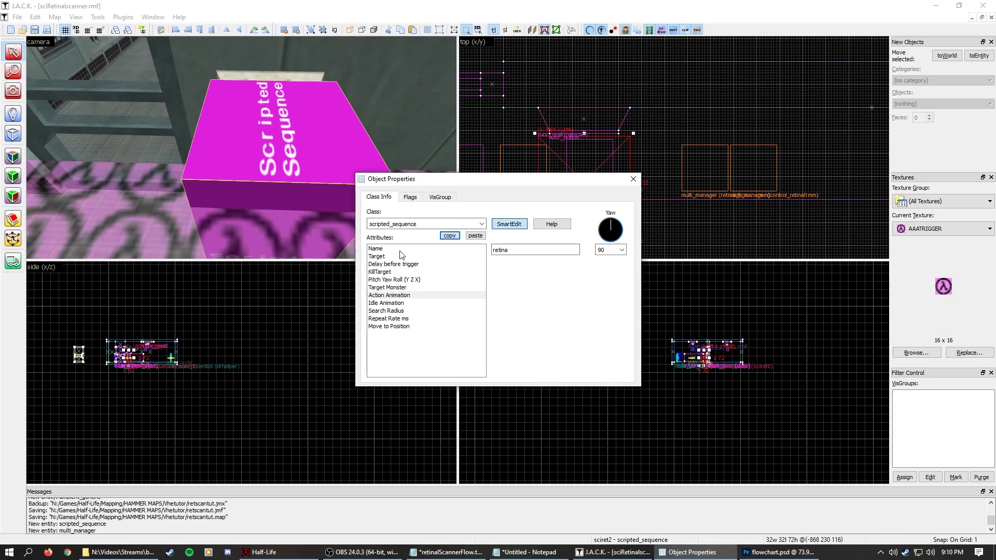
pyautogui.click(400, 297)
pyautogui.click(633, 179)
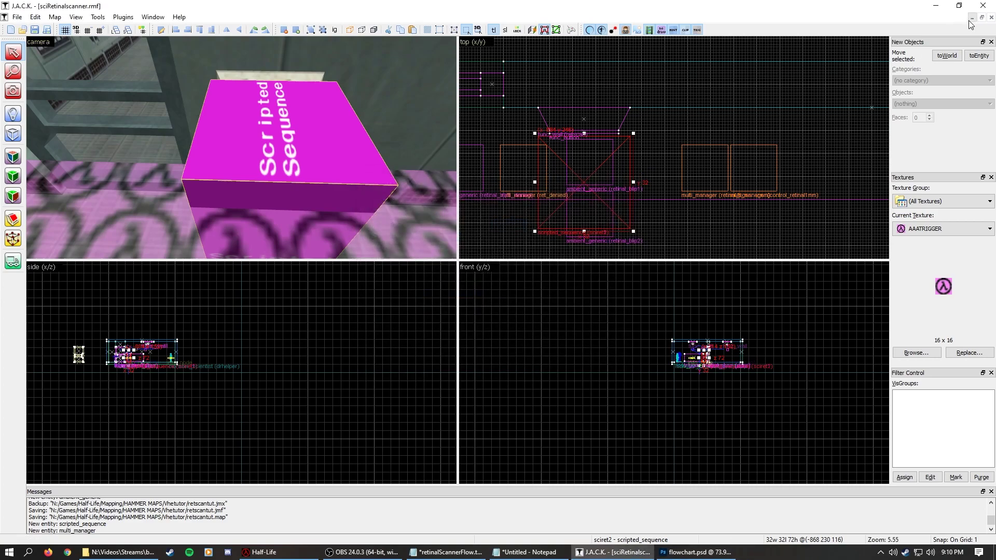
# - Back in retscantut, set sciret2's Action Animation to retina
pyautogui.click(971, 16)
pyautogui.click(84, 478)
pyautogui.hotkey('alt', 'Return')
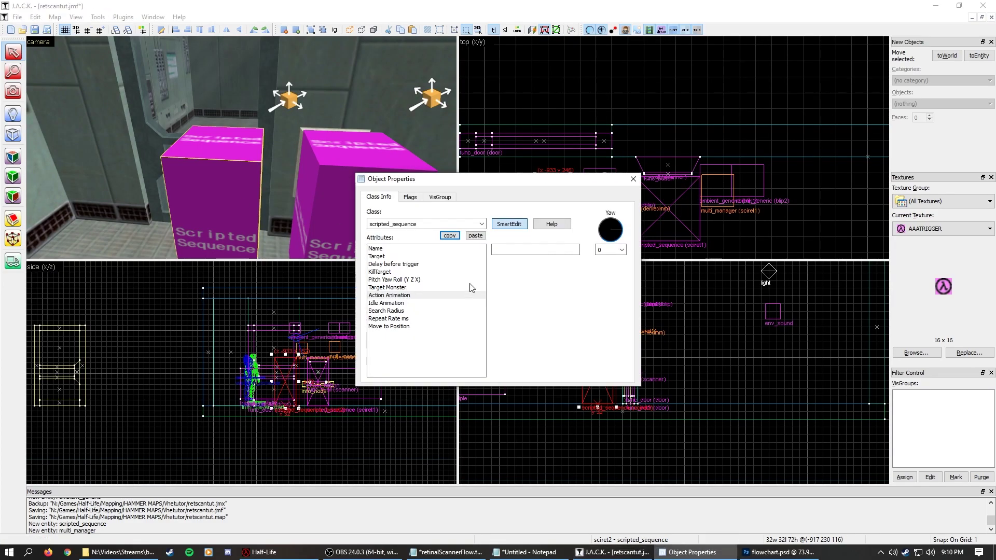
pyautogui.click(424, 295)
pyautogui.click(508, 249)
pyautogui.click(409, 326)
# - Review sciret2's Search Radius, Idle Animation, Target Monster, Target and spawn flags, then close it
pyautogui.click(409, 312)
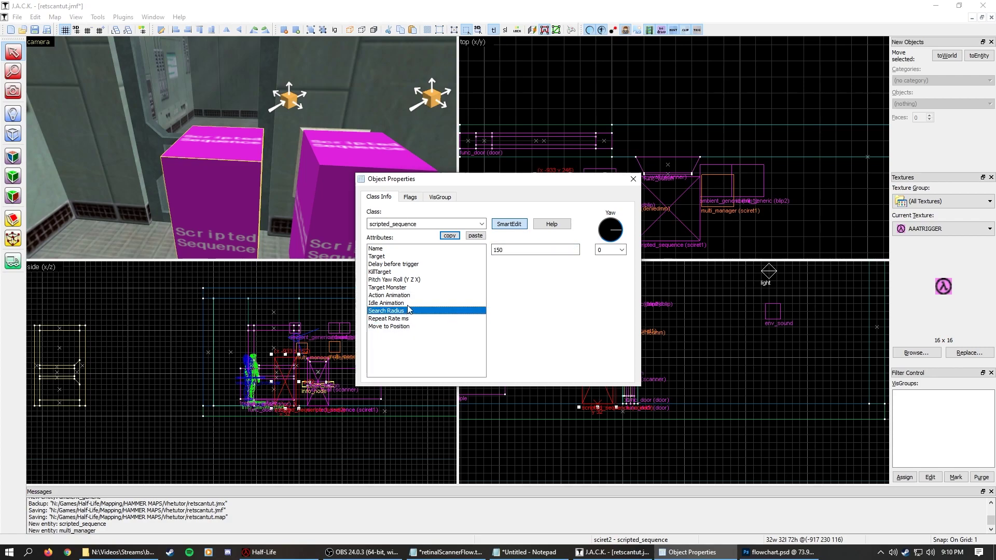
pyautogui.click(407, 303)
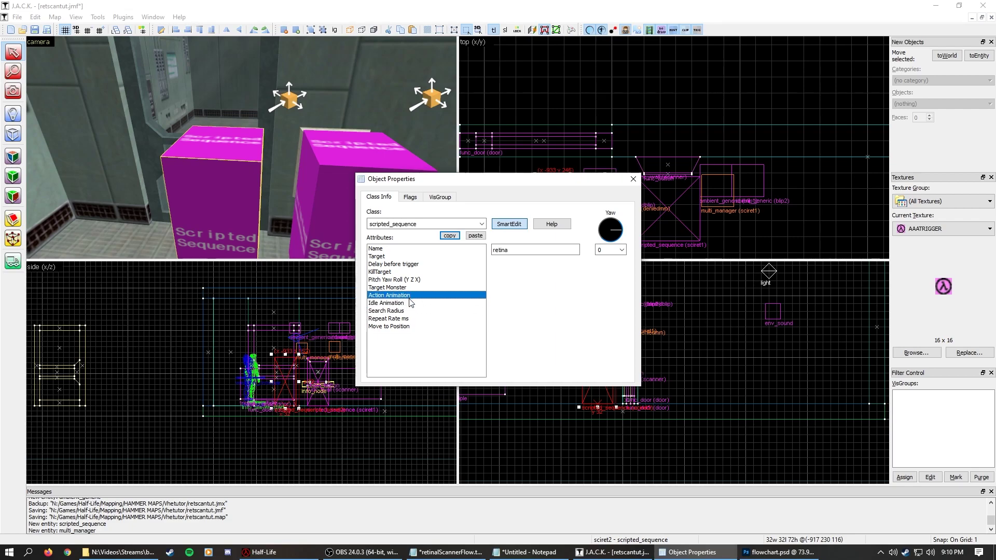
pyautogui.click(410, 286)
pyautogui.click(412, 257)
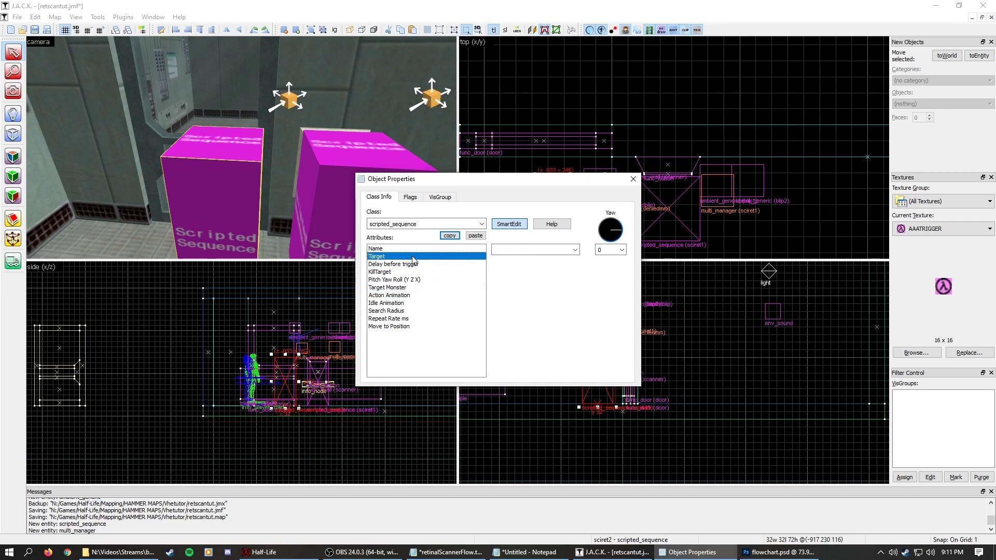
pyautogui.click(410, 196)
pyautogui.click(380, 197)
pyautogui.click(633, 179)
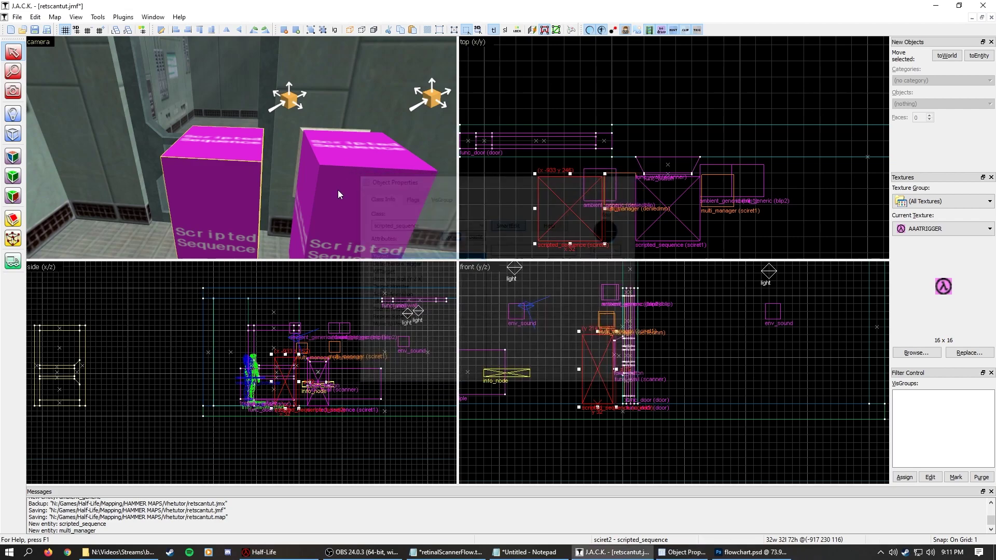
# - Drag sciret2 in the top view onto sciret1's spot at x -885, y 246
pyautogui.moveTo(670, 219); pyautogui.dragTo(672, 216)
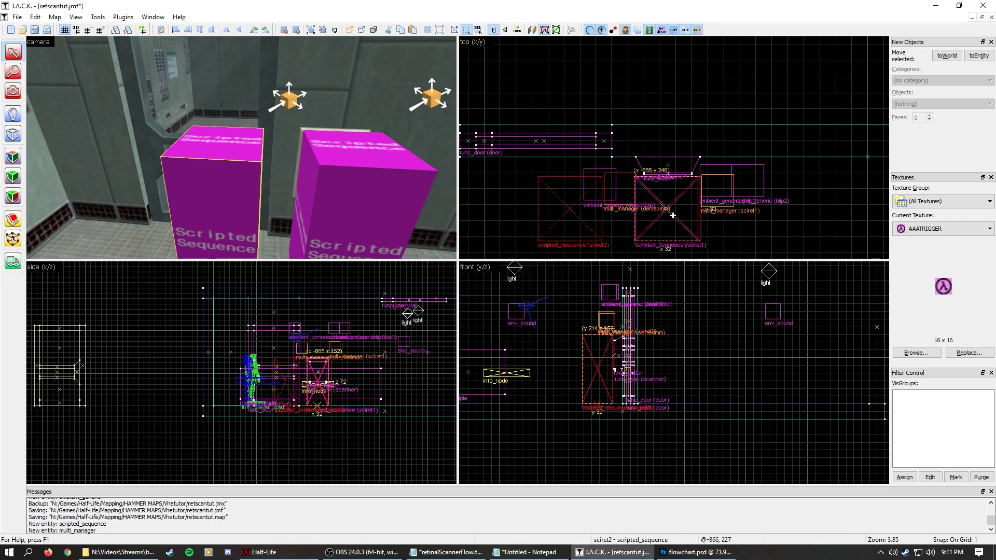
pyautogui.press('Escape')
pyautogui.press('z')
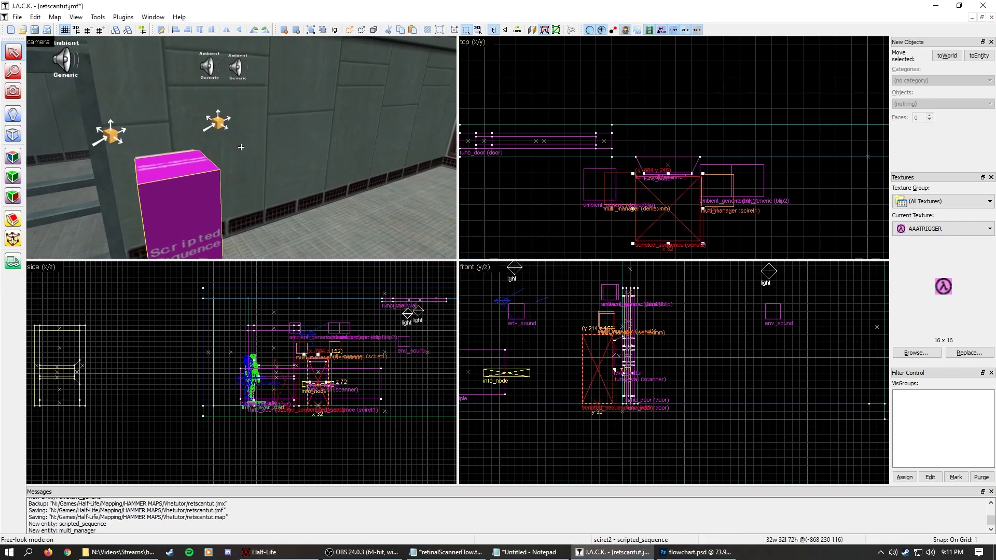
# - Clone the multi_manager to the right and edit its targetname
pyautogui.press('z')
pyautogui.click(246, 142)
pyautogui.keyDown('shift'); pyautogui.moveTo(718, 189); pyautogui.dragTo(755, 189); pyautogui.keyUp('shift')
pyautogui.doubleClick(266, 132)
pyautogui.click(421, 248)
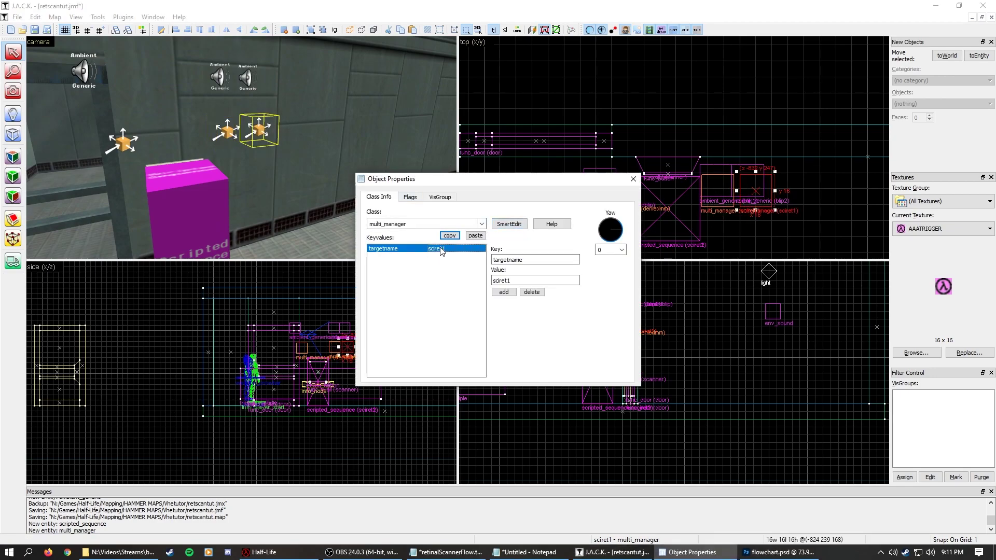
pyautogui.click(524, 280)
pyautogui.write('2')
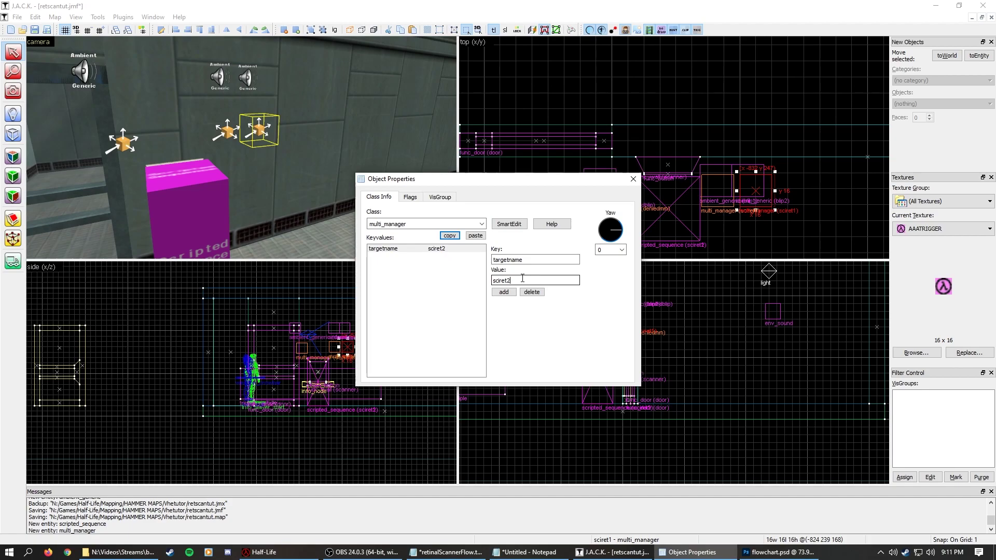
# - Begin adding a keyvalue to the other multi_manager, then cancel it
pyautogui.click(226, 132)
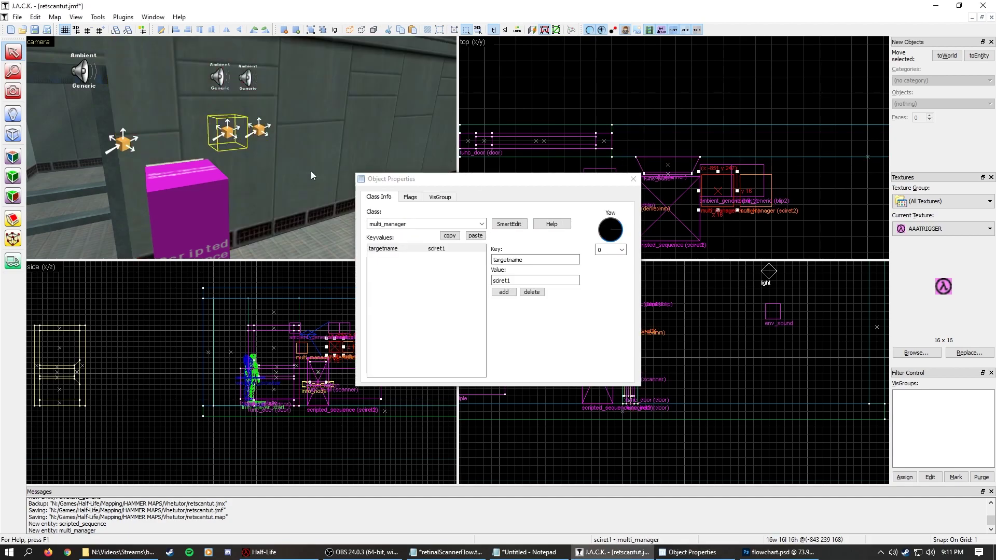
pyautogui.click(503, 292)
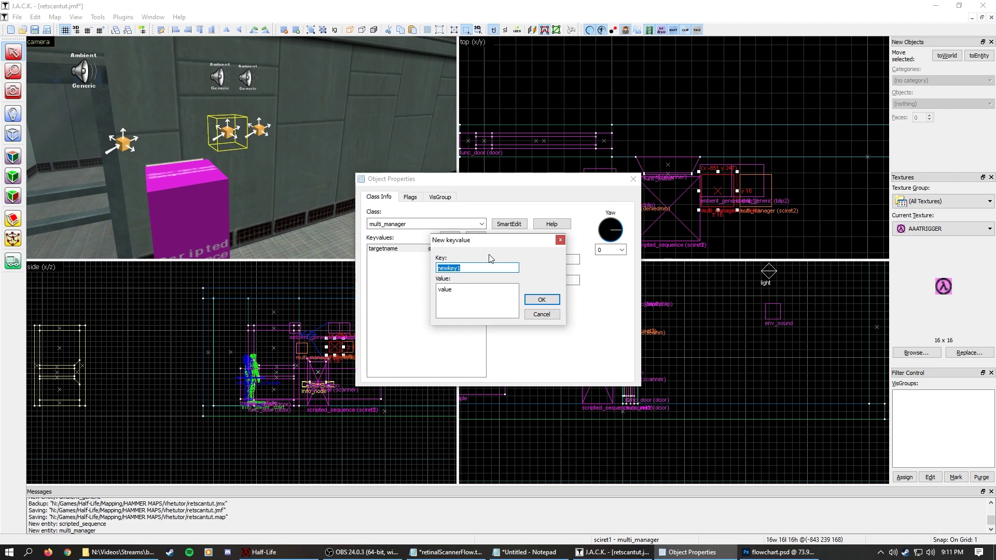
pyautogui.moveTo(444, 244); pyautogui.dragTo(383, 278)
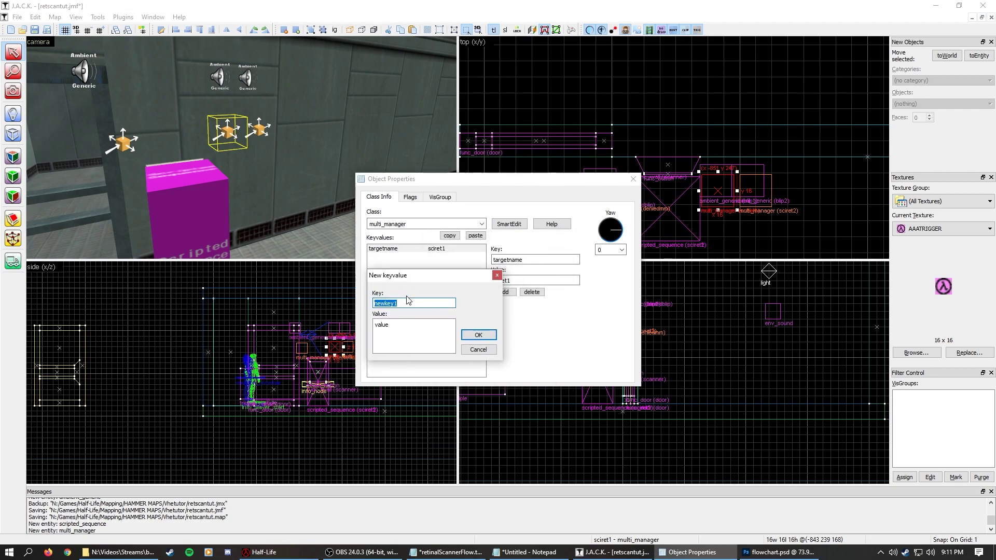
pyautogui.write('ret')
pyautogui.press('BackSpace')
pyautogui.write('sci')
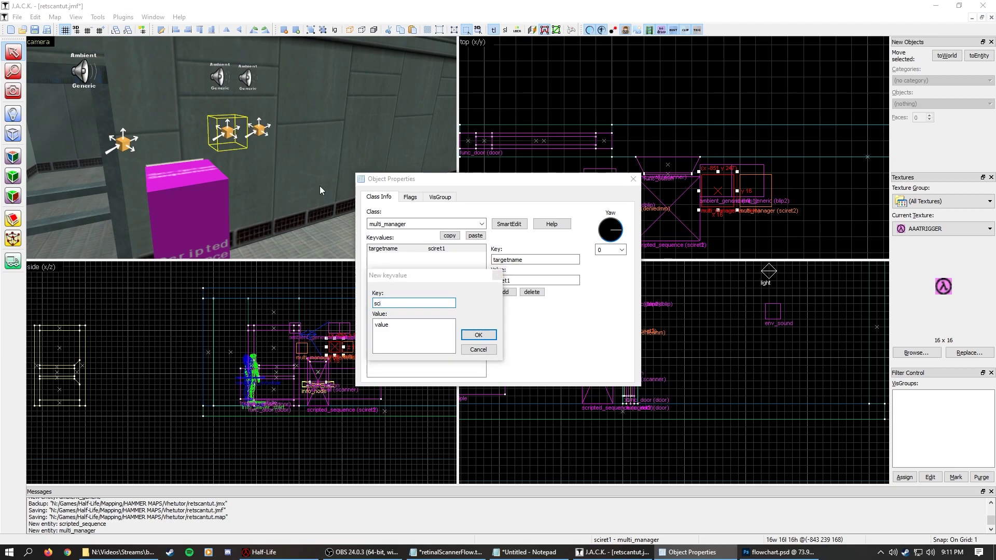
pyautogui.click(478, 349)
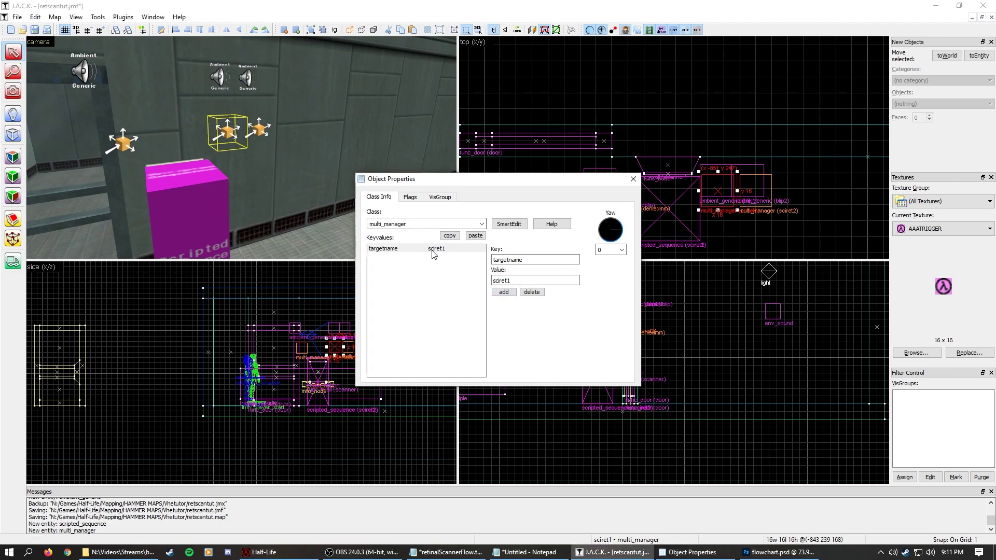
# - Rename the sciret1 multi_manager's targetname to retmm1
pyautogui.click(125, 145)
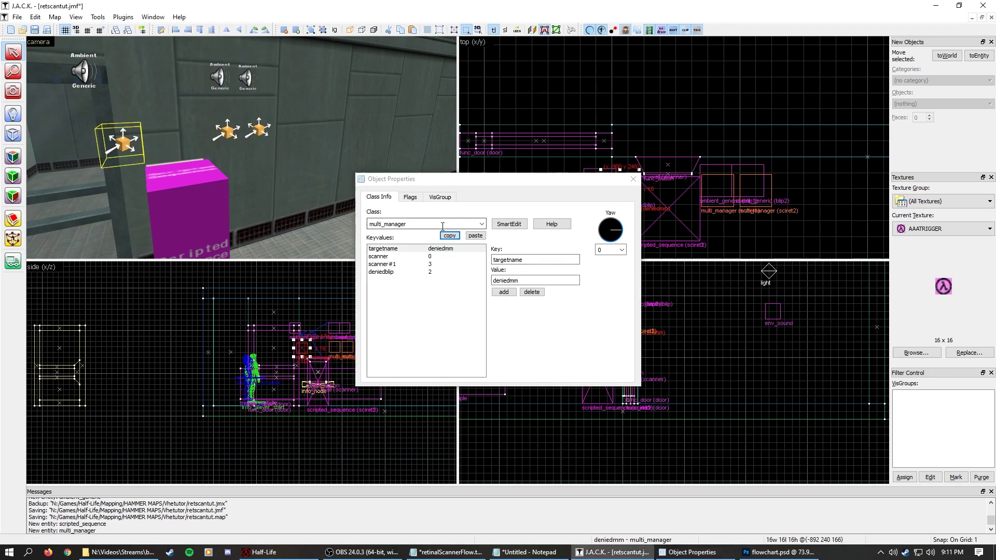
pyautogui.click(223, 132)
pyautogui.doubleClick(534, 279)
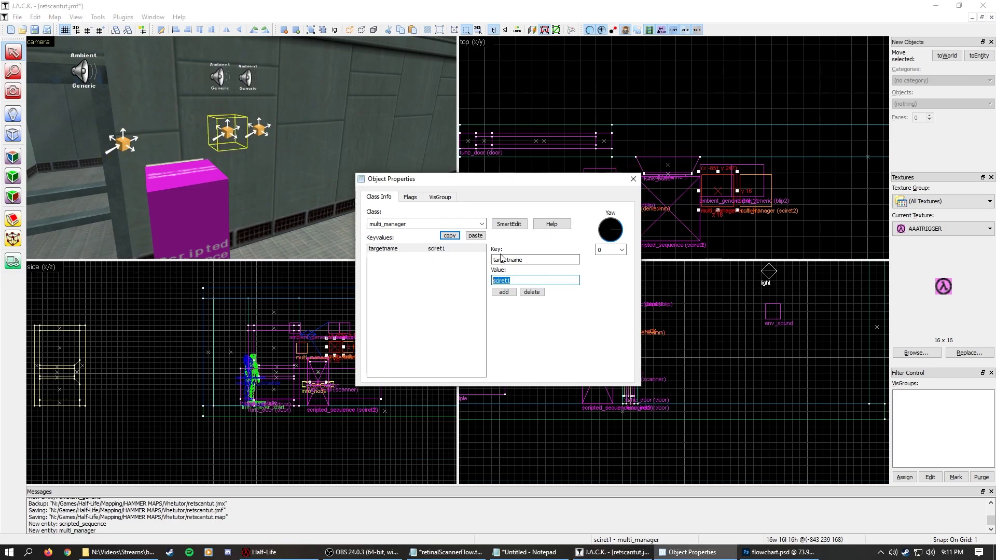
pyautogui.write('retmm1')
pyautogui.press('BackSpace')
pyautogui.press('BackSpace')
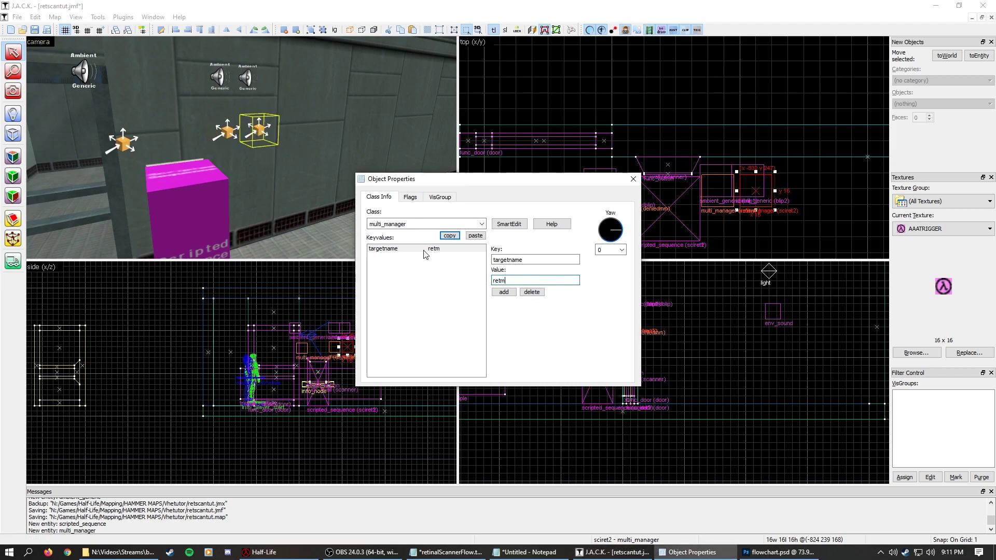
# - Open retmm1's properties and add target retmm2 with delay 0
pyautogui.click(633, 179)
pyautogui.click(185, 223)
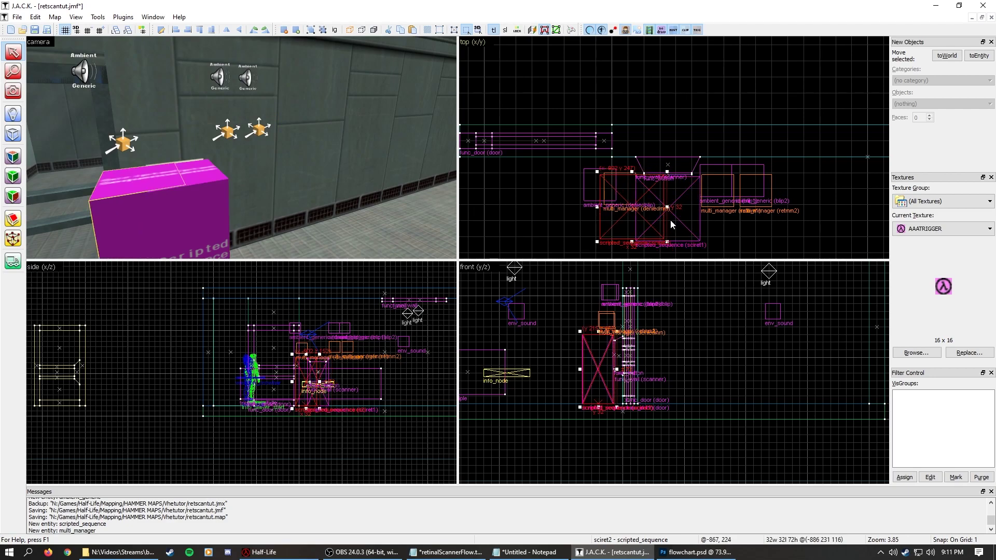
pyautogui.scroll(3, 670, 224)
pyautogui.click(227, 130)
pyautogui.hotkey('alt', 'Return')
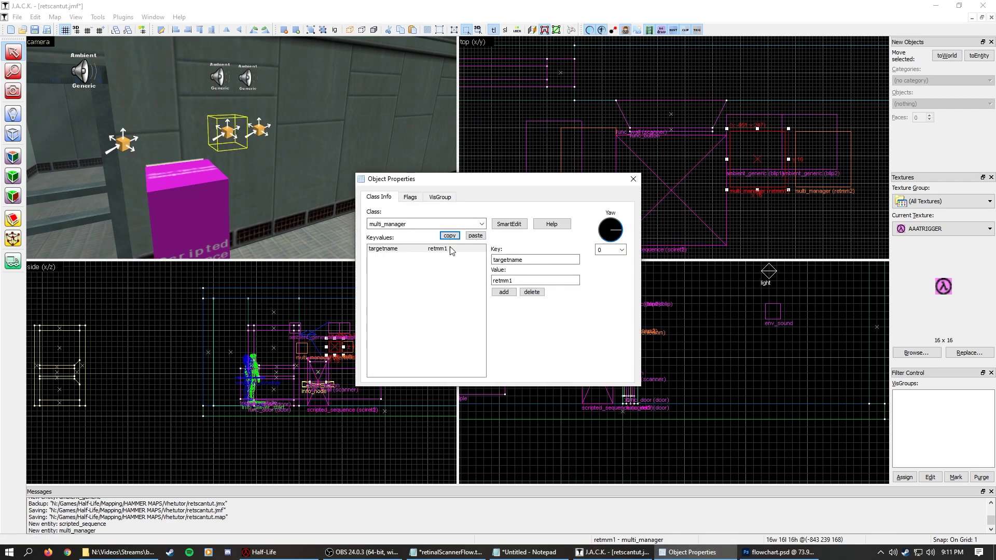
pyautogui.click(503, 293)
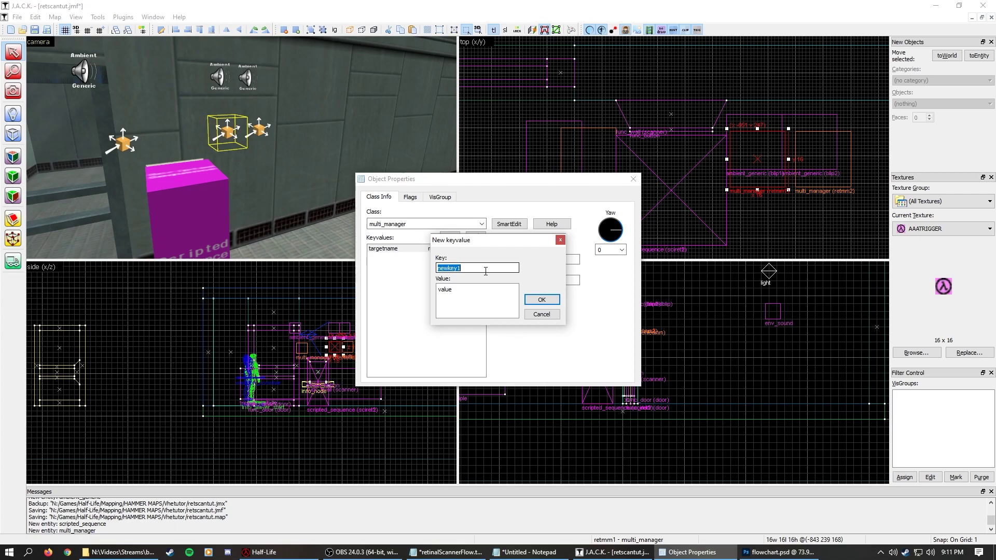
pyautogui.write('retmm2')
pyautogui.click(541, 300)
# - Add scanner at 1.3, scanner#1 at 3.5 and sciret2 at 0 to retmm1
pyautogui.click(504, 293)
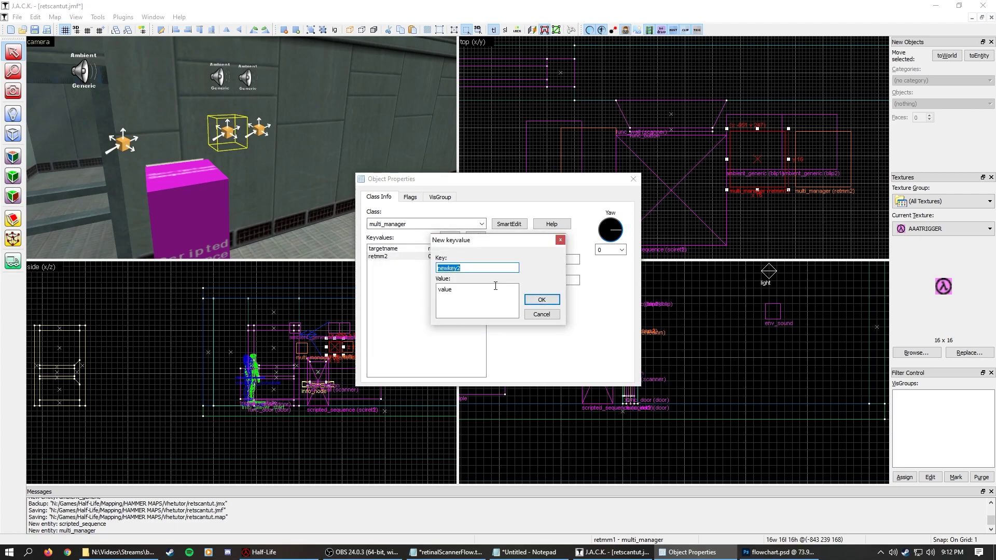
pyautogui.write('scanner')
pyautogui.press('Tab')
pyautogui.click(542, 299)
pyautogui.click(506, 294)
pyautogui.write('scanner')
pyautogui.press('Tab')
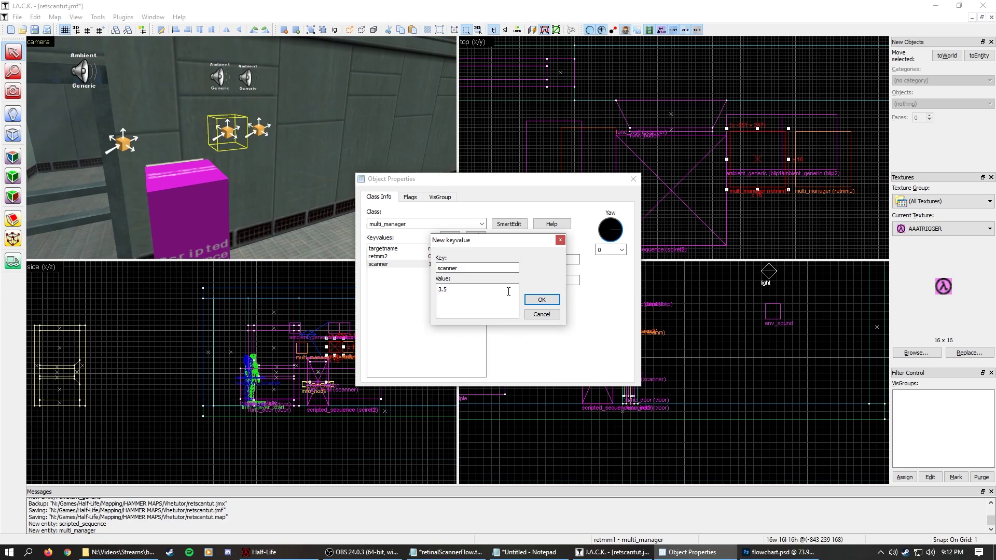
pyautogui.click(541, 302)
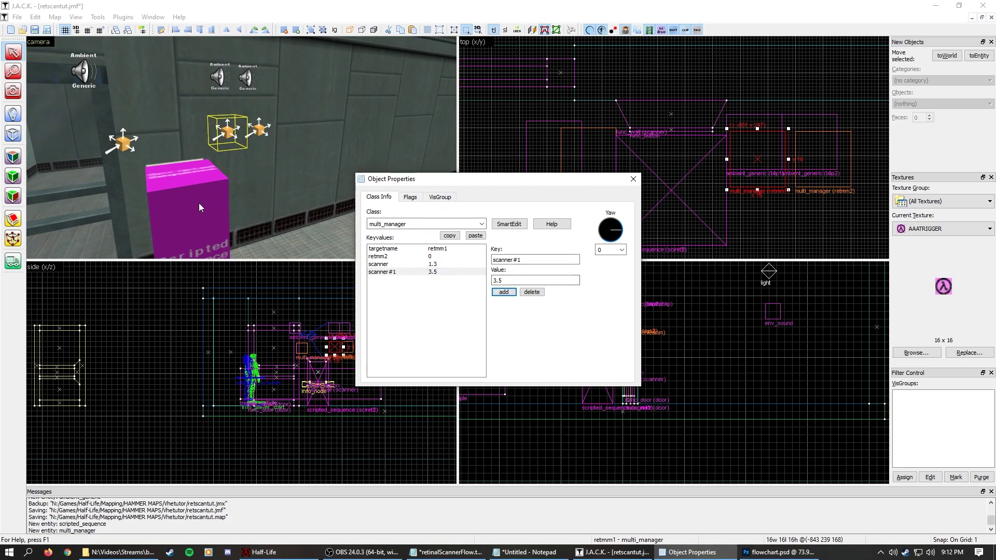
pyautogui.click(507, 293)
pyautogui.write('sciret2')
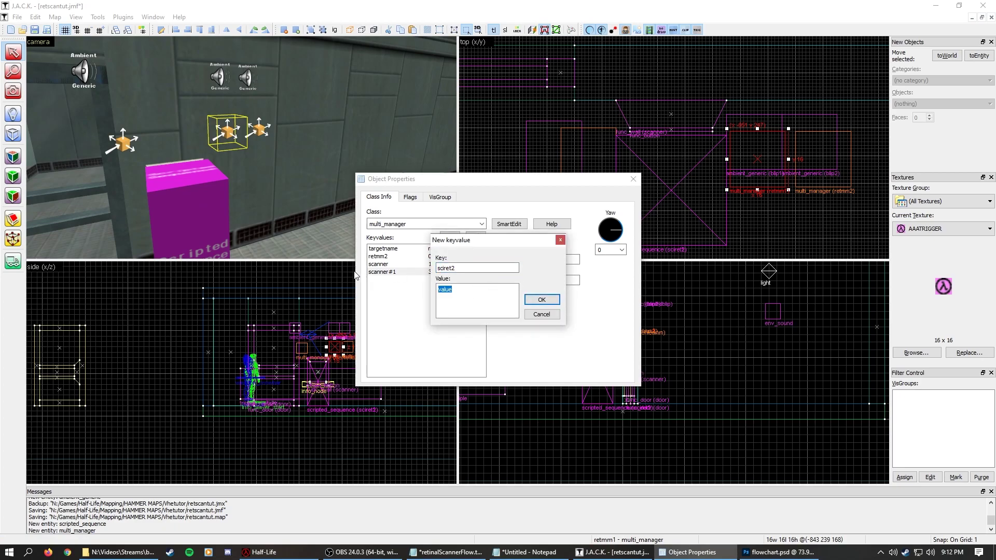
pyautogui.click(548, 301)
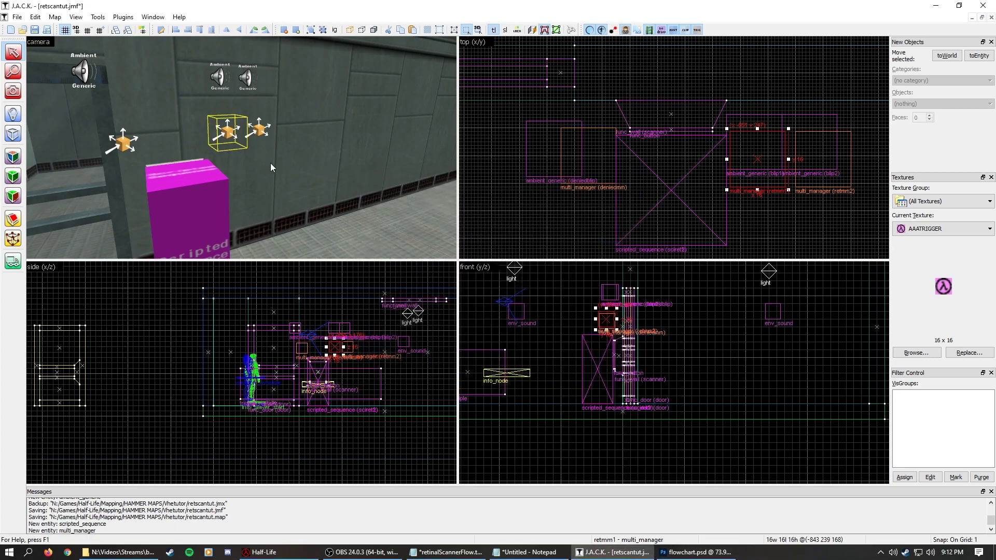
pyautogui.press('z')
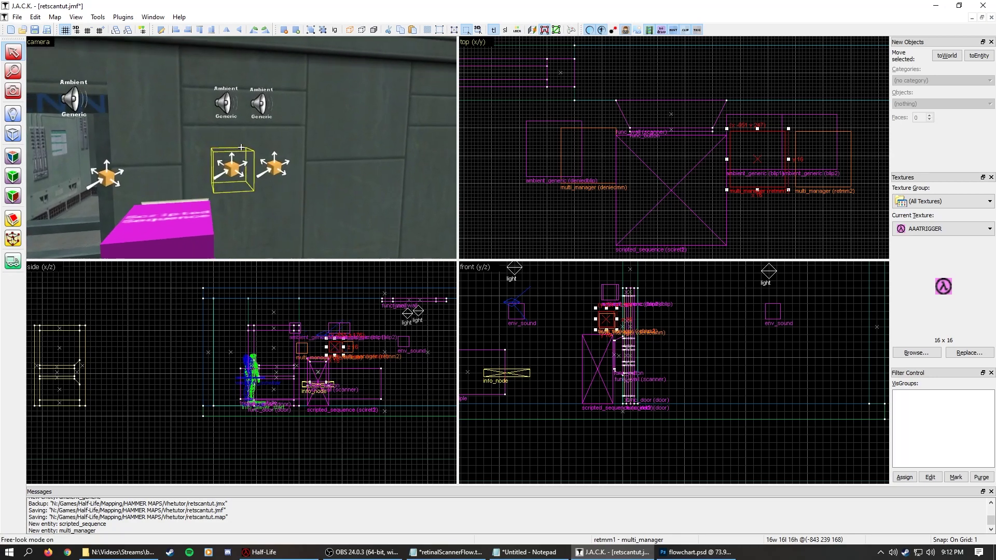
# - Check the blip sound entity's sound file while retmm2's properties are open
pyautogui.click(262, 165)
pyautogui.hotkey('alt', 'Return')
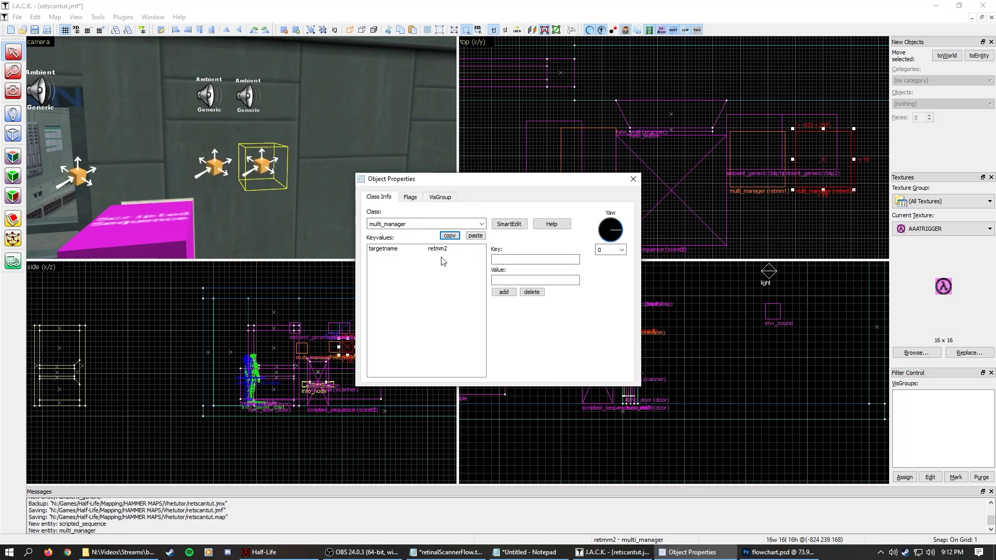
pyautogui.click(201, 95)
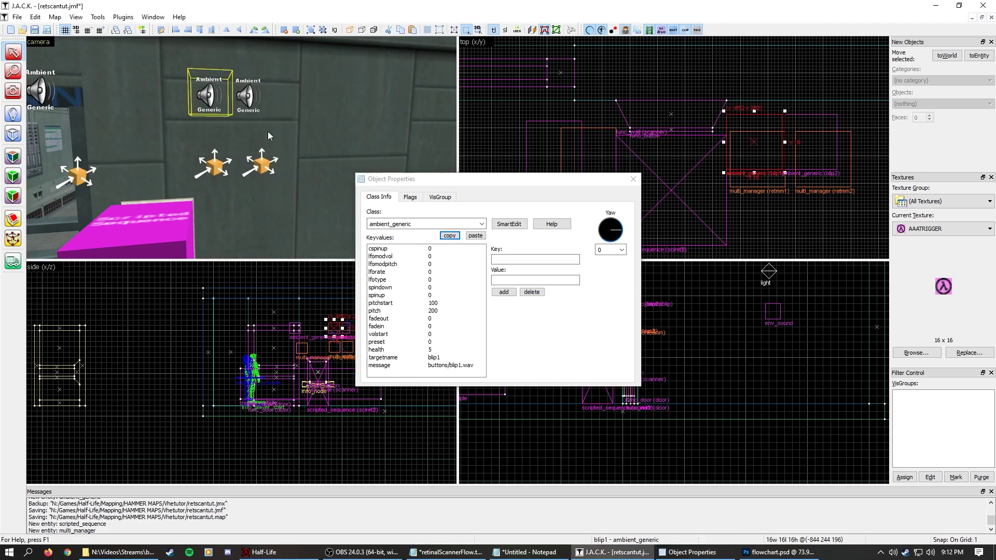
pyautogui.click(510, 224)
pyautogui.click(411, 257)
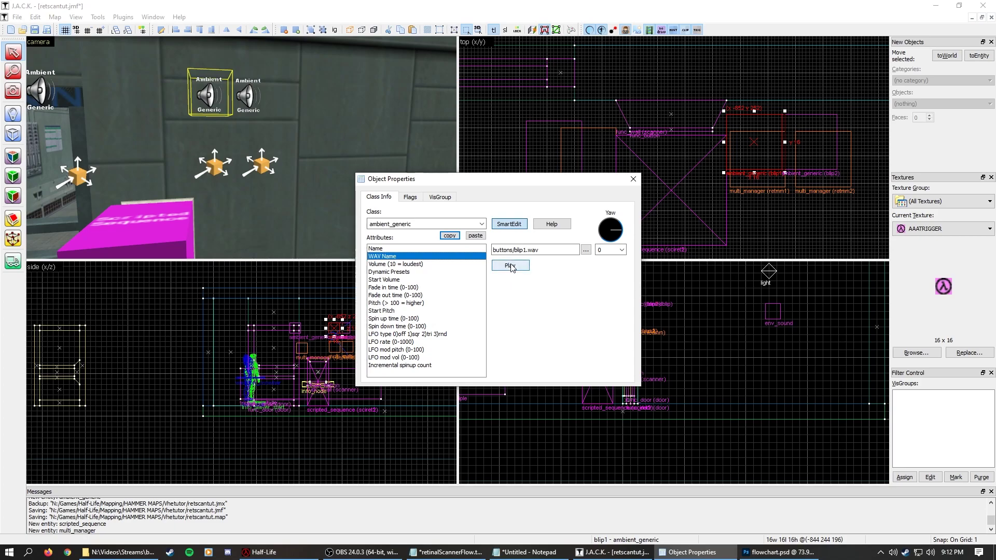
pyautogui.click(265, 166)
pyautogui.click(508, 227)
pyautogui.click(501, 289)
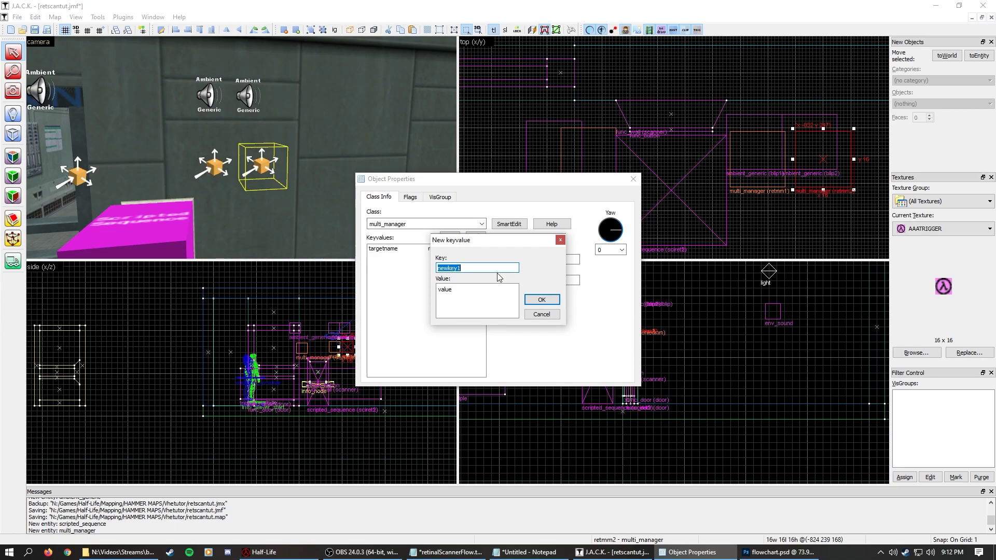
pyautogui.click(542, 315)
# - Recheck the blip1 sound entity and scripted sequence, then reopen retmm2's properties
pyautogui.click(631, 180)
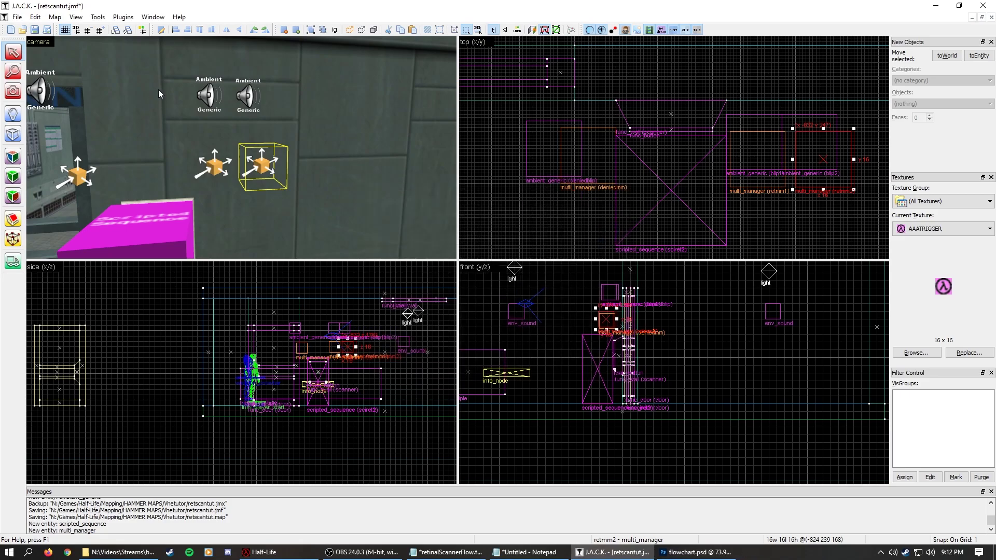
pyautogui.click(206, 93)
pyautogui.hotkey('alt', 'Return')
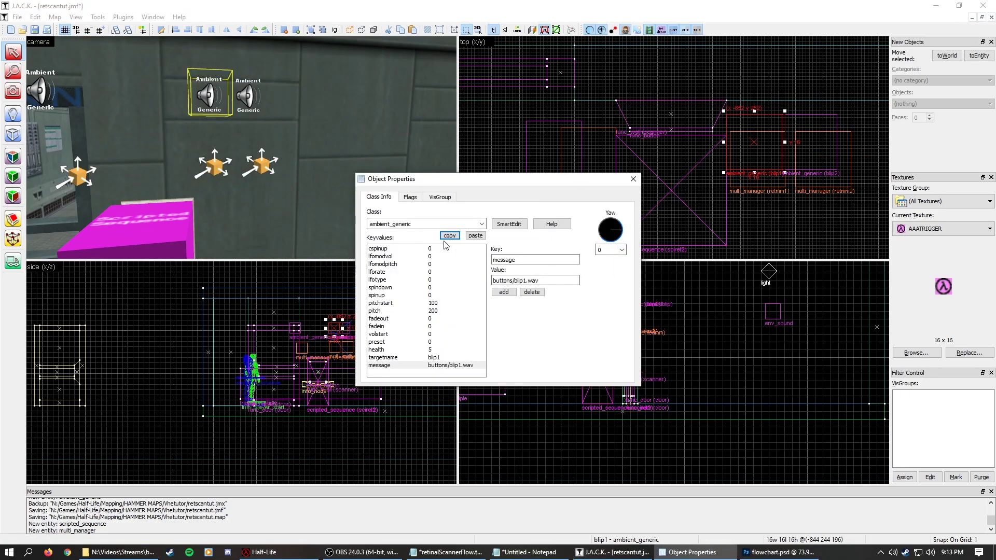
pyautogui.click(509, 224)
pyautogui.click(428, 249)
pyautogui.click(407, 164)
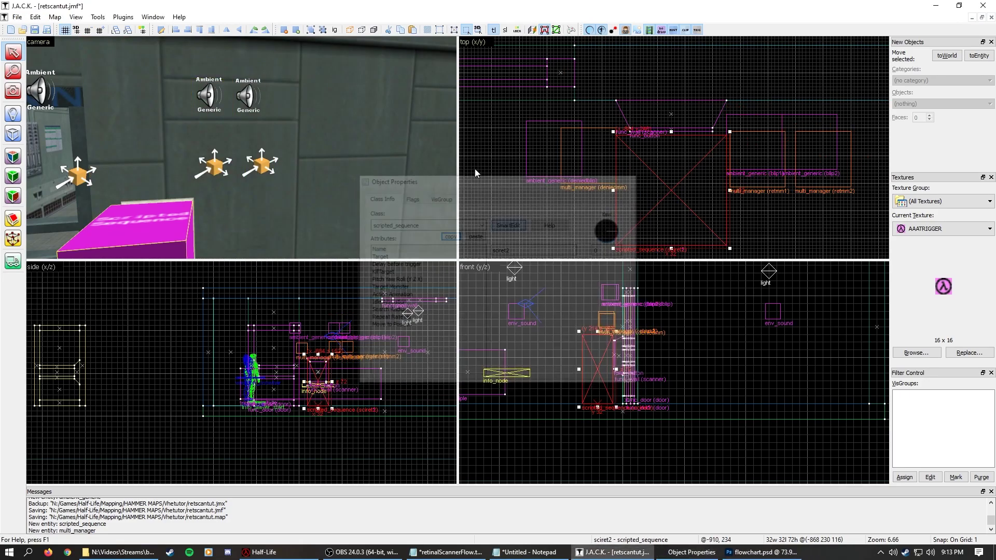
pyautogui.click(262, 165)
pyautogui.hotkey('alt', 'Return')
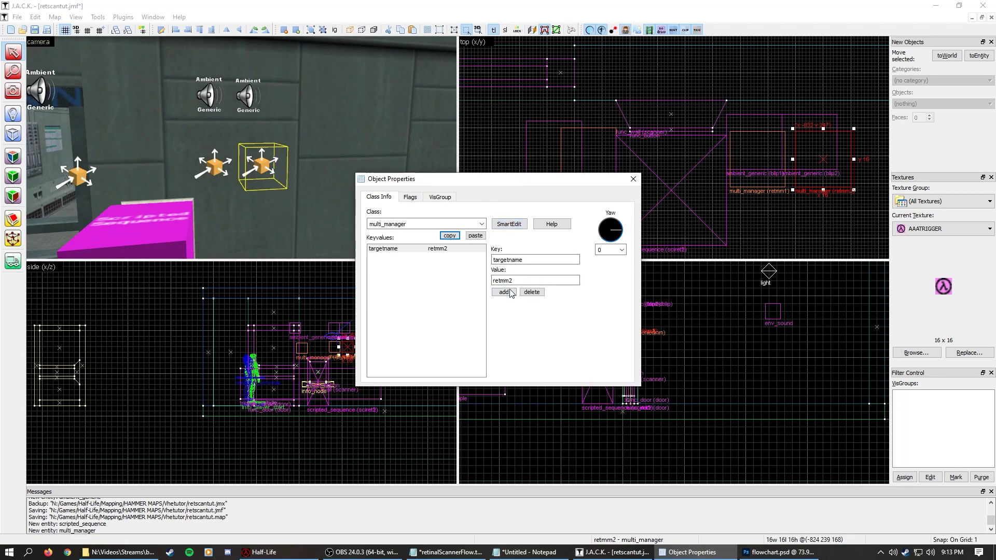
# - Give retmm2 keyvalues blip1 at .1 through 3, blip2 at 3.5, and door at 4
pyautogui.click(510, 292)
pyautogui.write('blip1')
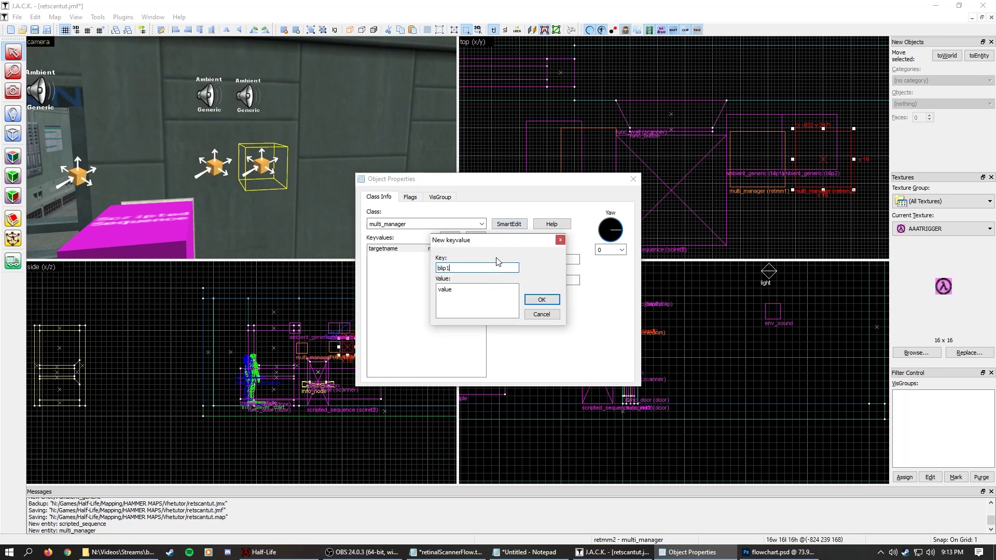
pyautogui.press('Tab')
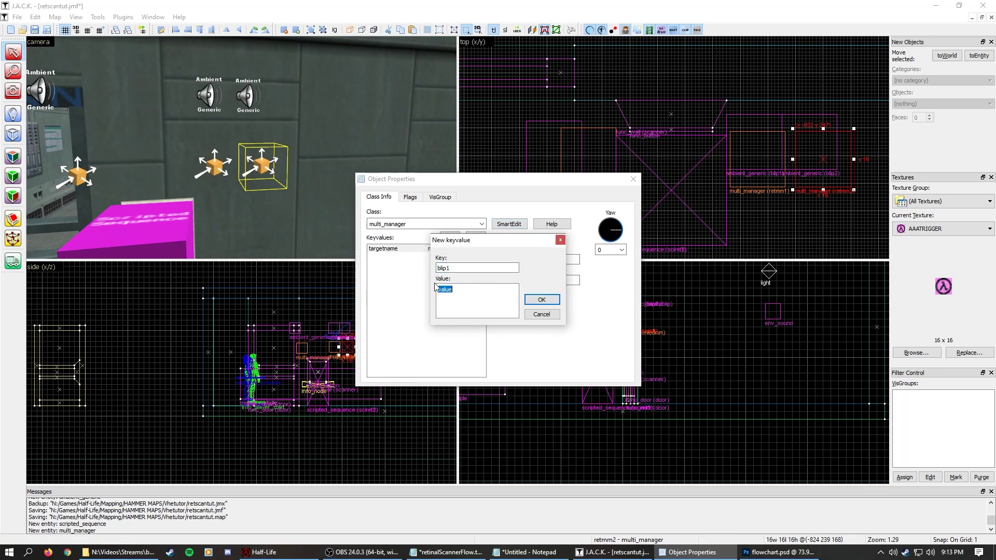
pyautogui.write('0.1')
pyautogui.write('.1')
pyautogui.press('Return')
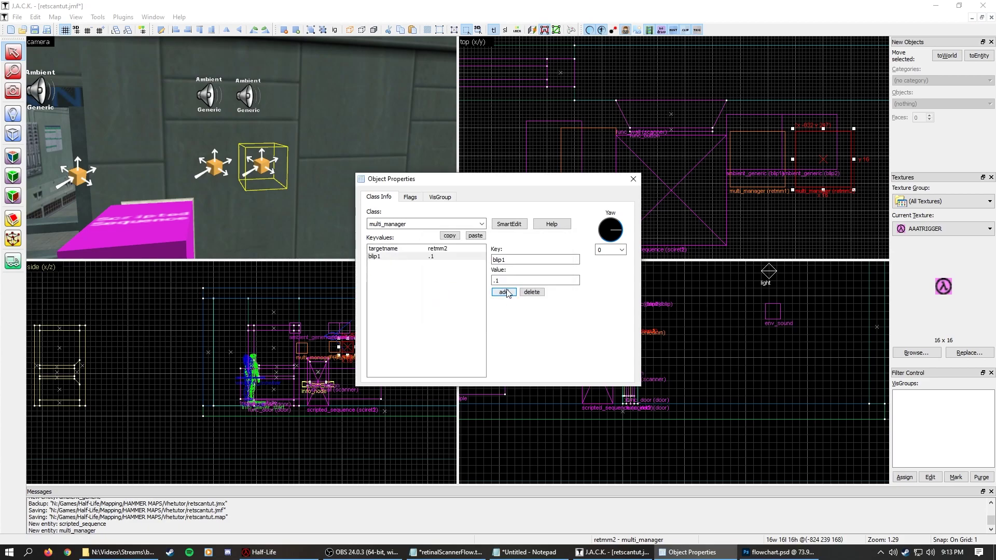
pyautogui.click(508, 294)
pyautogui.write('blip1')
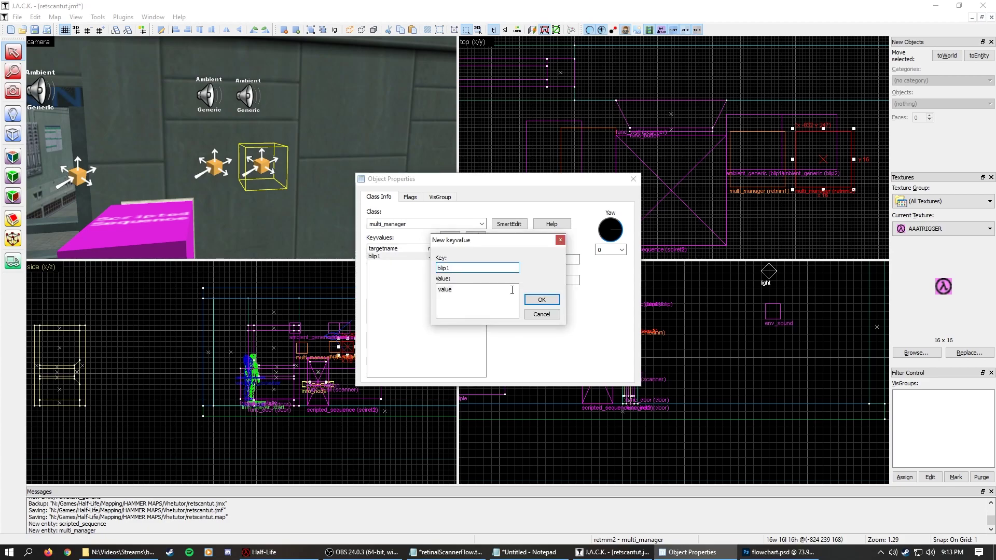
pyautogui.press('Tab')
pyautogui.click(542, 299)
pyautogui.click(507, 294)
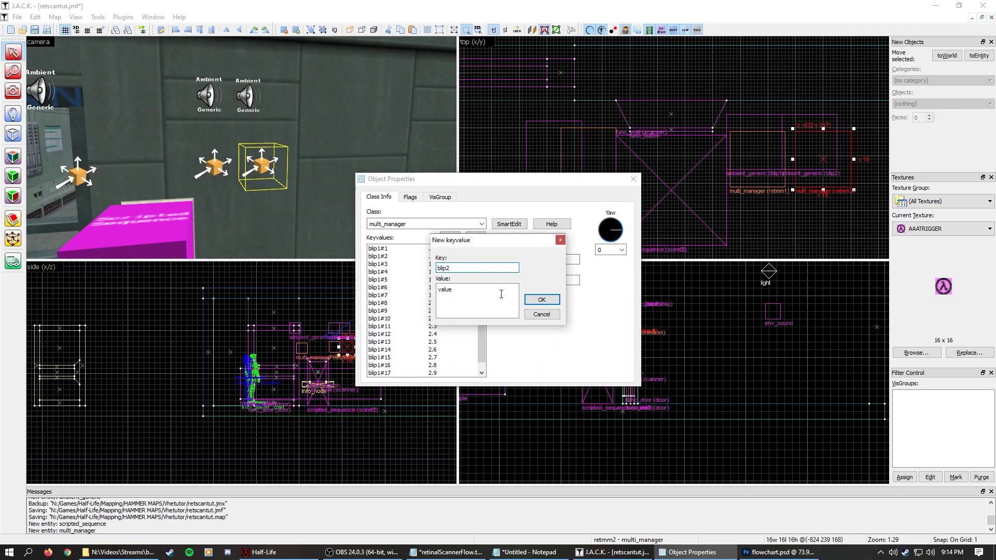
pyautogui.press('Tab')
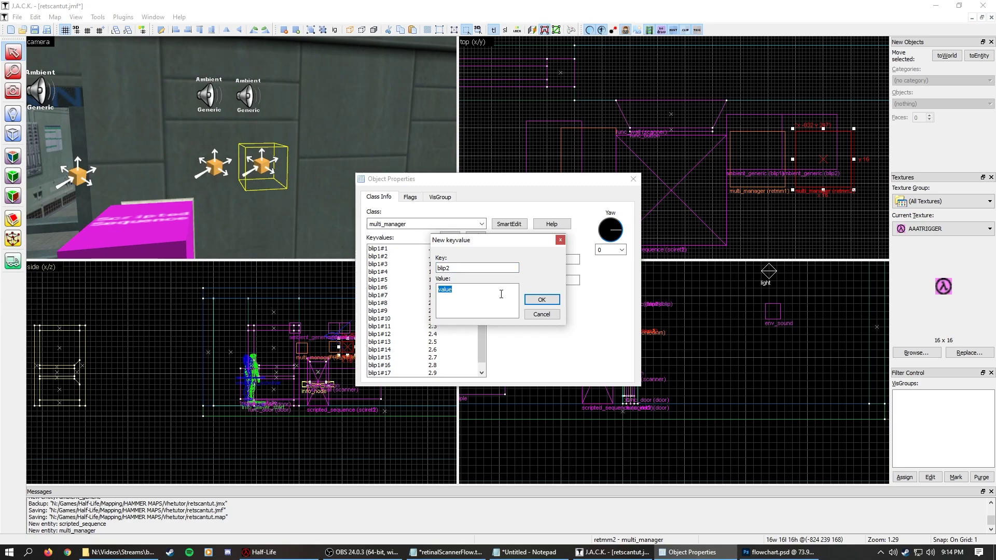
pyautogui.write('3.5')
pyautogui.press('Return')
pyautogui.press('Return')
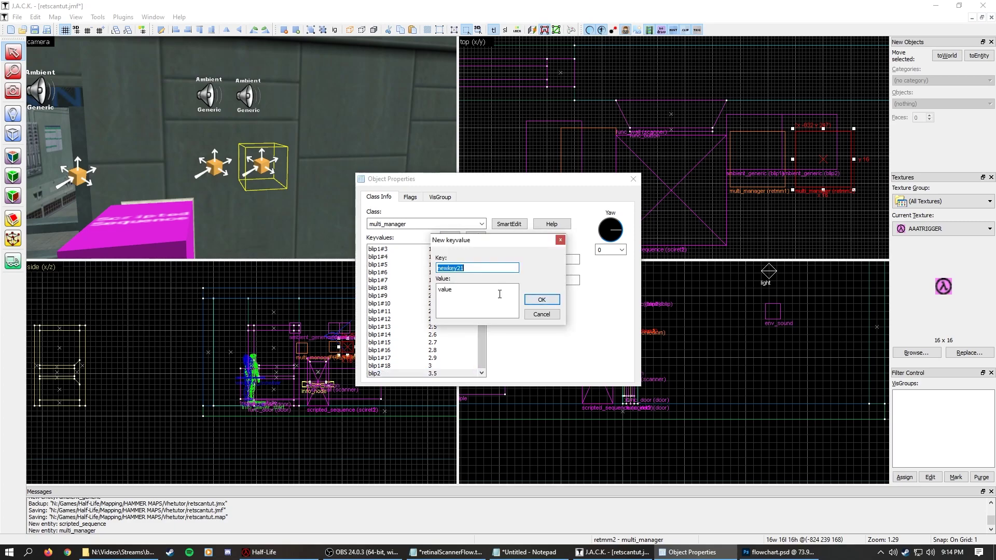
pyautogui.write('door')
pyautogui.press('Tab')
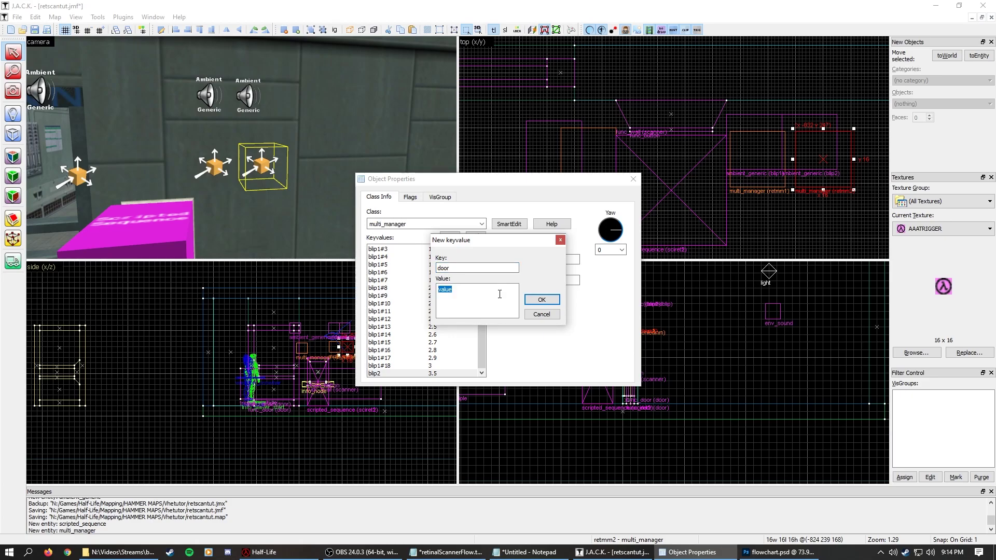
pyautogui.write('4')
pyautogui.click(543, 300)
pyautogui.click(634, 179)
pyautogui.press('z')
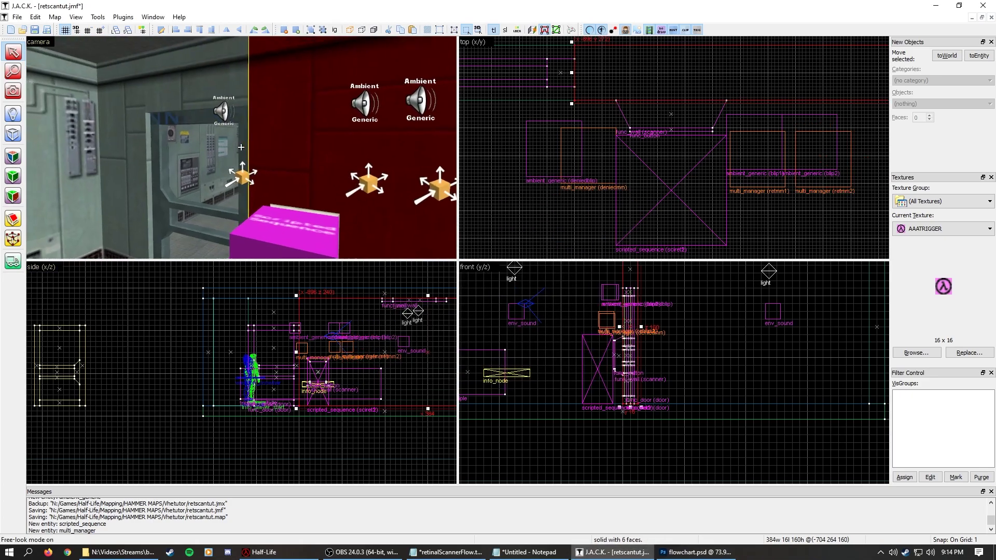
pyautogui.press('z')
pyautogui.click(284, 164)
pyautogui.hotkey('alt', 'Return')
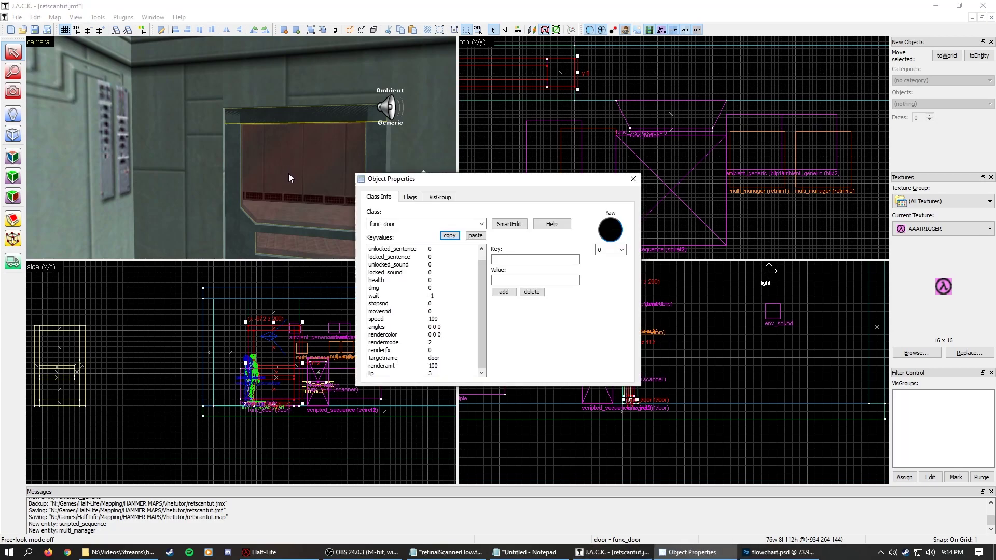
pyautogui.click(410, 197)
pyautogui.click(380, 198)
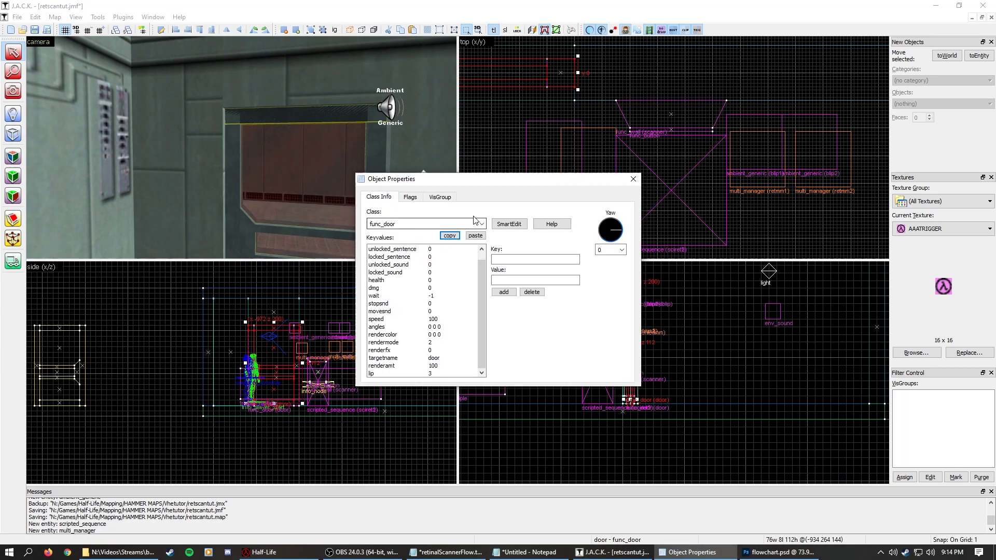
pyautogui.click(506, 225)
pyautogui.click(410, 198)
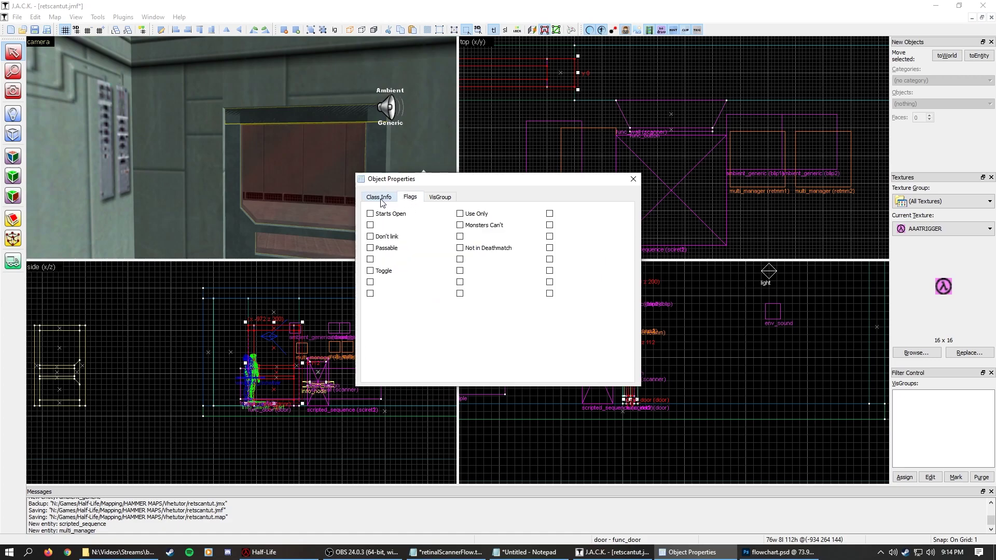
pyautogui.click(381, 198)
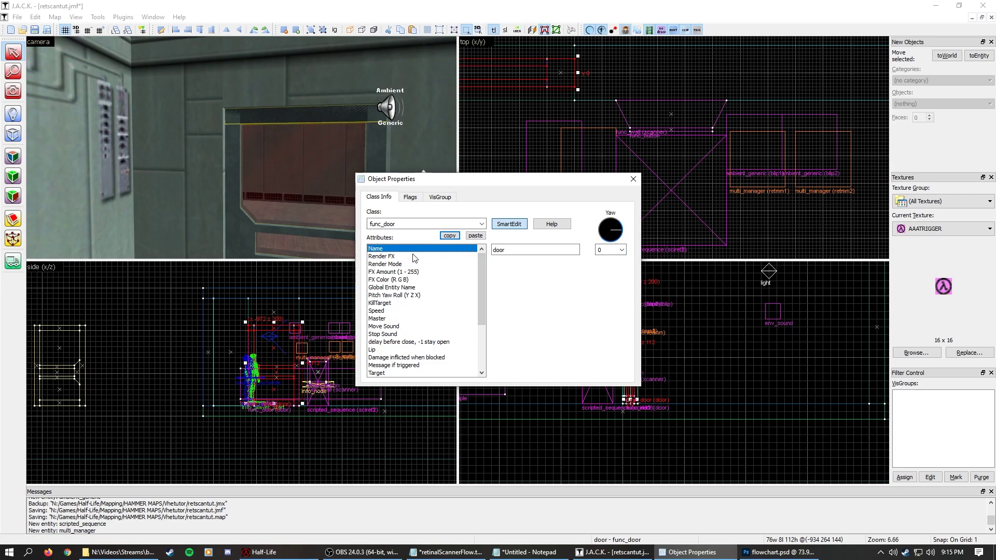
pyautogui.press('Down')
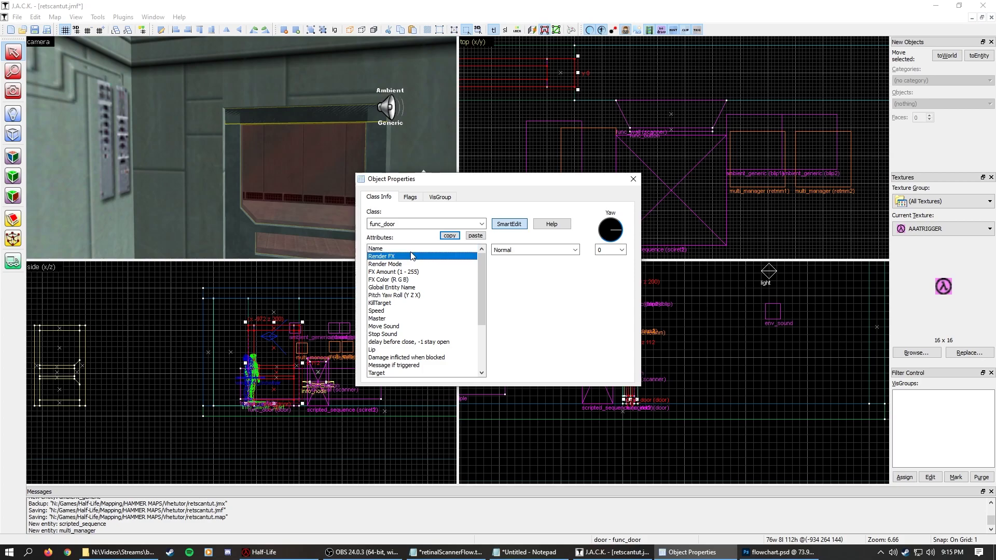
pyautogui.press('Down')
pyautogui.press('Down')
pyautogui.press('Down')
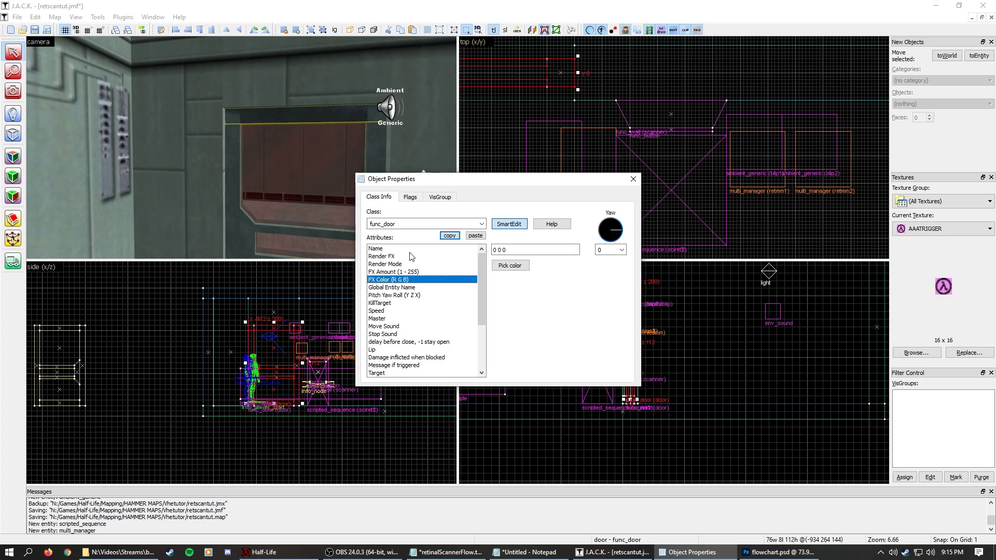
pyautogui.press('Down')
pyautogui.press('Home')
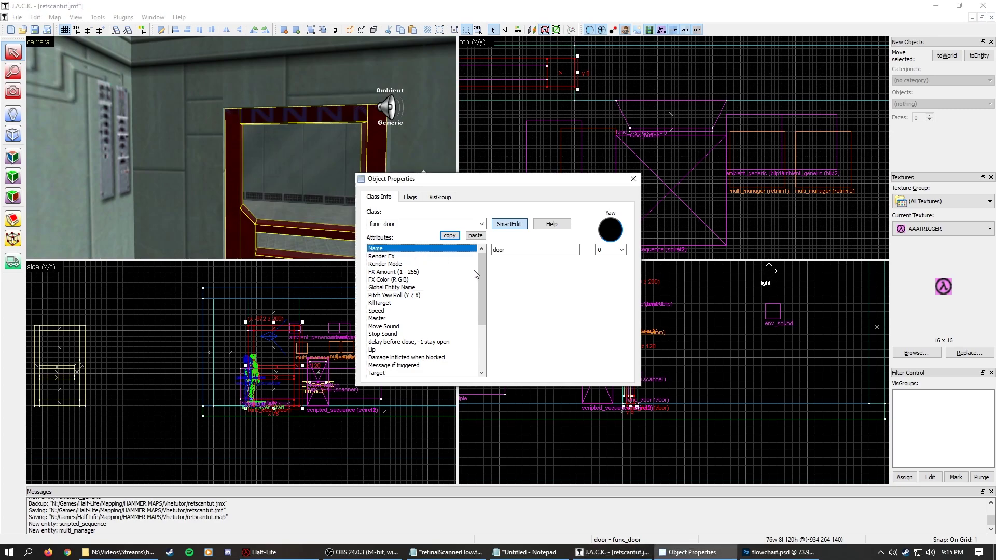
pyautogui.click(285, 171)
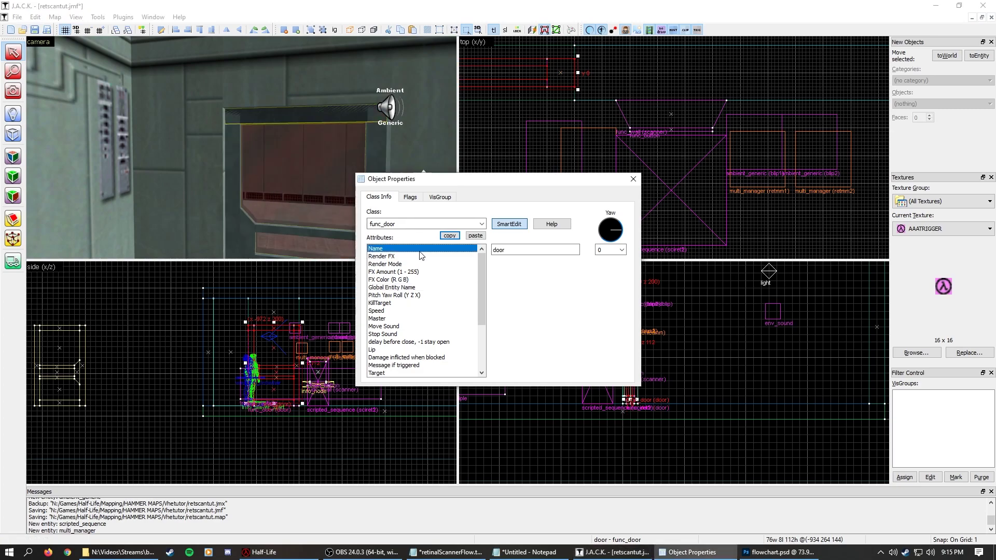
pyautogui.click(293, 186)
pyautogui.click(223, 217)
pyautogui.click(281, 122)
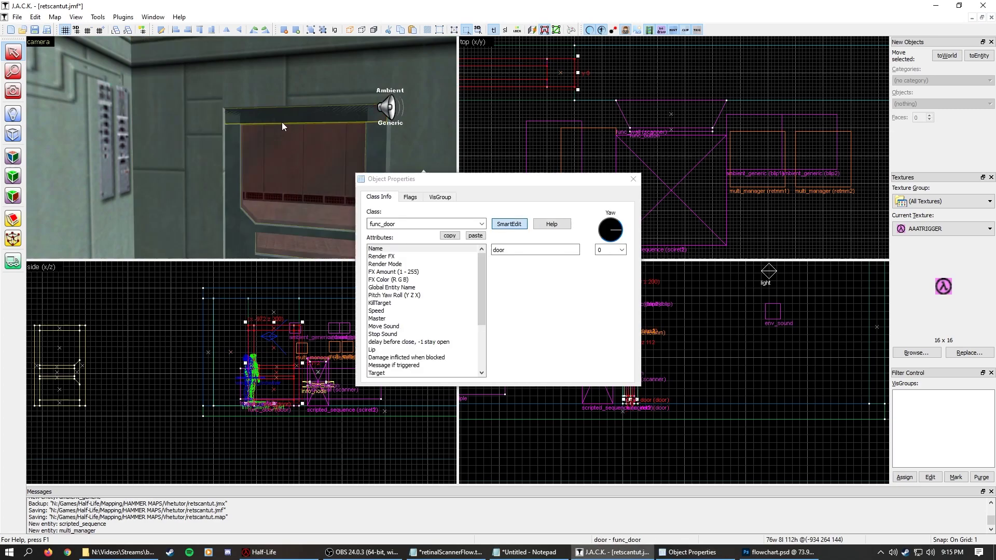
pyautogui.click(400, 250)
pyautogui.click(398, 303)
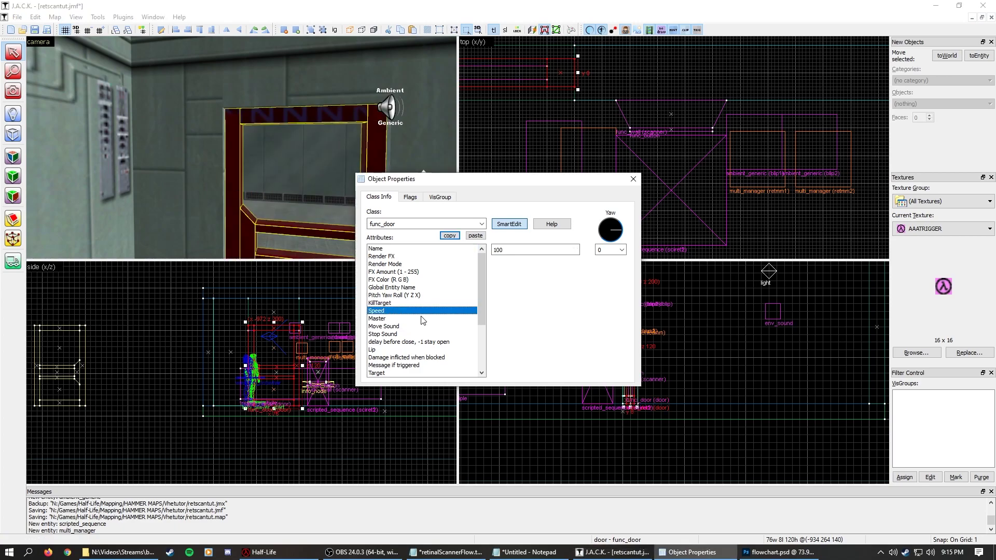
pyautogui.press('Down')
pyautogui.press('Down')
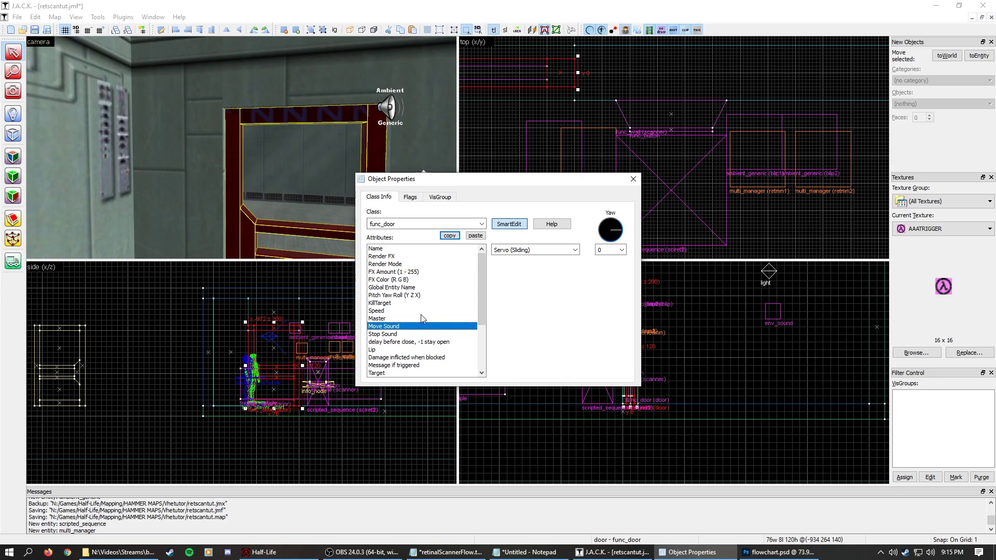
pyautogui.press('Down')
pyautogui.press('Down')
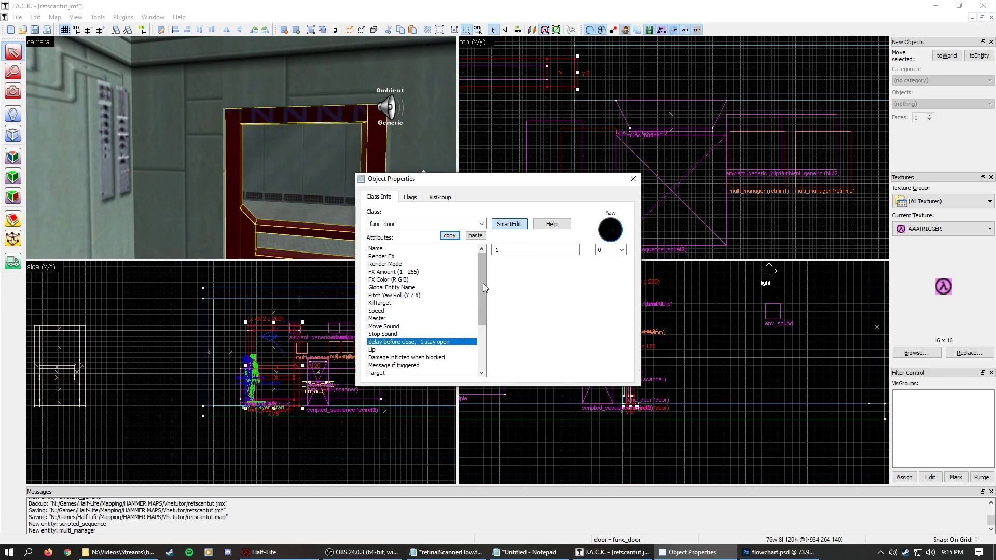
pyautogui.moveTo(483, 285); pyautogui.dragTo(483, 313)
pyautogui.press('Down')
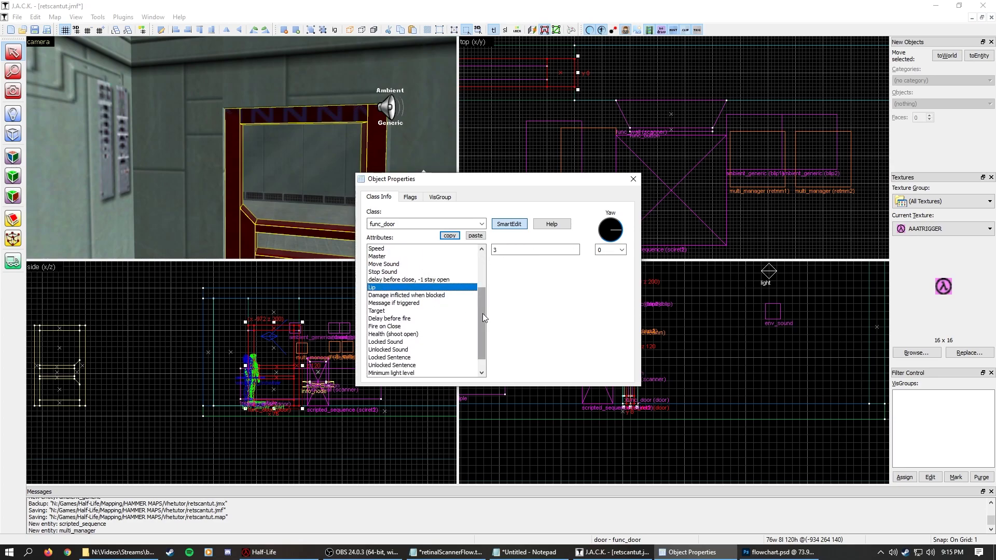
pyautogui.scroll(-1, 432, 304)
pyautogui.click(413, 373)
pyautogui.click(633, 179)
pyautogui.press('z')
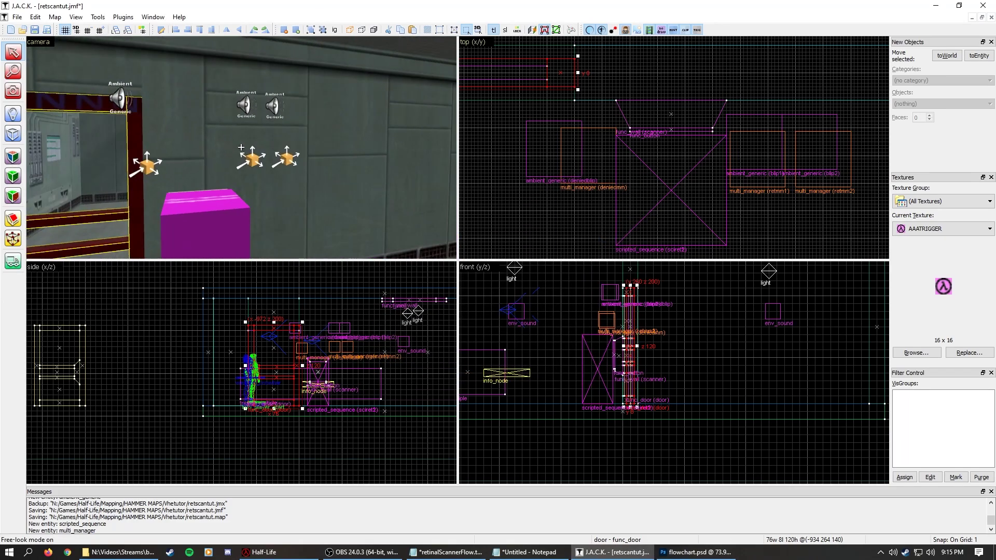
# - Inspect the retmm2, sciret2 and scanner#1 delays in retmm1's keyvalue list
pyautogui.press('z')
pyautogui.doubleClick(264, 160)
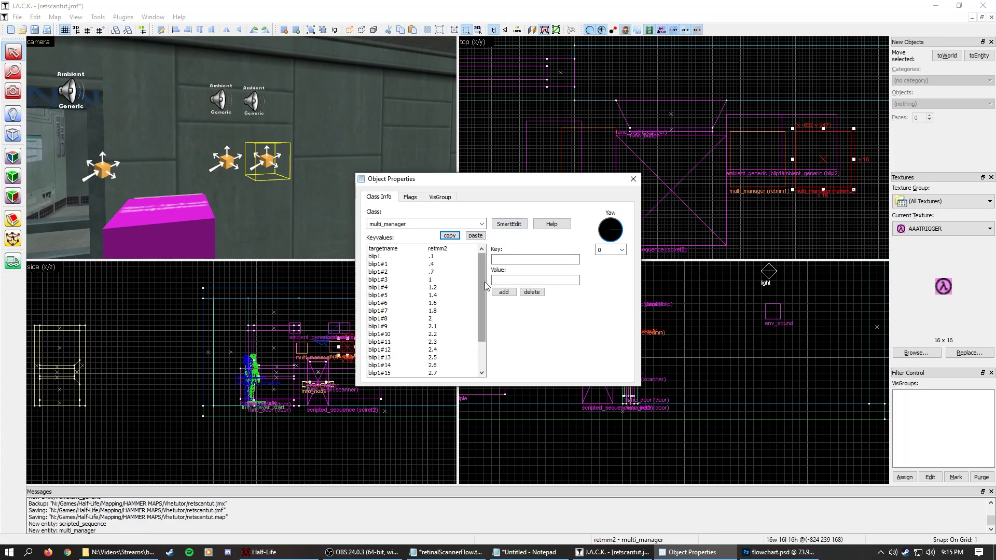
pyautogui.click(633, 179)
pyautogui.doubleClick(227, 160)
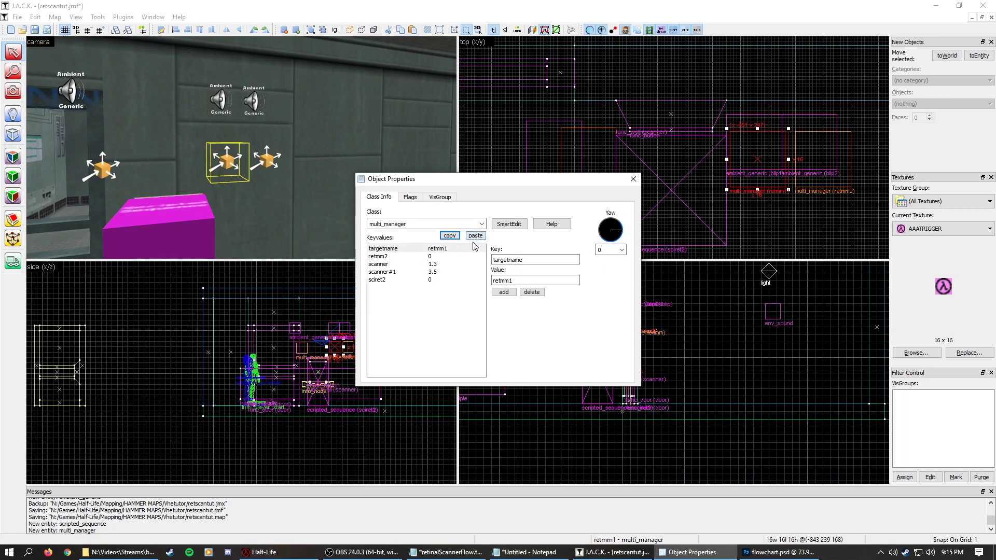
pyautogui.click(406, 257)
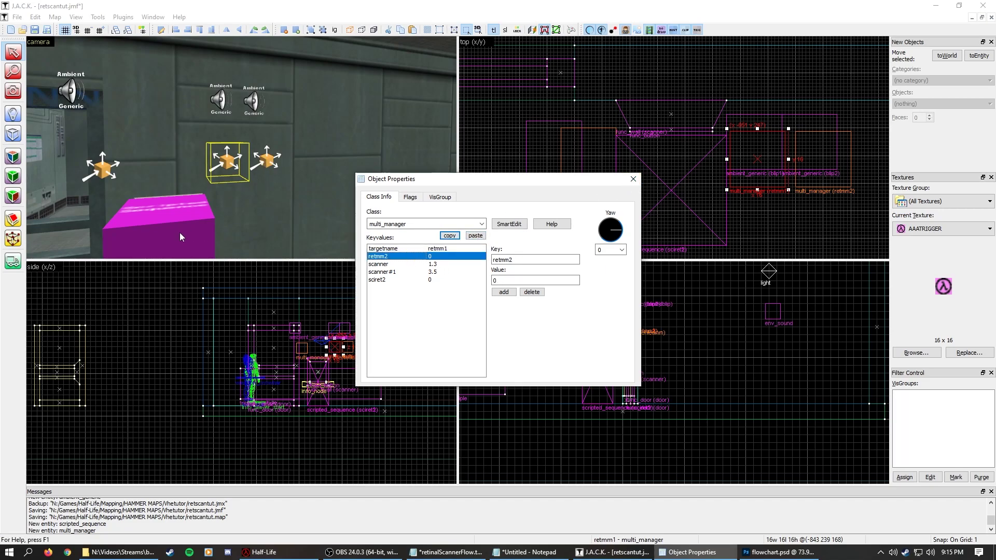
pyautogui.click(382, 280)
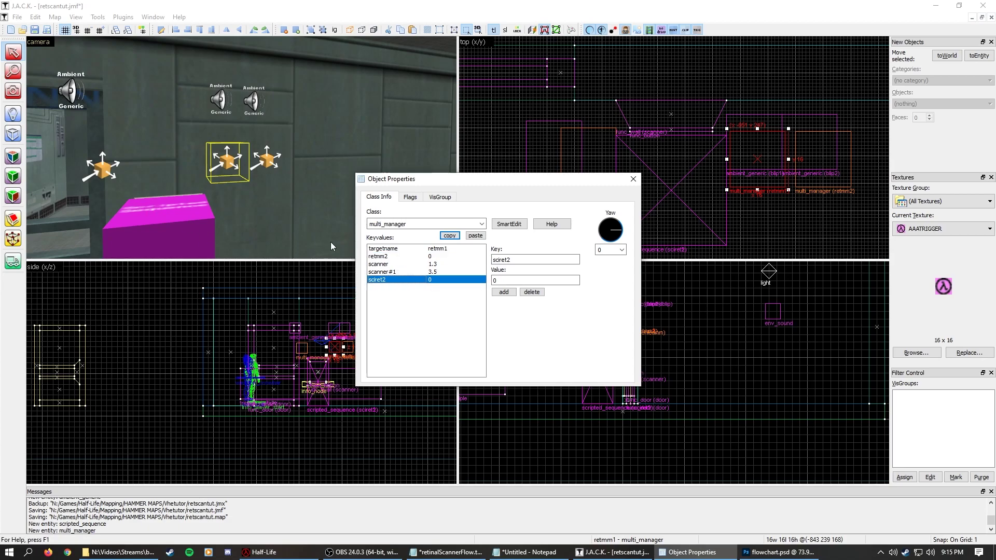
pyautogui.click(398, 269)
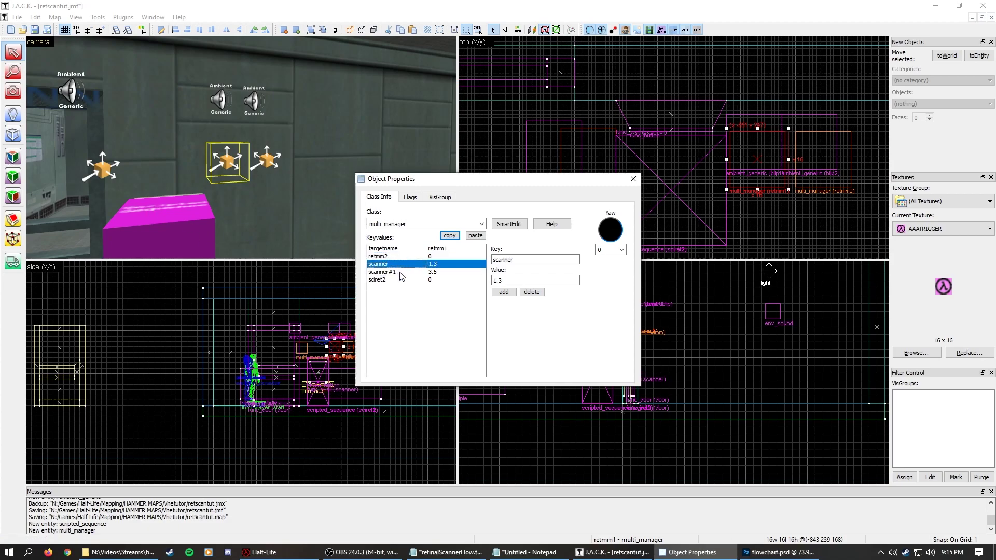
# - Switch between retmm2 and retmm1 to compare their blip and target lists
pyautogui.click(267, 161)
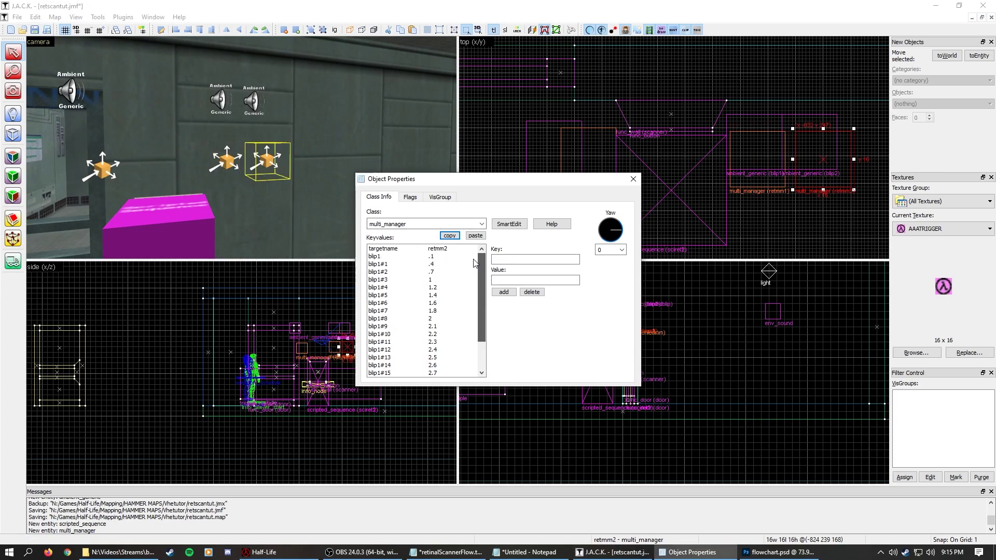
pyautogui.scroll(-2, 485, 343)
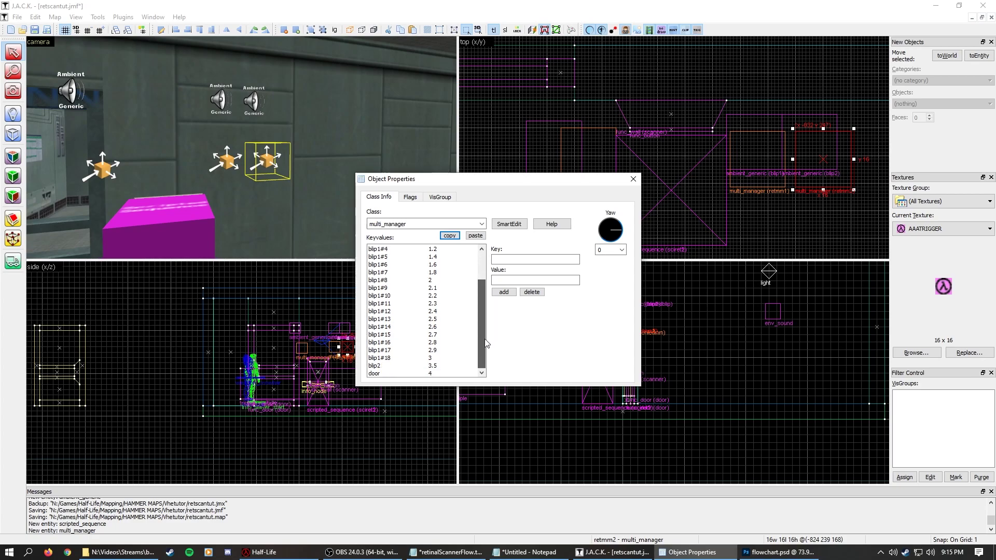
pyautogui.scroll(2, 486, 271)
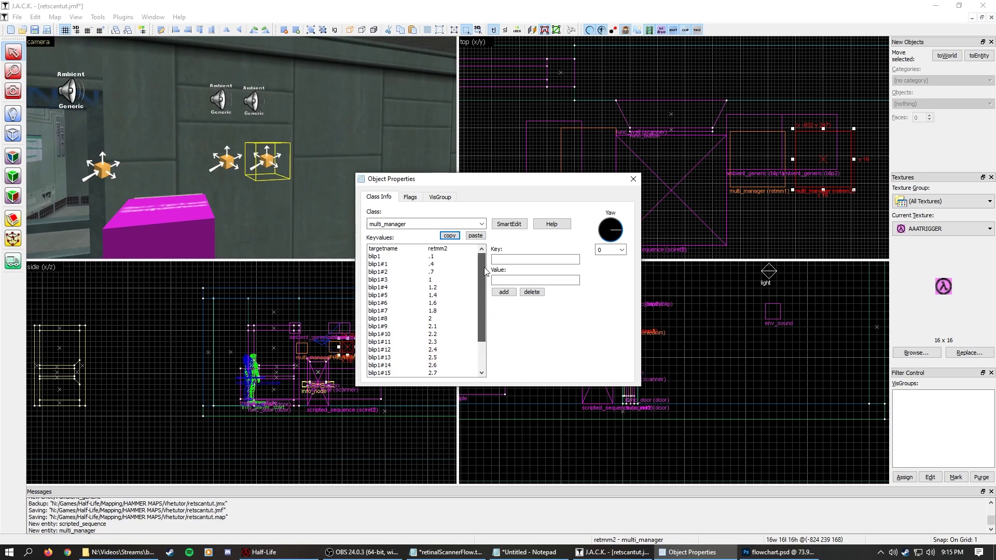
pyautogui.scroll(-1, 486, 271)
pyautogui.scroll(-2, 488, 296)
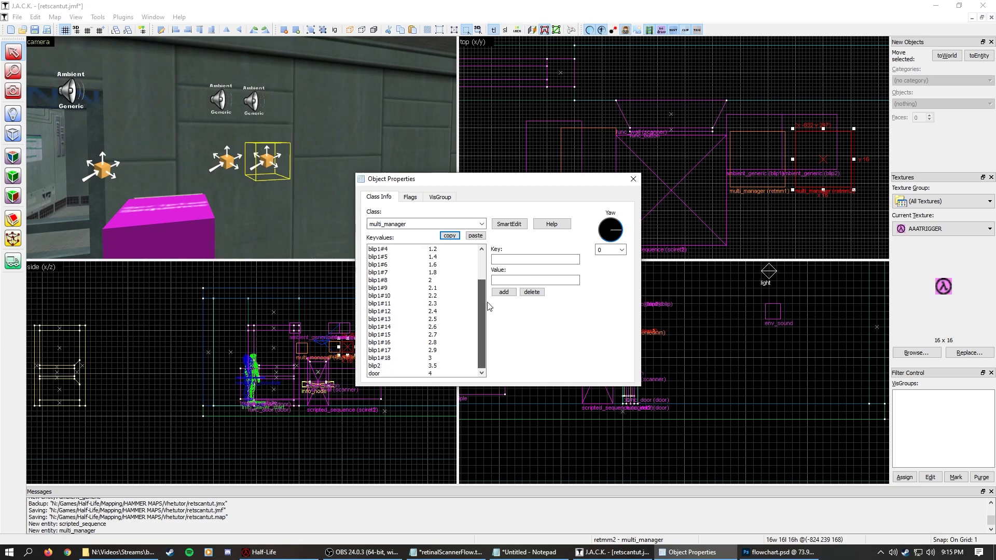
pyautogui.scroll(2, 491, 291)
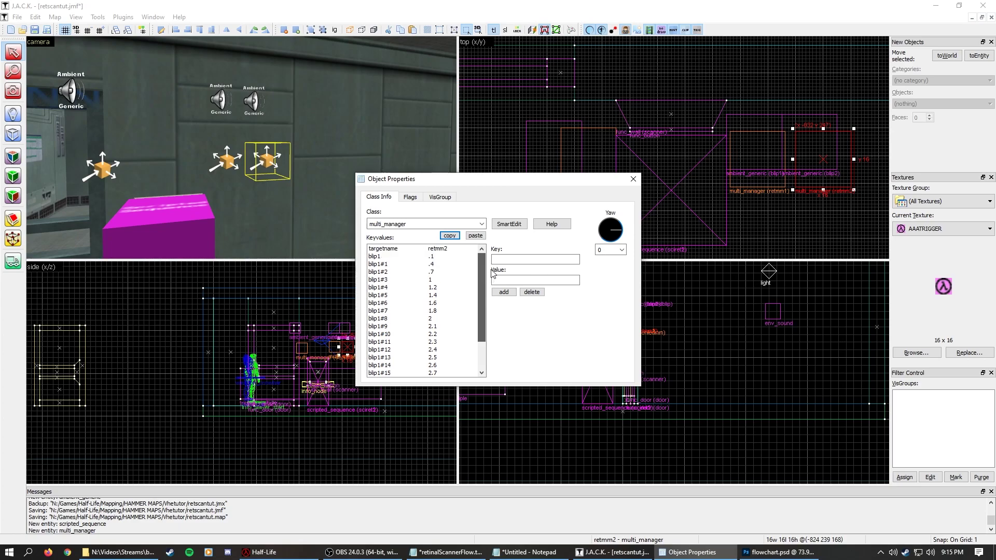
pyautogui.scroll(-2, 492, 272)
pyautogui.scroll(2, 498, 276)
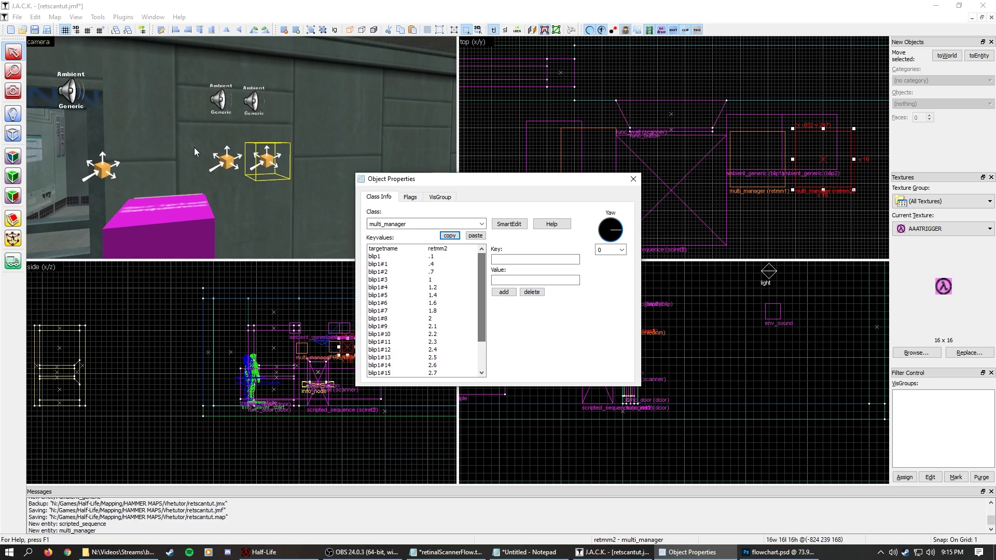
pyautogui.click(219, 167)
pyautogui.click(268, 163)
pyautogui.click(233, 164)
pyautogui.click(266, 163)
pyautogui.click(234, 163)
pyautogui.click(272, 166)
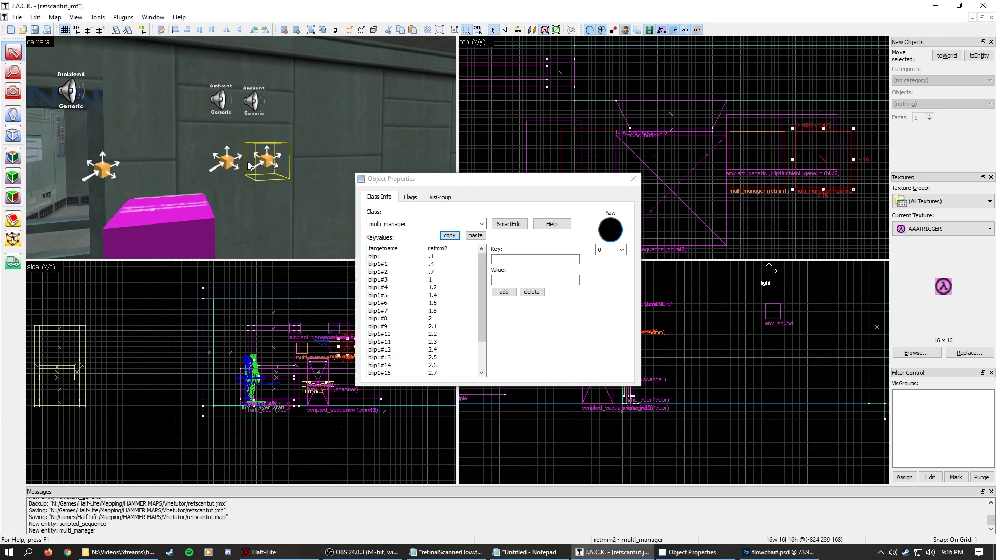
pyautogui.click(231, 163)
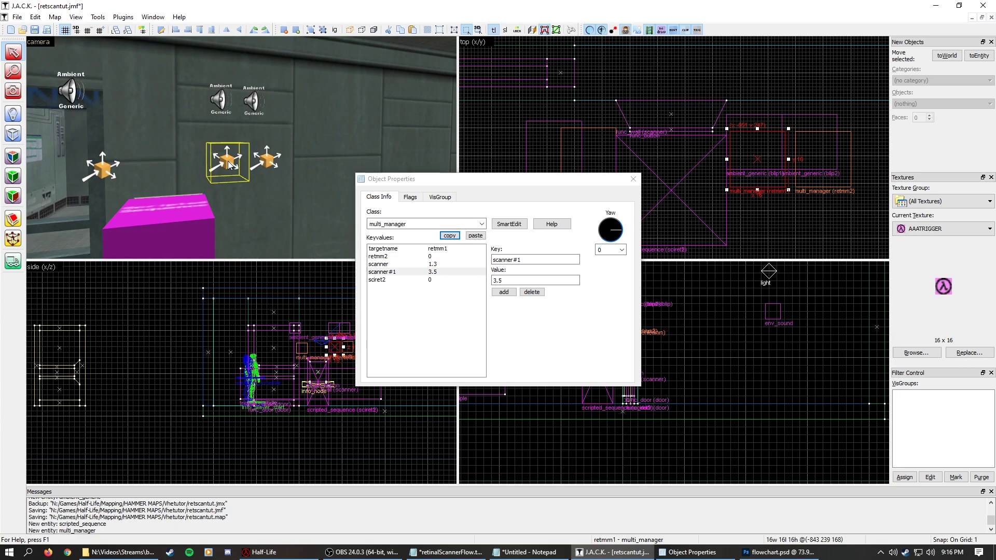
# - Save the map with Ctrl+S, then compile and launch it from Run Map
pyautogui.click(633, 179)
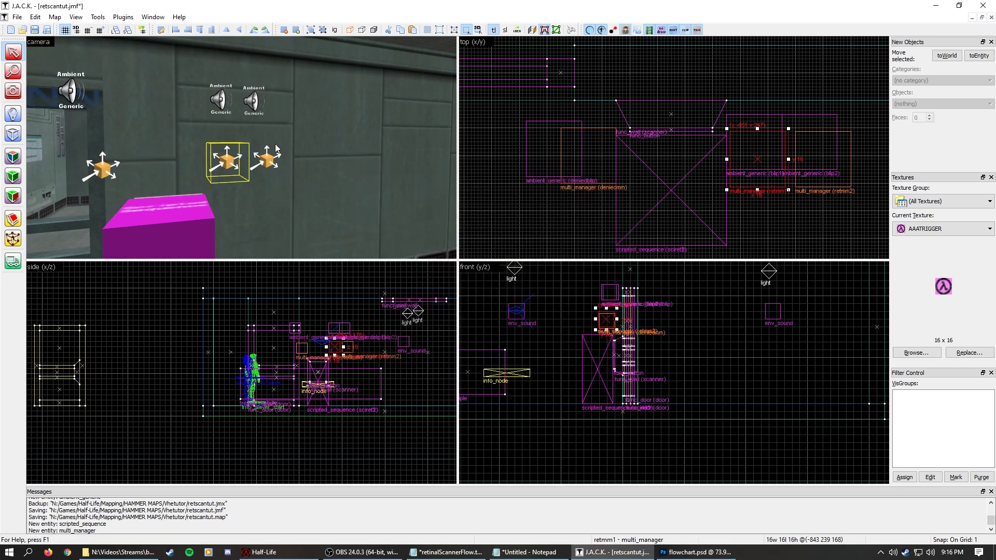
pyautogui.press('z')
pyautogui.press('z')
pyautogui.hotkey('ctrl', 's')
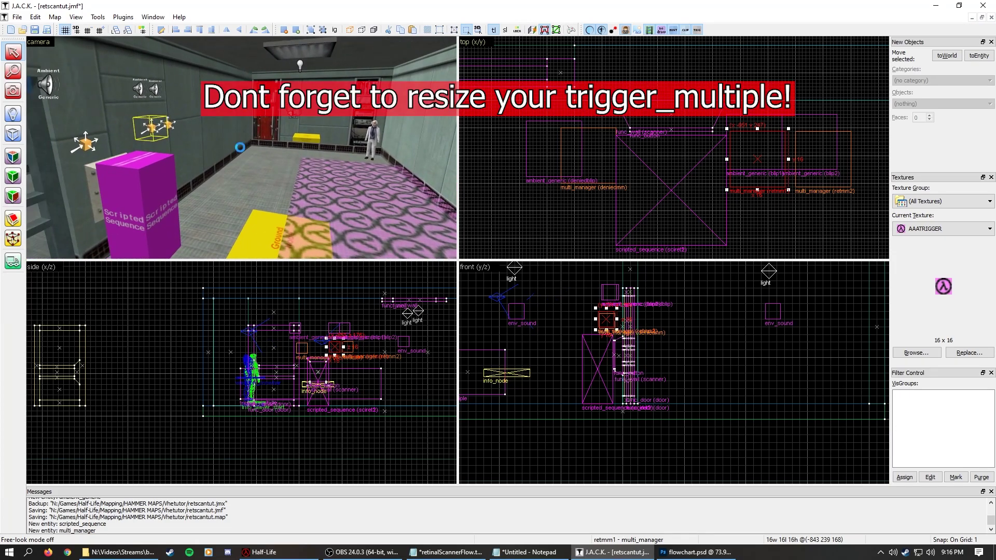
pyautogui.press('F9')
pyautogui.click(510, 358)
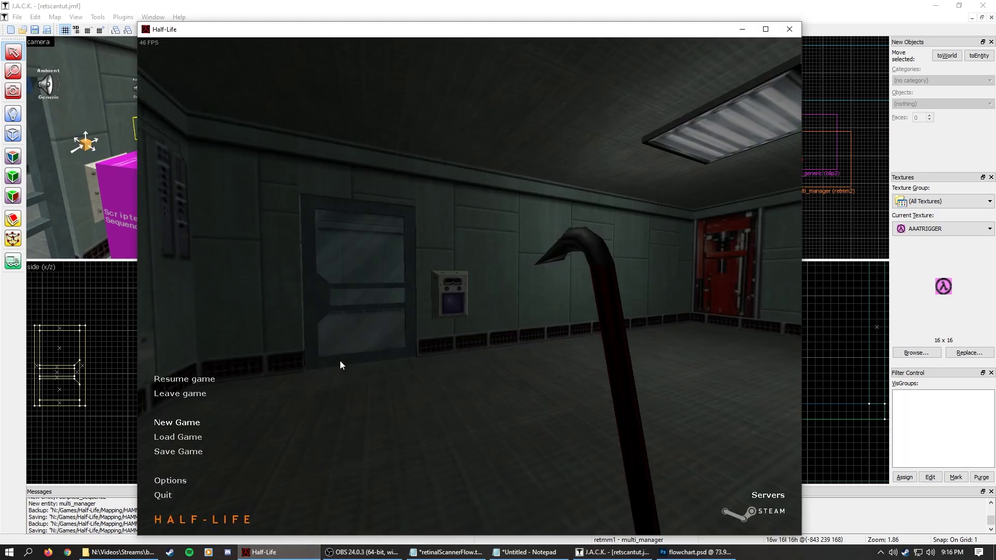
# - Load retscantut from the console and trigger the scientist, watching him reach the scanner
pyautogui.press('`')
pyautogui.press('Up')
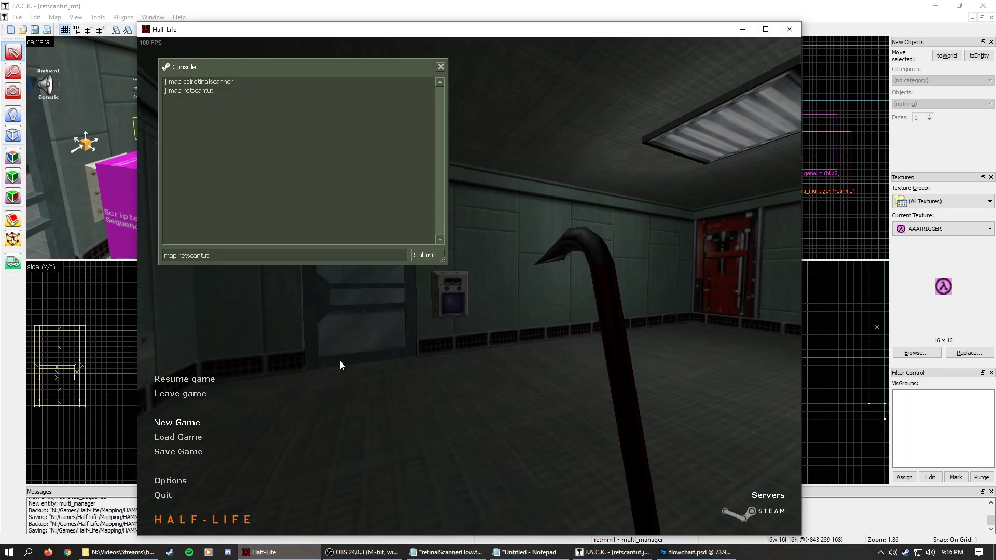
pyautogui.press('Return')
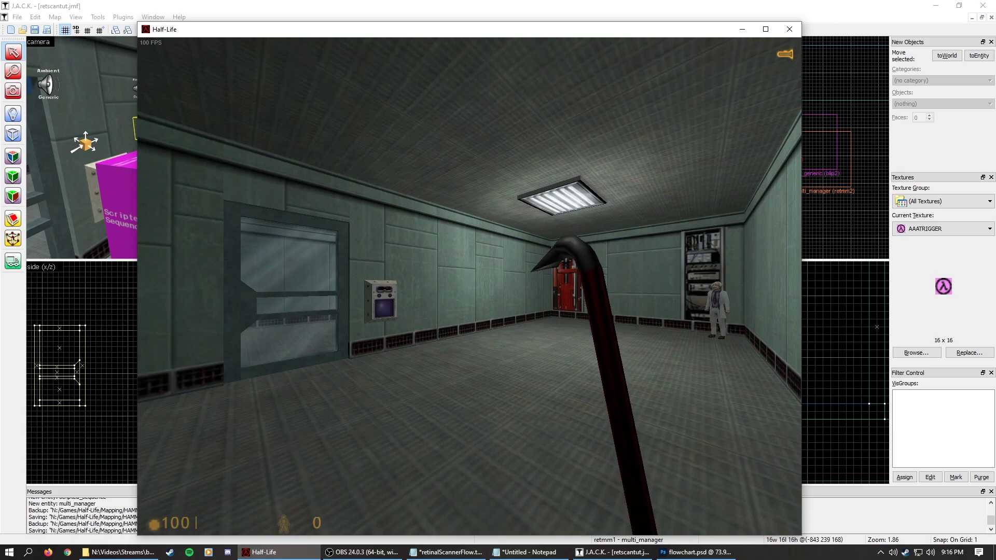
pyautogui.press('w')
pyautogui.press('s')
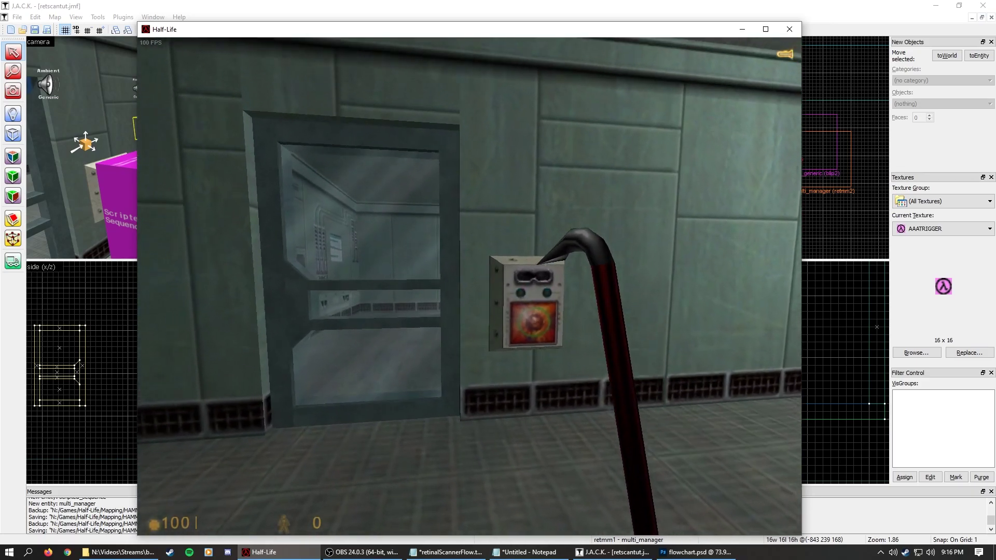
pyautogui.press('w')
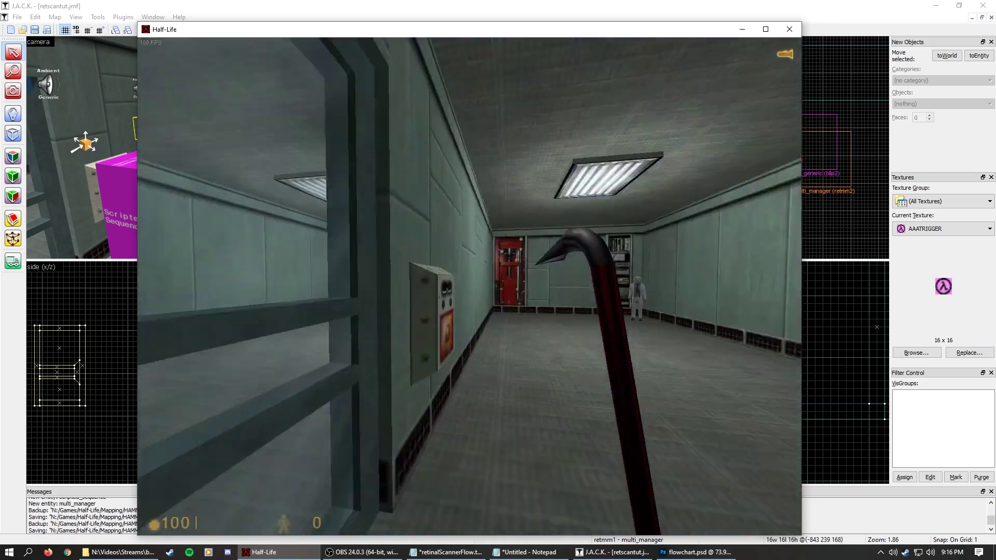
pyautogui.press('w')
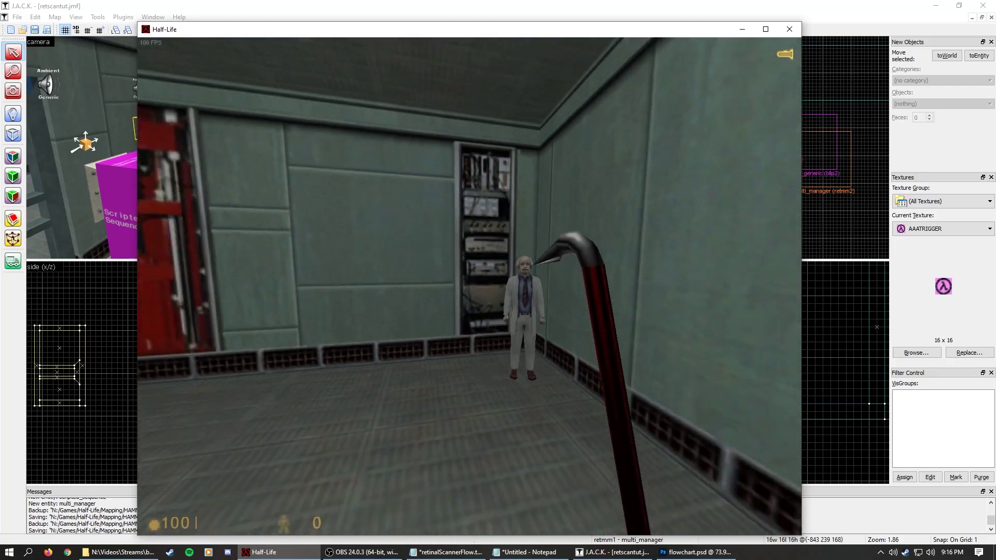
pyautogui.press('s')
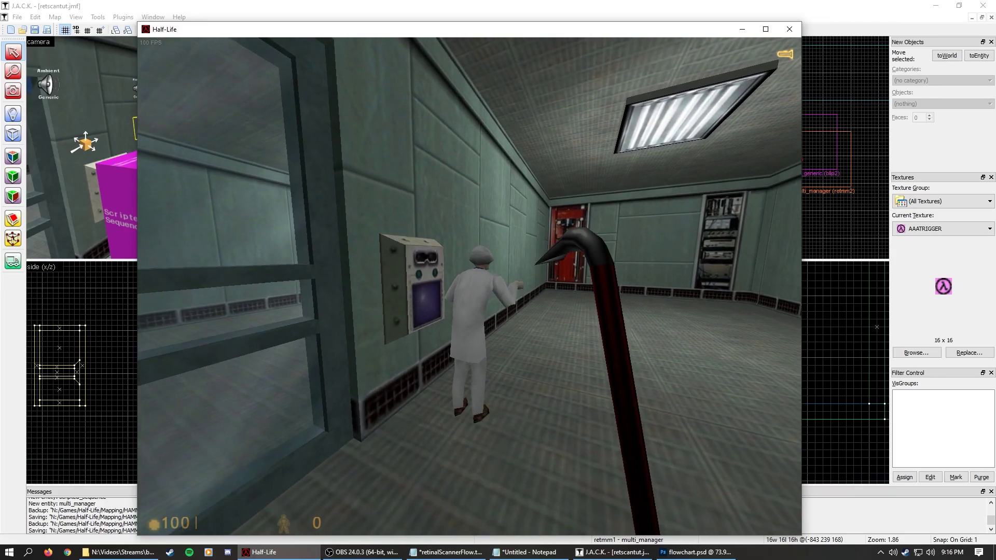
pyautogui.press('w')
pyautogui.press('s')
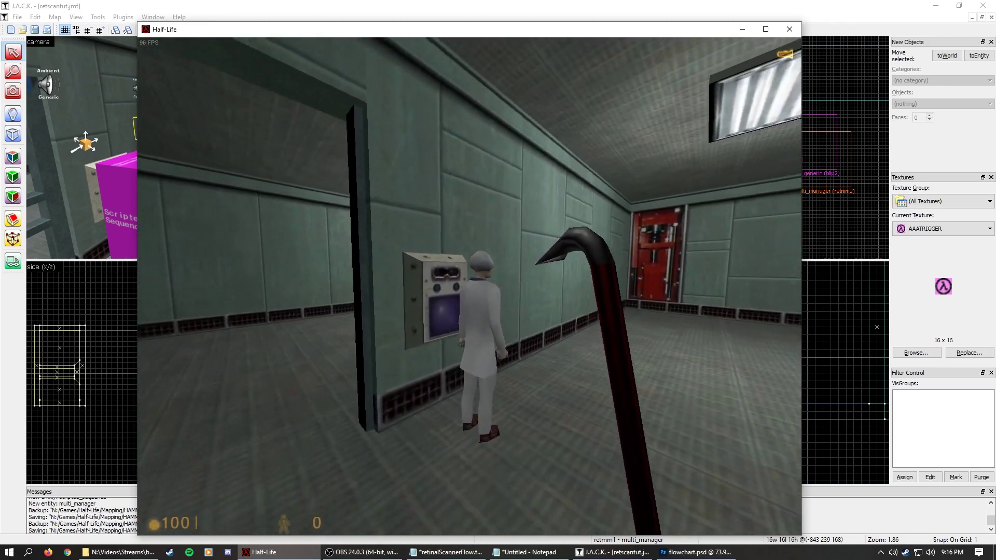
pyautogui.press('Escape')
# - Quit Half-Life and turn sciret2 to face upward
pyautogui.click(165, 307)
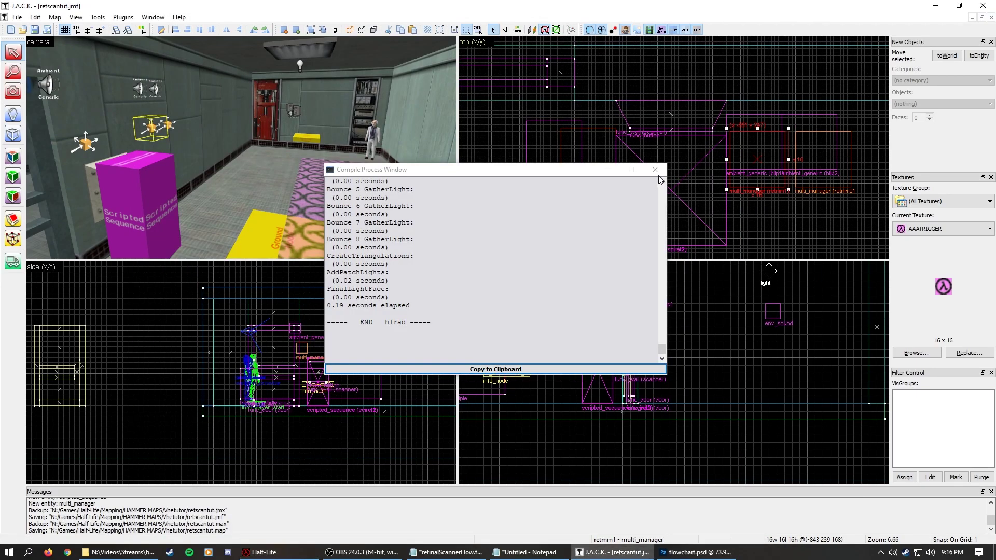
pyautogui.click(139, 193)
pyautogui.hotkey('alt', 'Return')
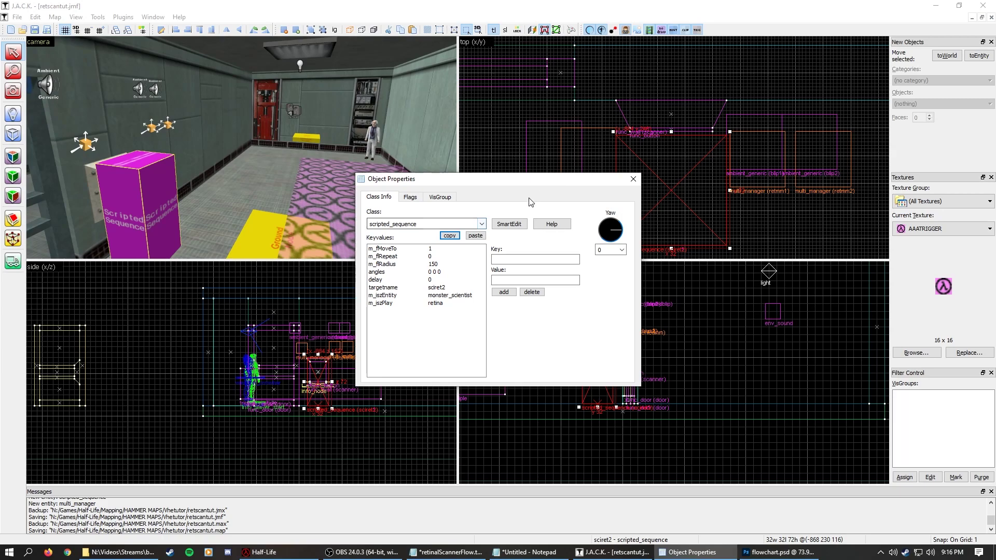
pyautogui.click(509, 224)
pyautogui.click(422, 248)
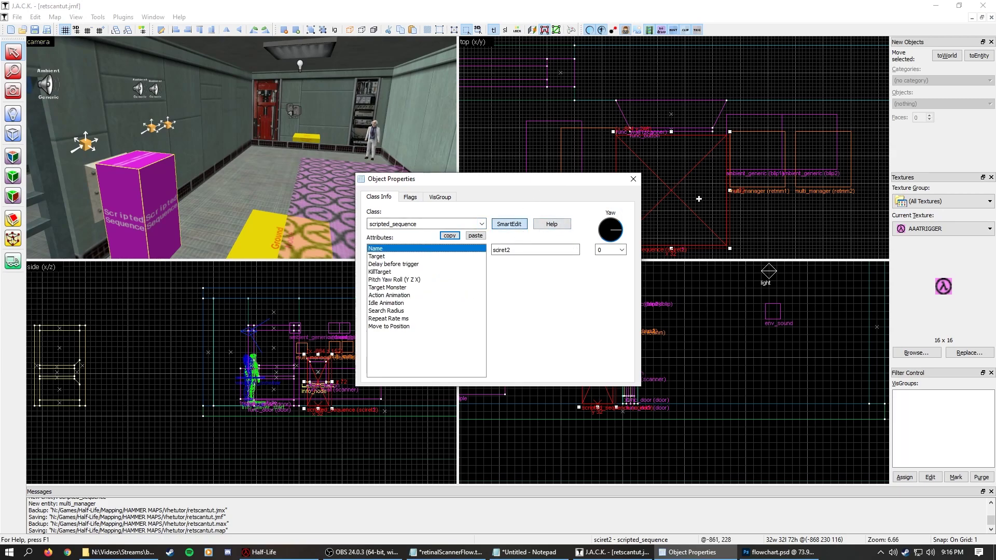
pyautogui.moveTo(615, 226); pyautogui.dragTo(619, 189)
# - Turn sciret1 the same way, then recompile the map without running the game
pyautogui.click(635, 180)
pyautogui.click(166, 170)
pyautogui.hotkey('alt', 'Return')
pyautogui.click(613, 223)
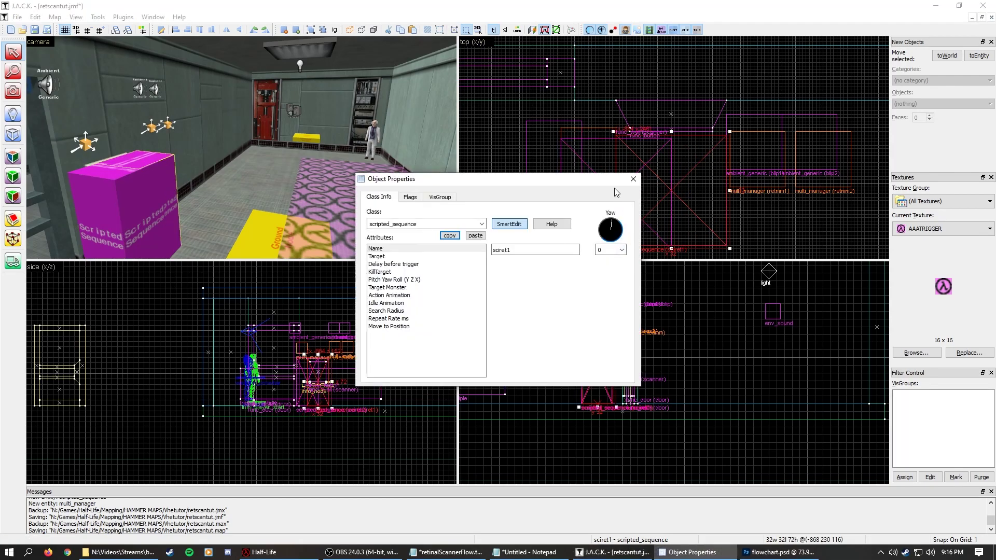
pyautogui.click(633, 179)
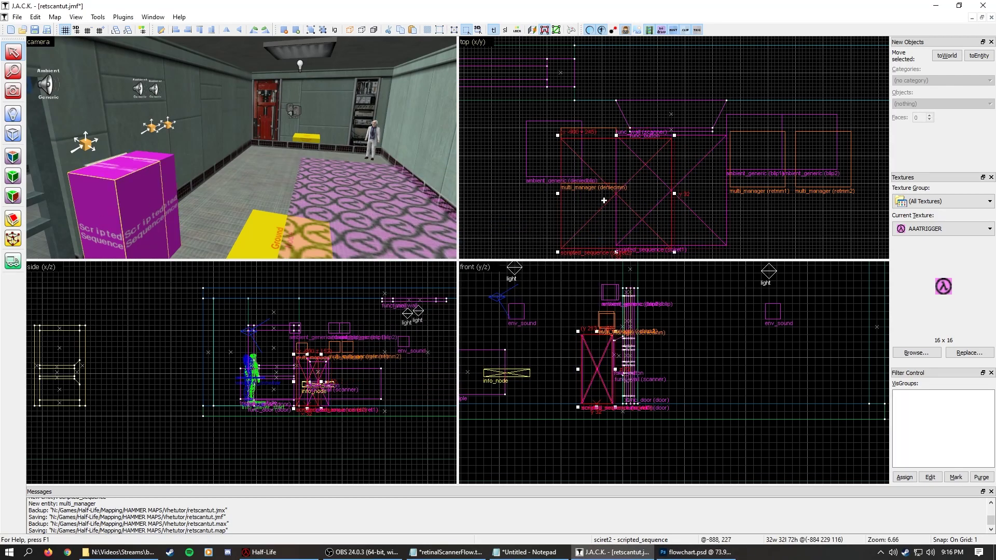
pyautogui.click(645, 201)
pyautogui.press('F9')
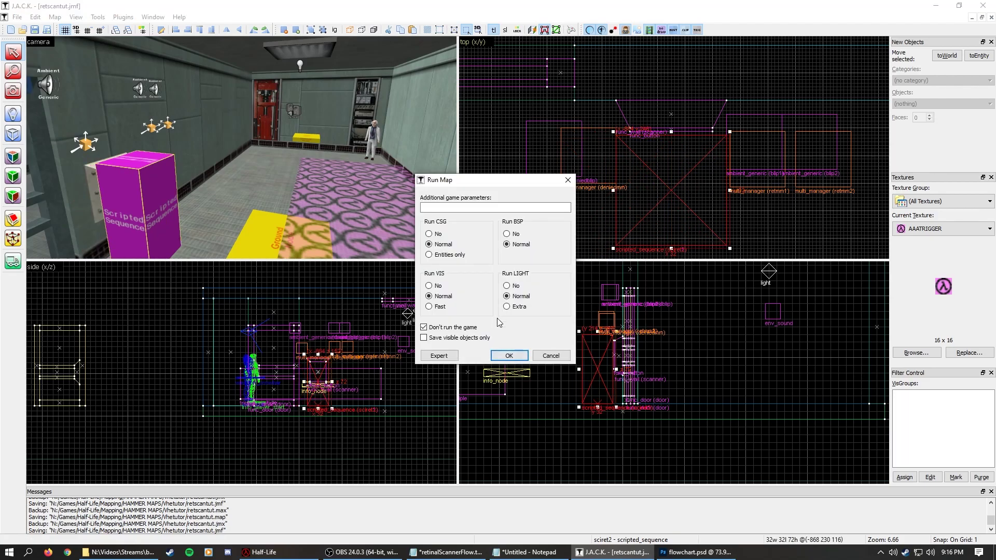
pyautogui.click(509, 356)
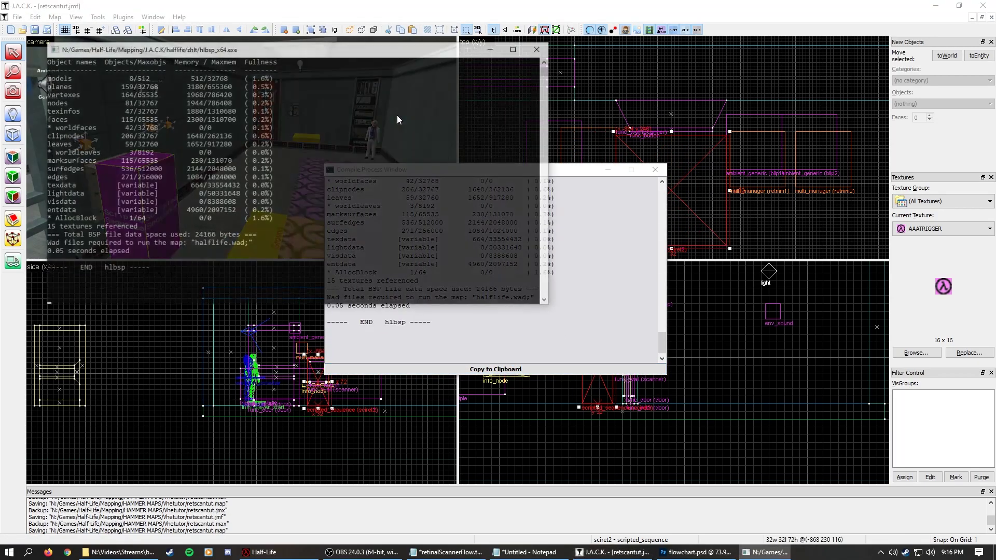
# - Reload the recompiled map retscantut from the Half-Life console
pyautogui.click(290, 554)
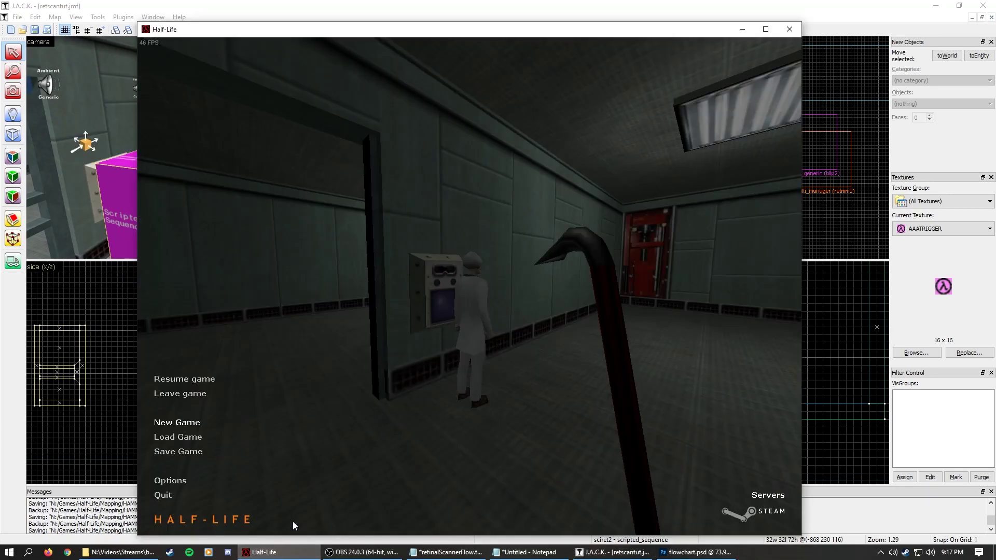
pyautogui.press('Up')
pyautogui.press('Return')
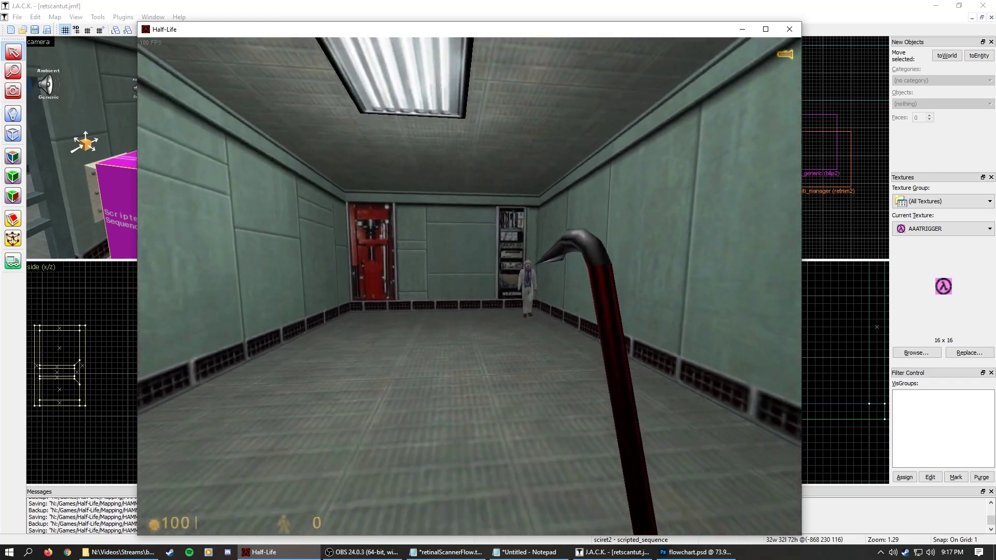
# - Follow the scientist around the room as he walks up to the retinal scanner panel
pyautogui.press('s')
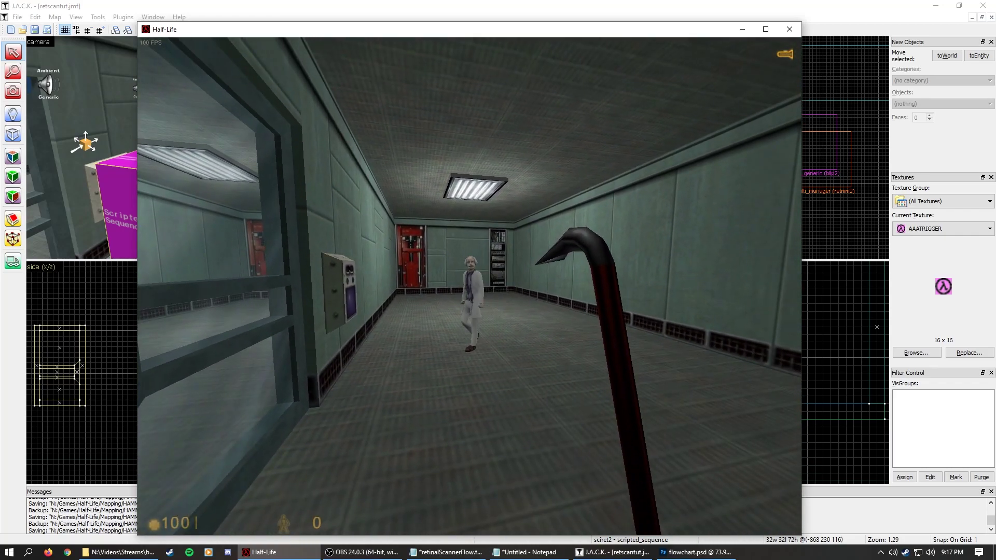
pyautogui.press('a')
pyautogui.press('d')
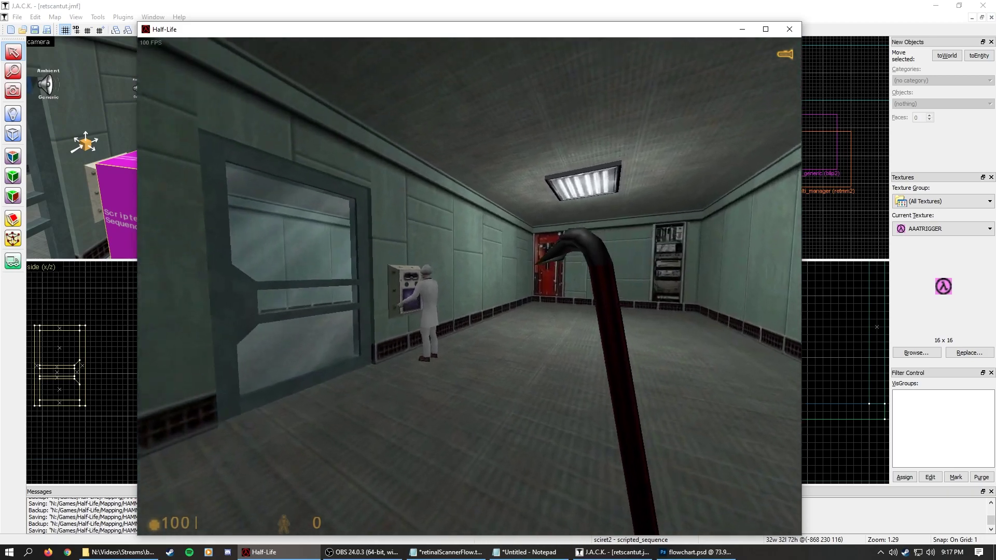
pyautogui.press('s')
pyautogui.press('w')
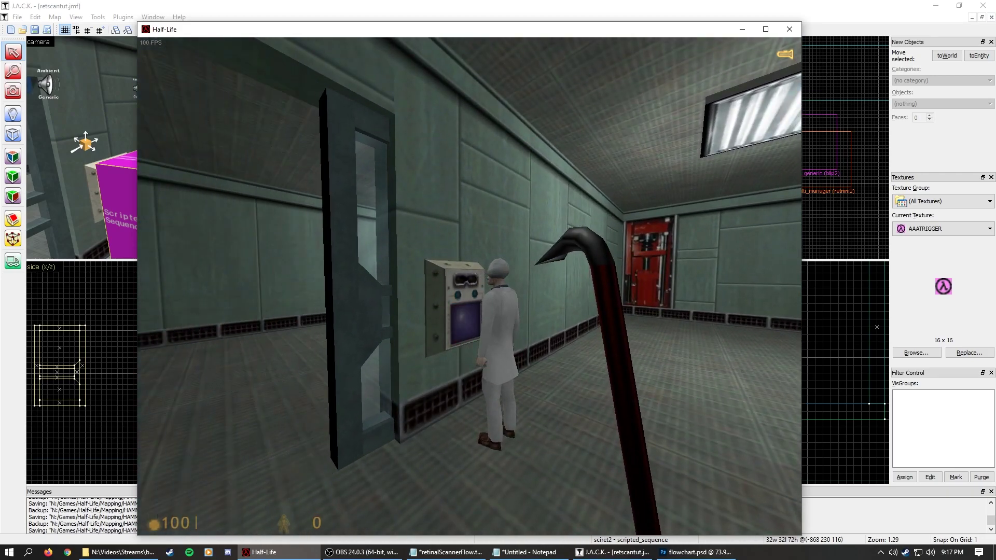
pyautogui.press('a')
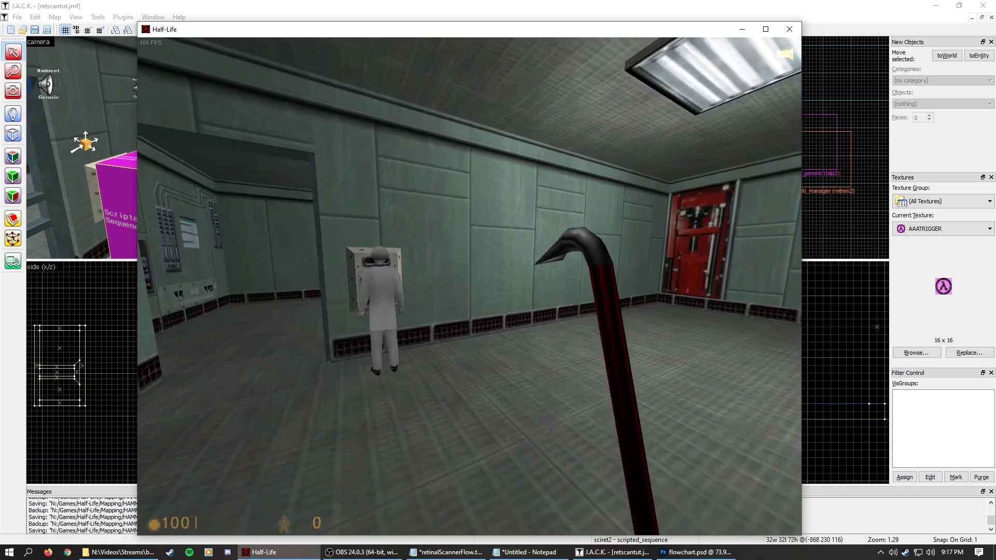
pyautogui.press('s')
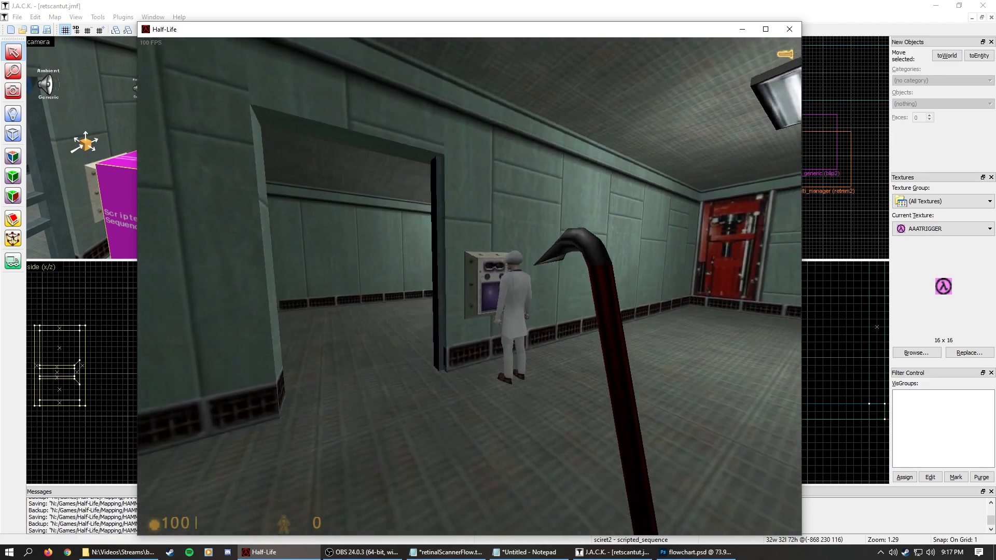
# - Walk through the doorway and back to watch the scientist scan his eye
pyautogui.press('w')
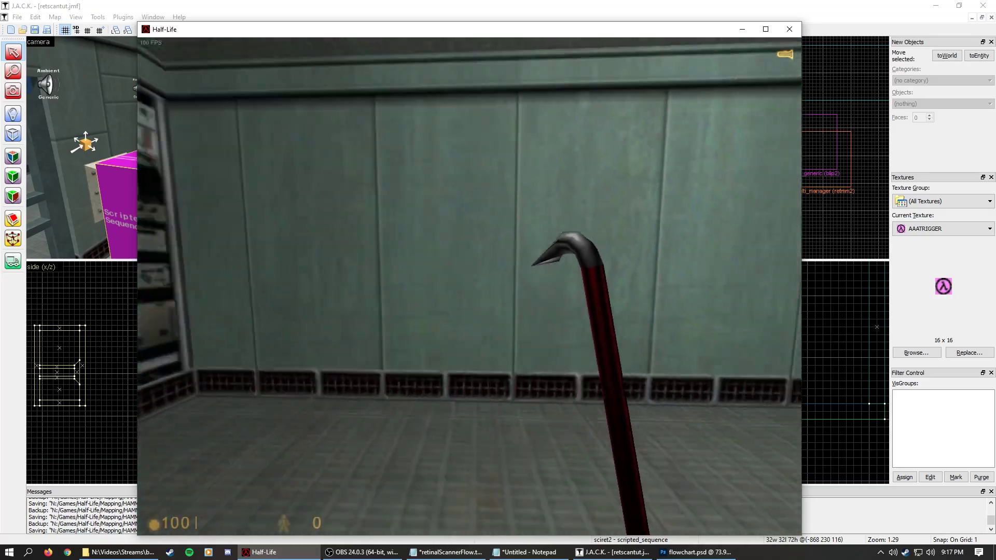
pyautogui.press('s')
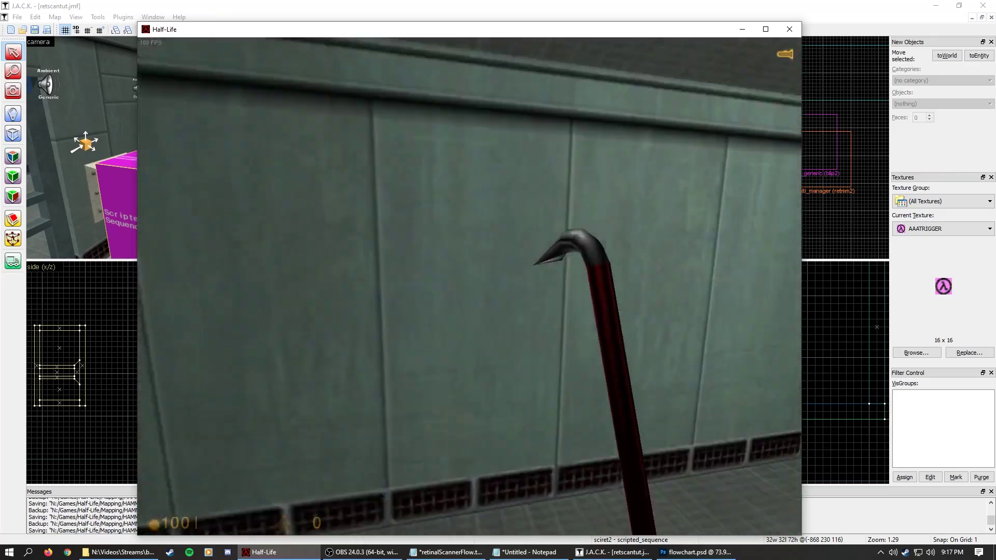
pyautogui.press('w')
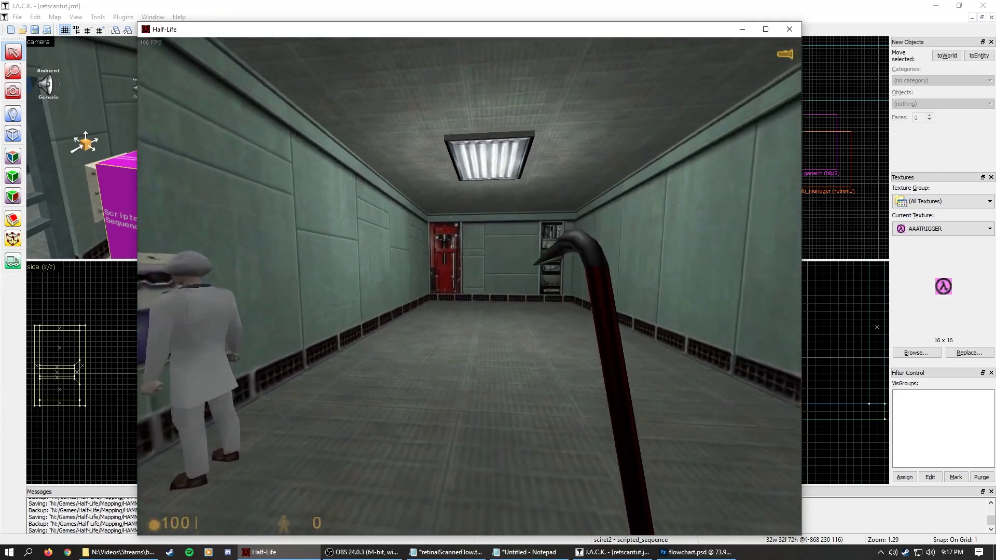
pyautogui.press('w')
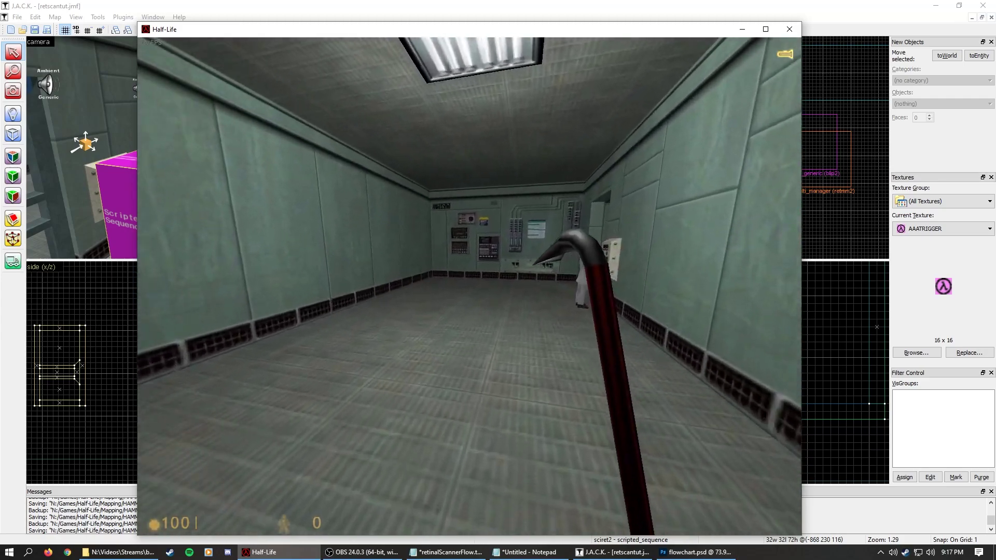
pyautogui.press('s')
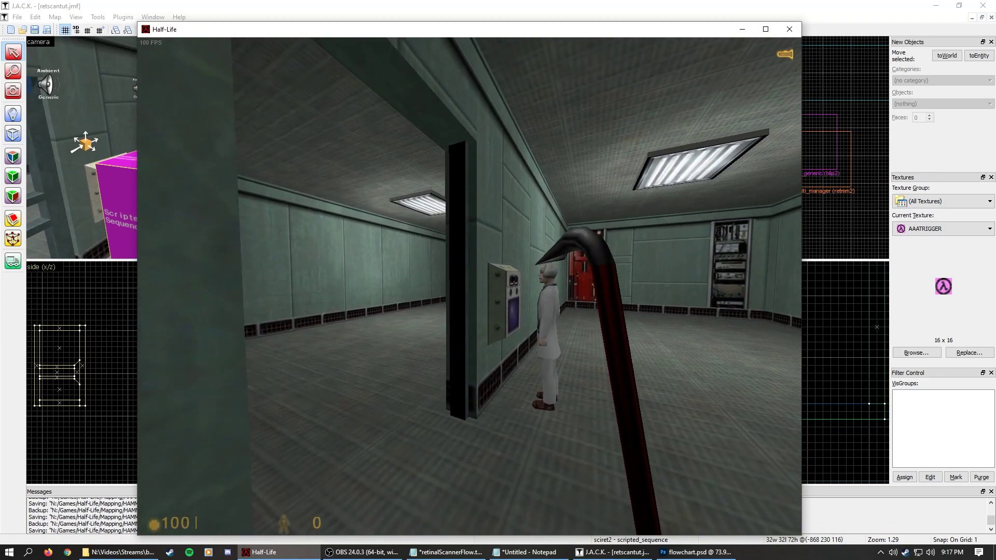
pyautogui.press('w')
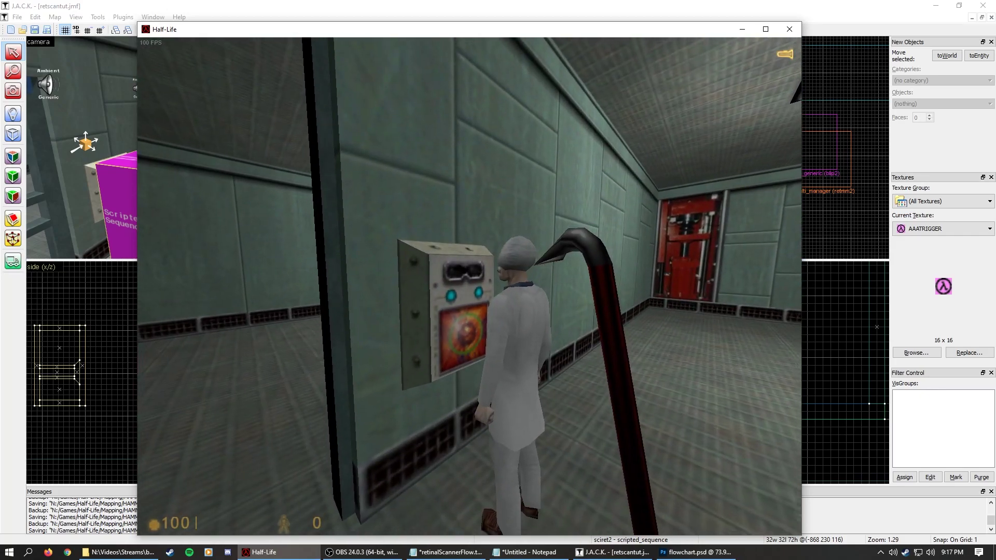
pyautogui.press('s')
# - Restart the map and approach the scientist at the scanner panel
pyautogui.press('Escape')
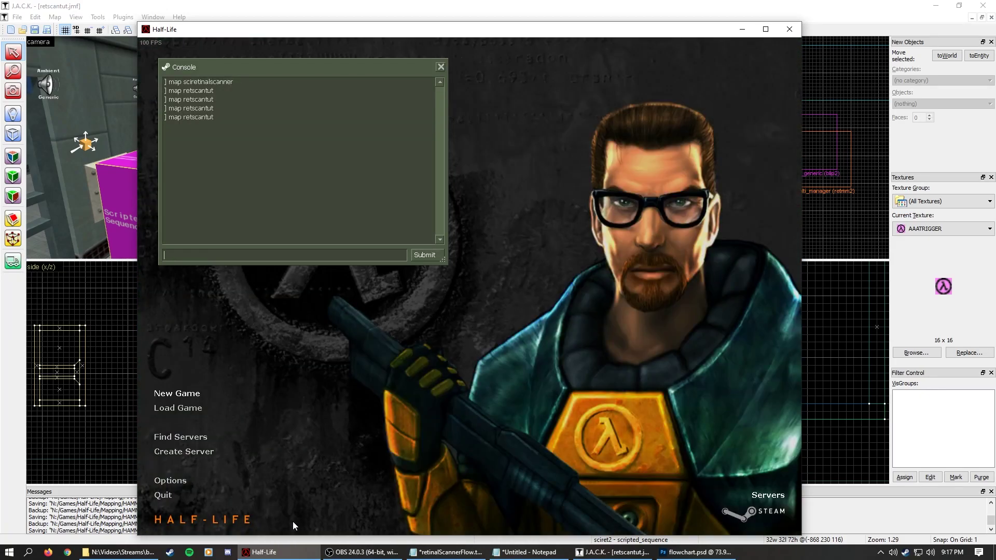
pyautogui.press('Escape')
pyautogui.press('w')
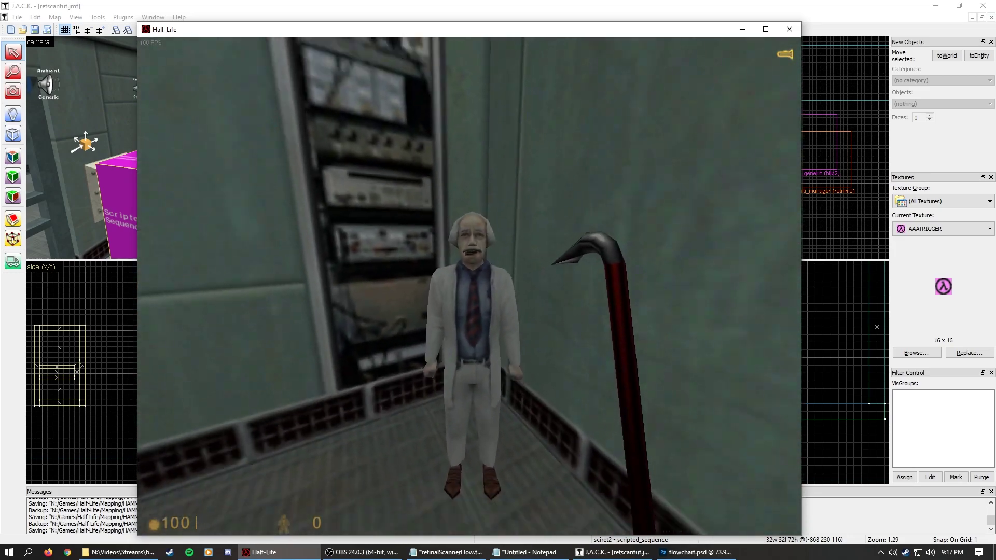
pyautogui.press('w')
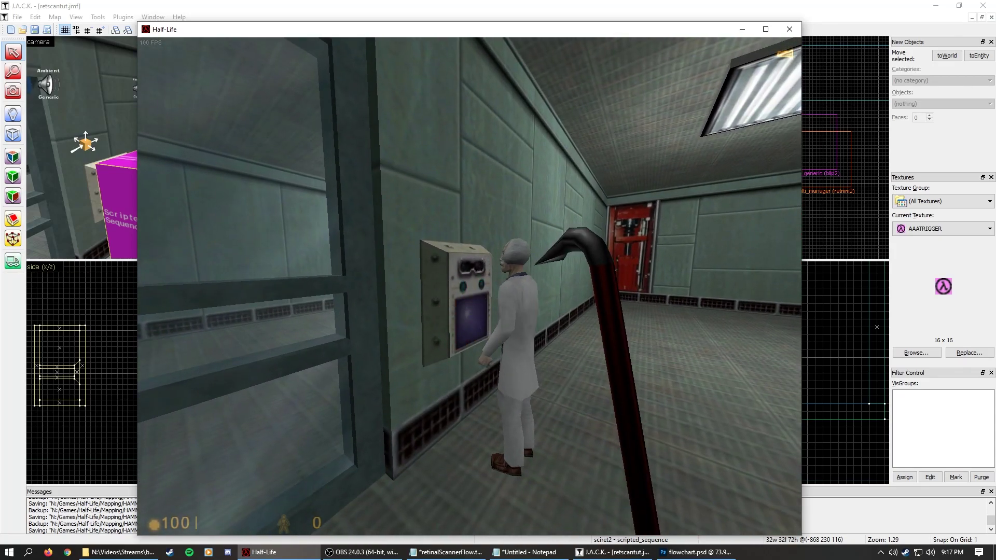
pyautogui.press('s')
pyautogui.press('s')
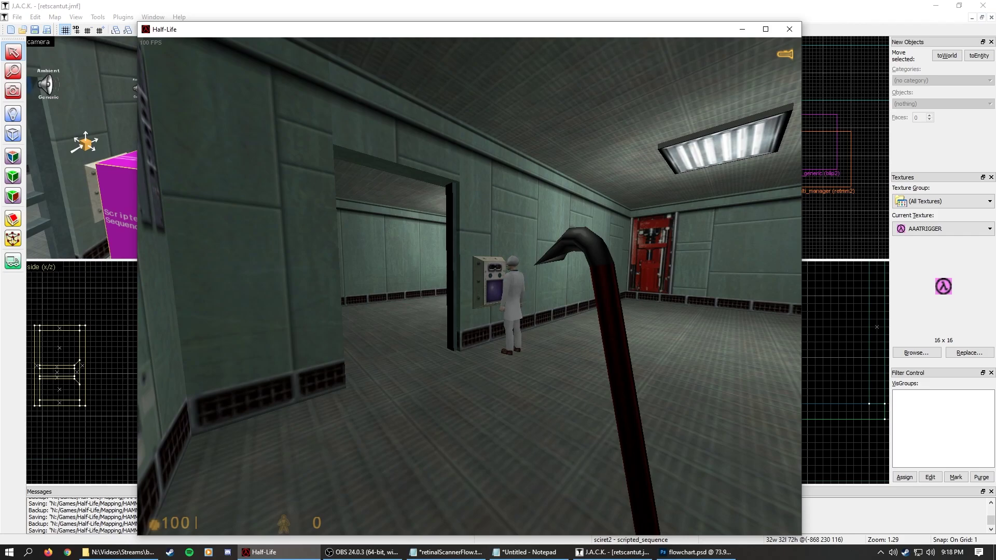
# - Explore the room, red door and control-panel wall while the scientist finishes the scan
pyautogui.press('w')
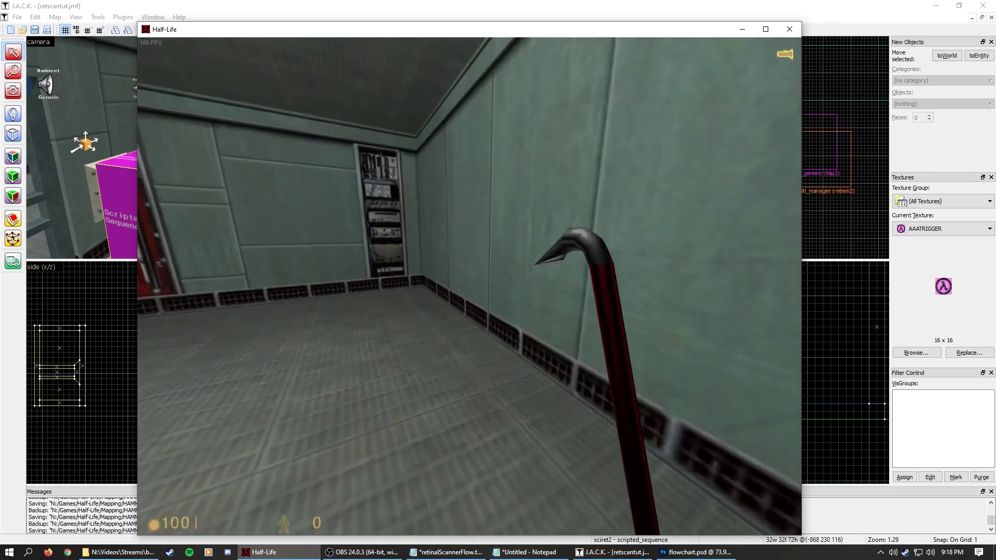
pyautogui.press('w')
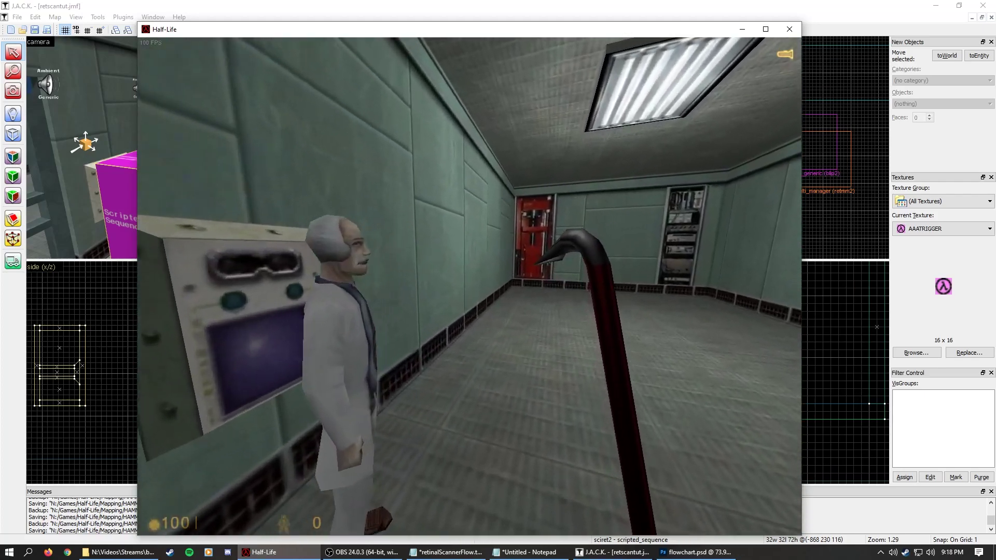
pyautogui.press('s')
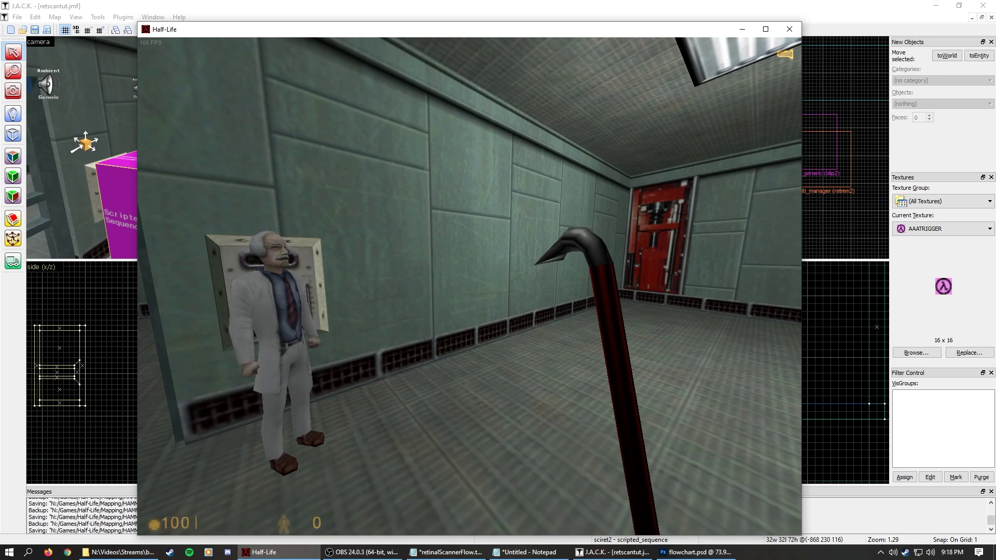
pyautogui.press('s')
pyautogui.press('w')
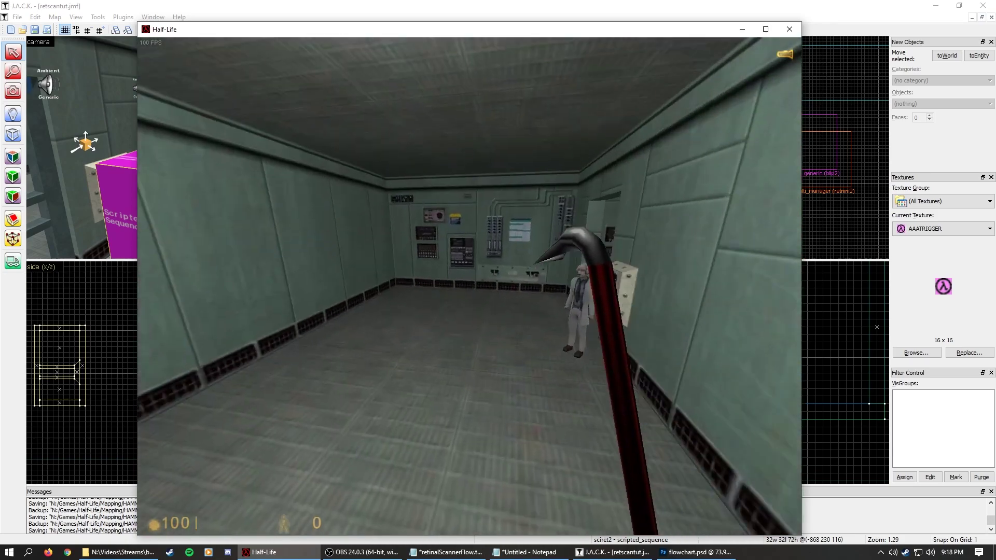
pyautogui.press('w')
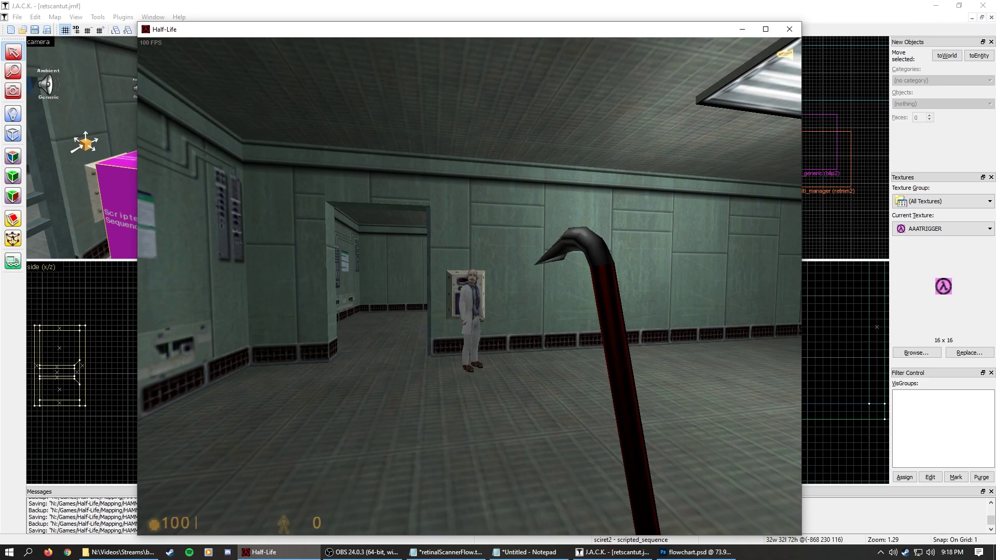
pyautogui.press('w')
pyautogui.press('s')
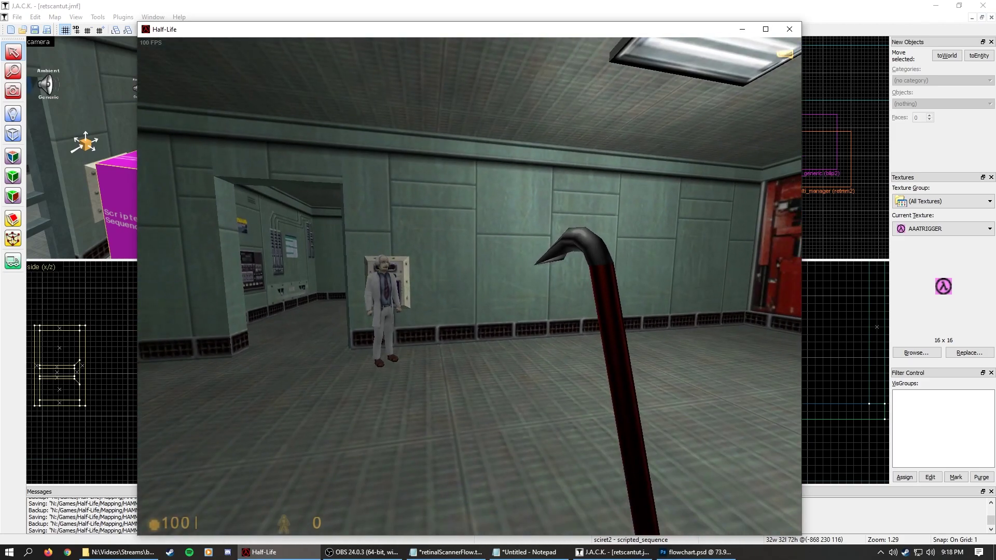